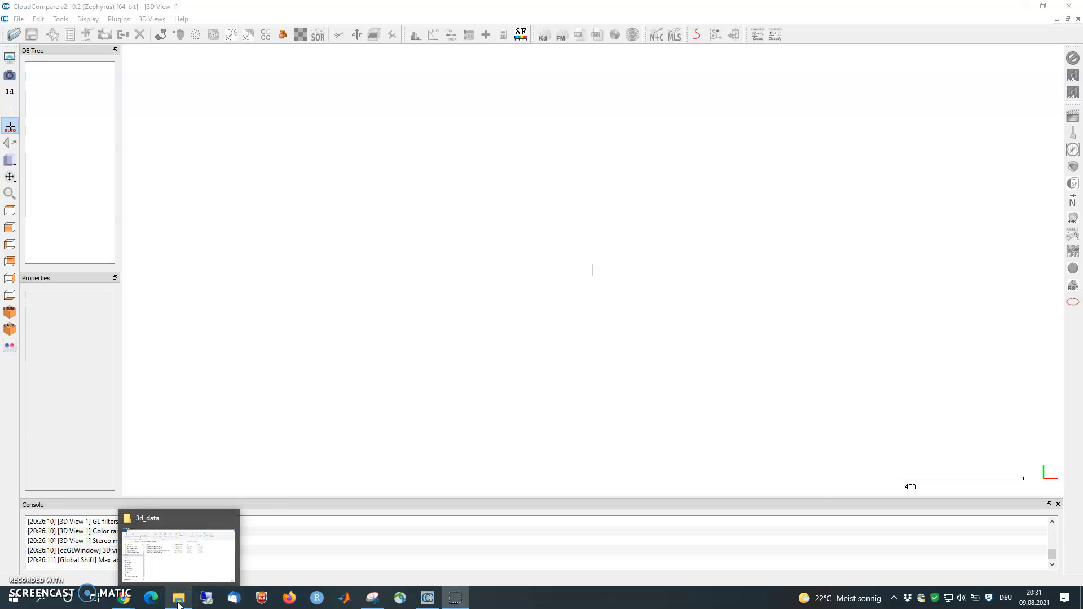
# Step: Load ScanPos016_full_SINGLESCANS_dstbtpts2cm_.las from the 3d_data folder into the empty CloudCompare 3D view
pyautogui.click(178, 603)
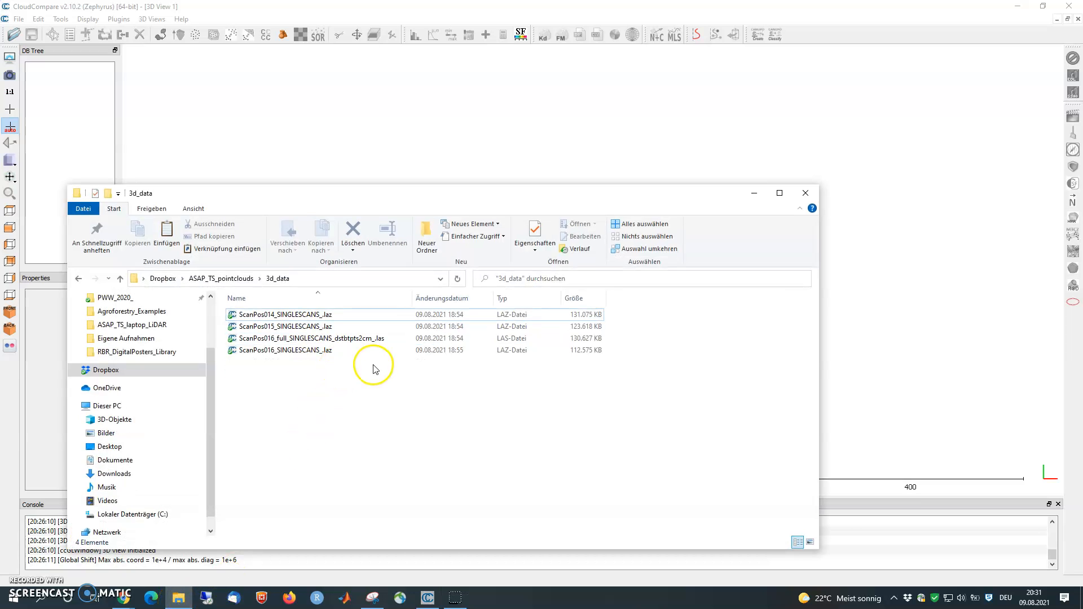
pyautogui.moveTo(430, 190); pyautogui.dragTo(511, 141)
pyautogui.click(435, 251)
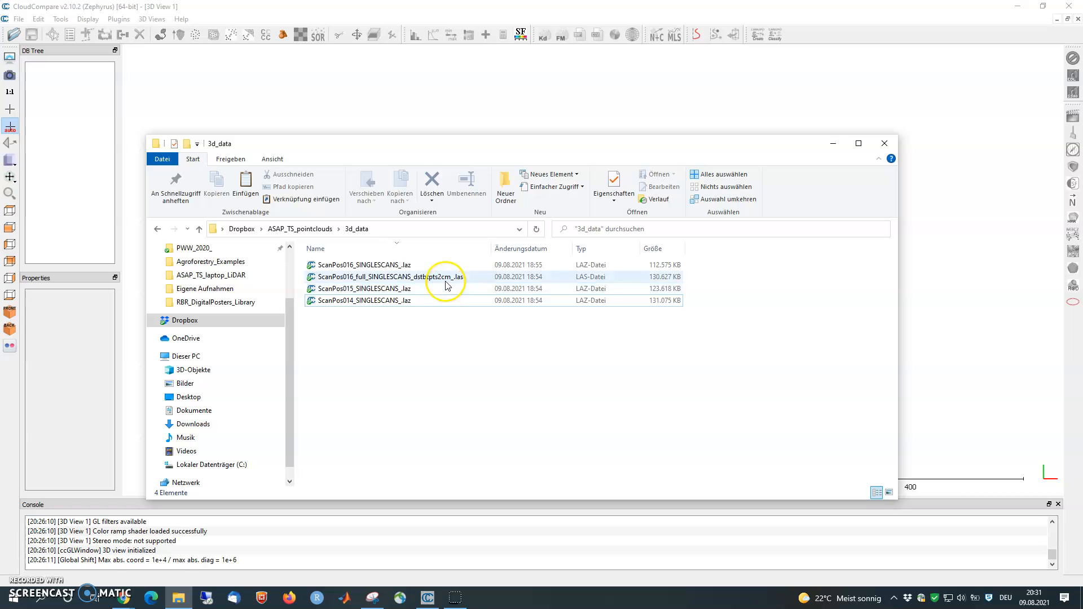
pyautogui.click(387, 278)
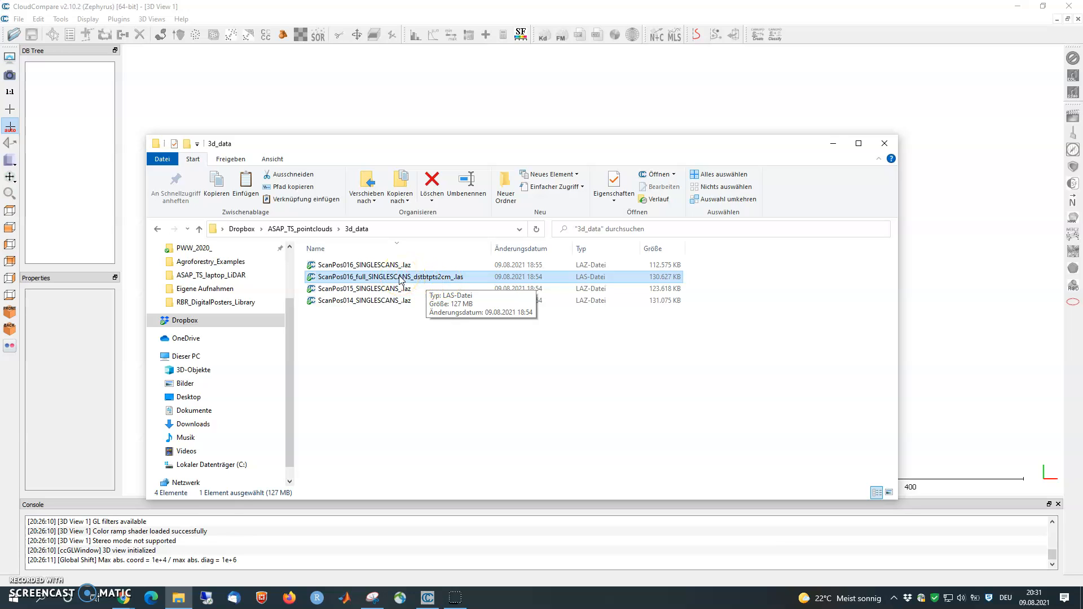
pyautogui.moveTo(391, 280); pyautogui.dragTo(459, 110)
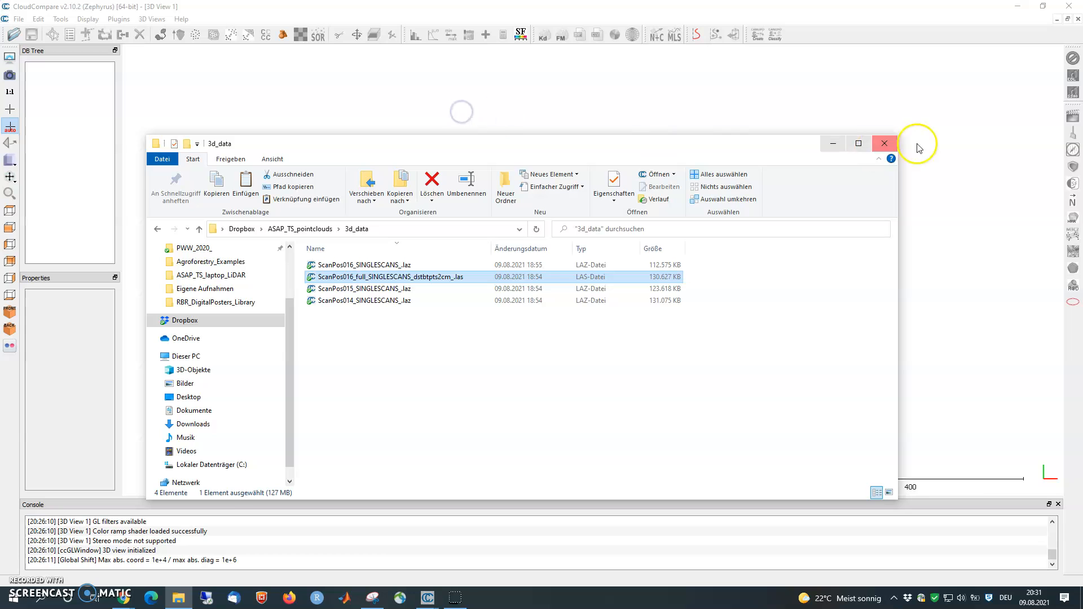
pyautogui.click(833, 143)
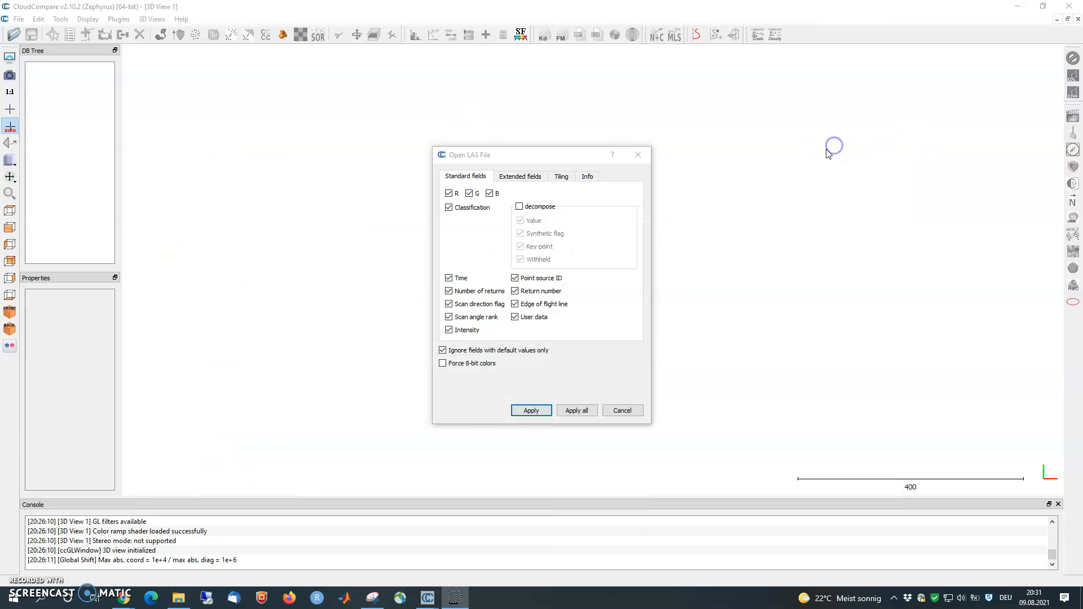
# Step: Import the LAS file with its default standard fields and accept the suggested global shift of -5011970, -1719900, 3538500 at scale 1
pyautogui.click(536, 161)
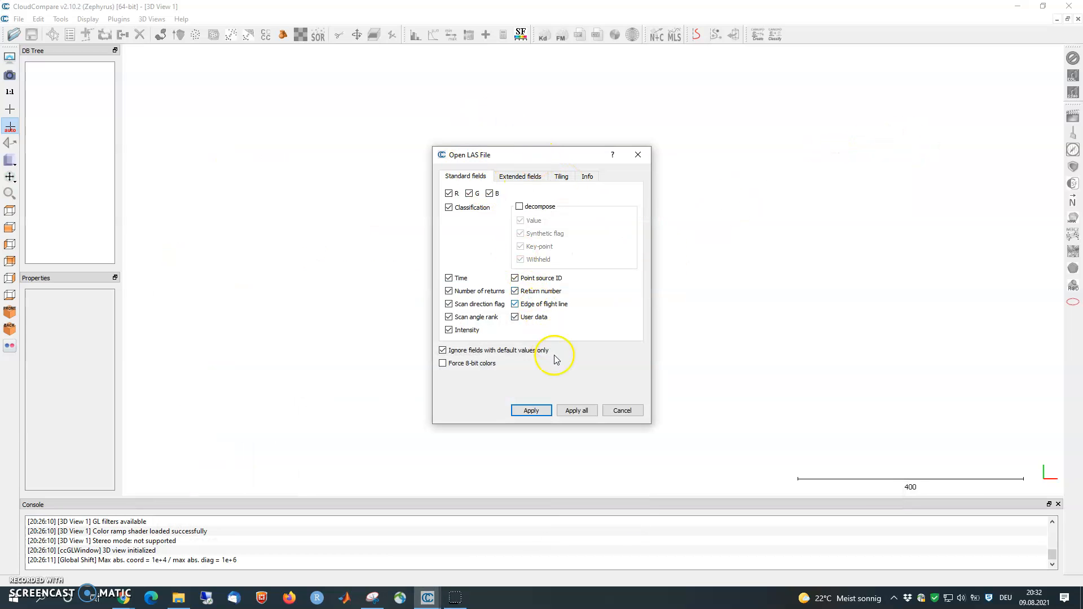
pyautogui.click(545, 413)
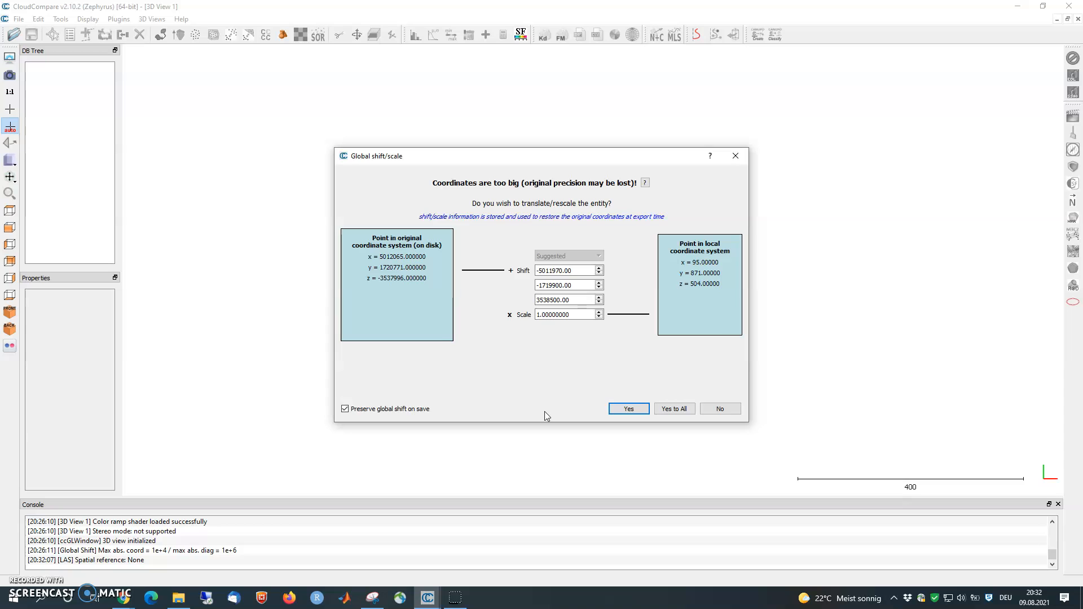
pyautogui.moveTo(467, 162); pyautogui.dragTo(441, 143)
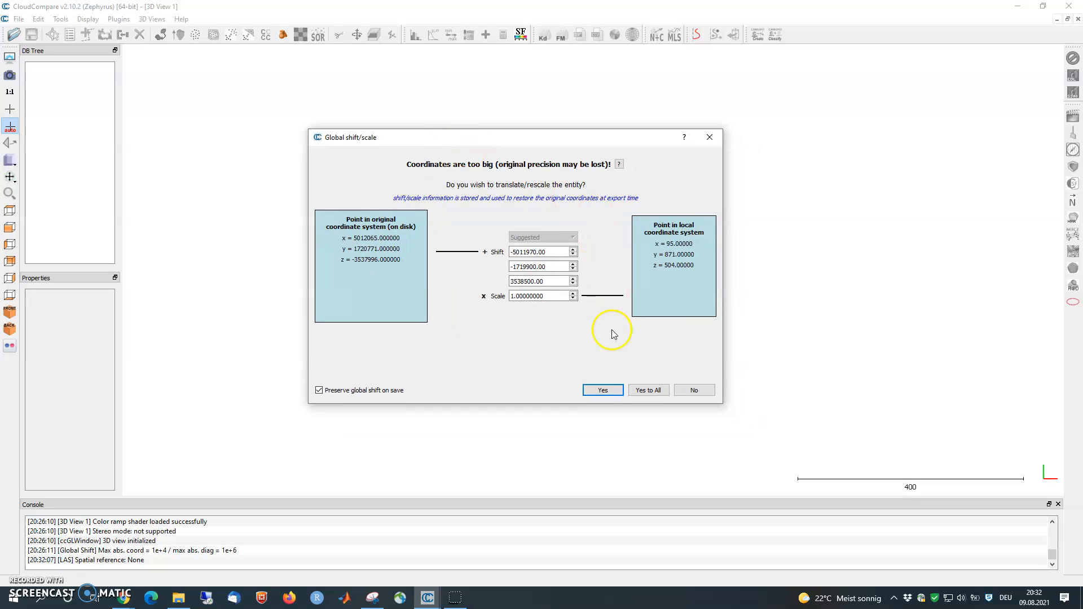
pyautogui.click(603, 390)
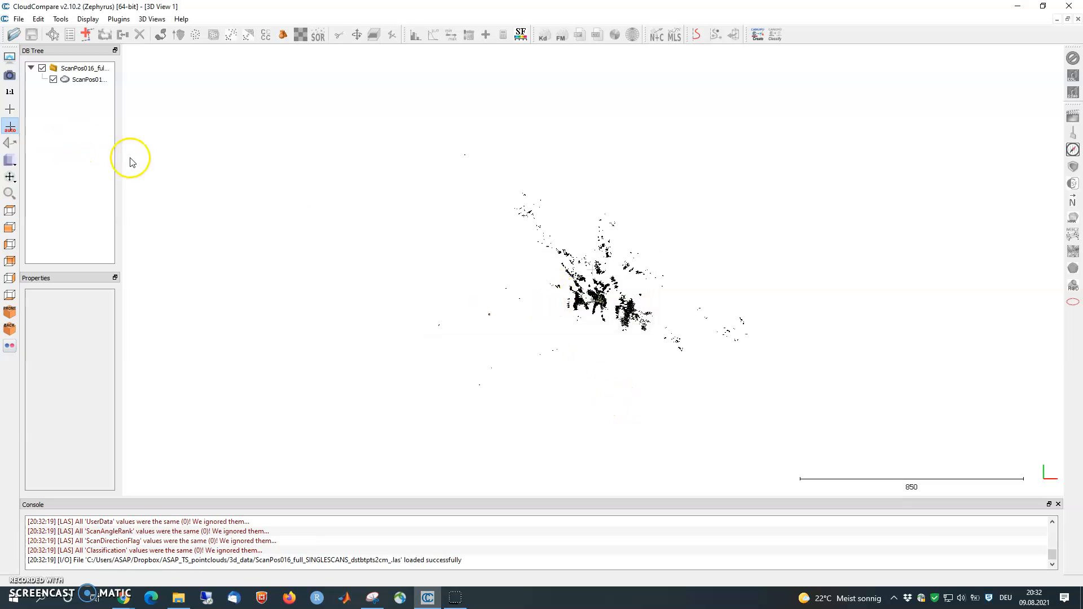
# Step: Widen the DB Tree so the full names of the loaded file and its cloud are readable
pyautogui.moveTo(558, 271); pyautogui.dragTo(689, 223)
pyautogui.moveTo(510, 285); pyautogui.dragTo(638, 210)
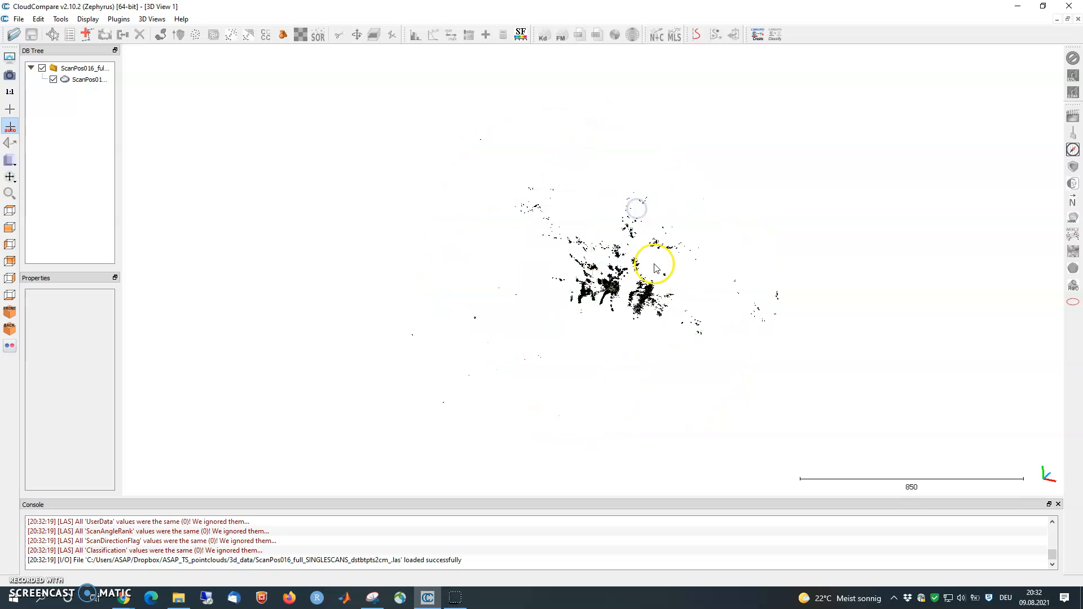
pyautogui.moveTo(604, 296); pyautogui.dragTo(747, 278)
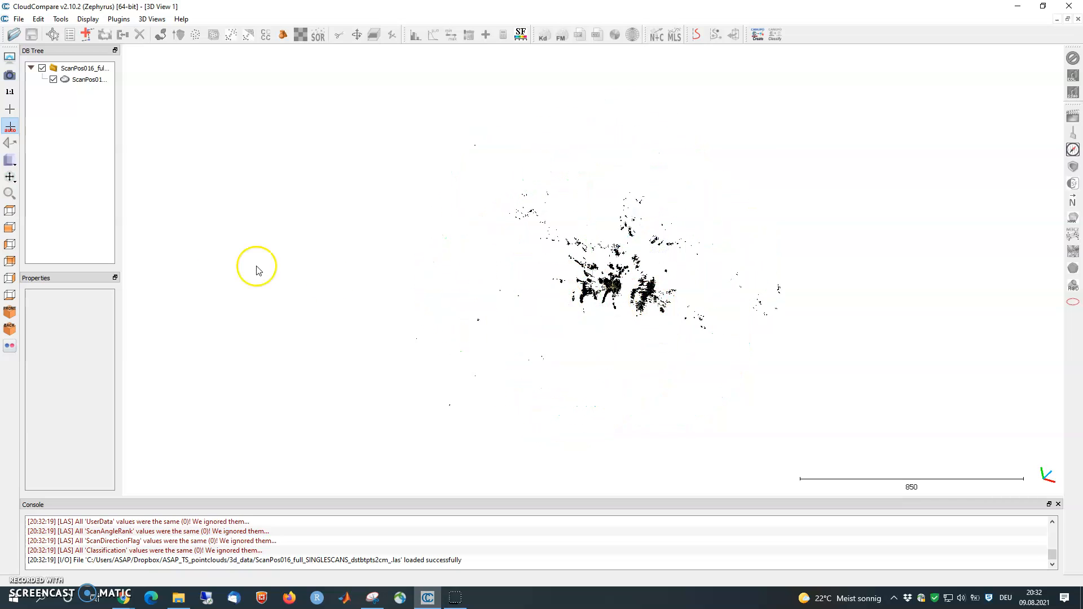
pyautogui.moveTo(121, 209); pyautogui.dragTo(247, 222)
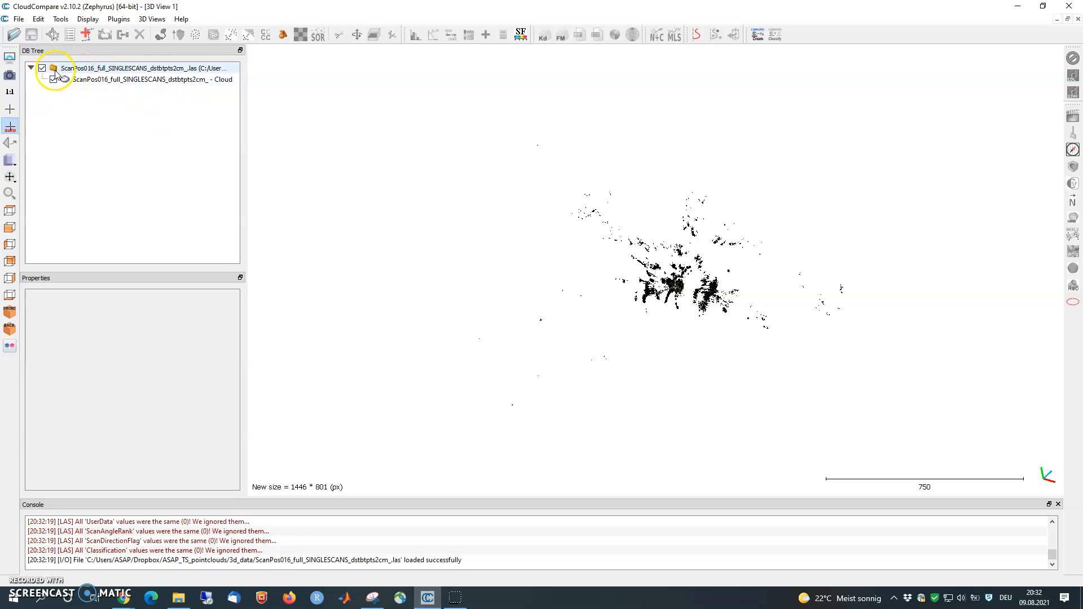
# Step: Inspect the properties of the loaded file's entry and of the point cloud inside it
pyautogui.click(88, 70)
pyautogui.click(30, 68)
pyautogui.click(30, 68)
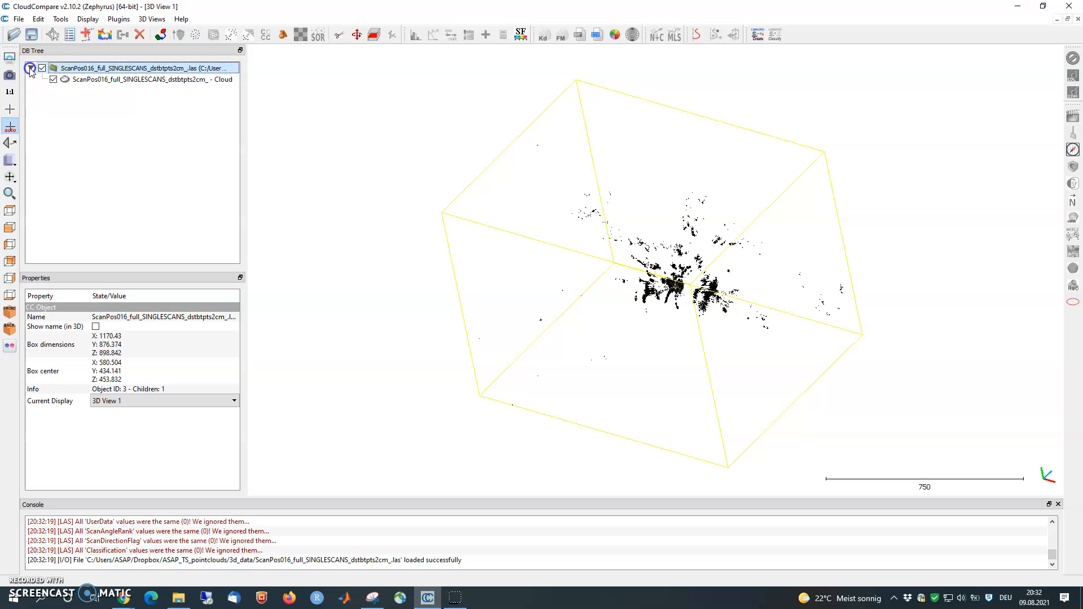
pyautogui.click(78, 82)
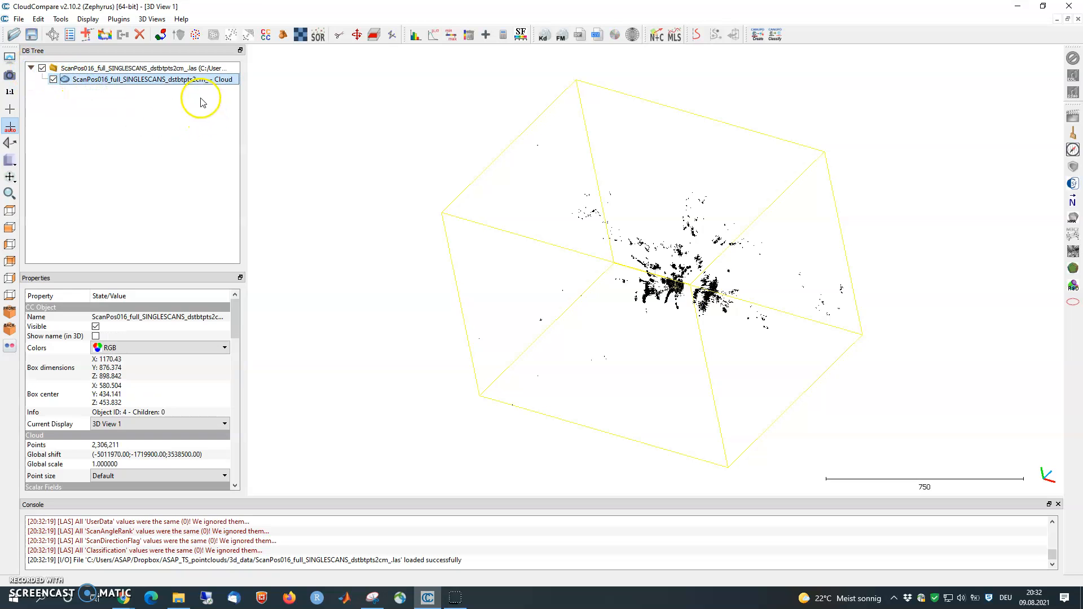
pyautogui.click(93, 100)
pyautogui.click(94, 79)
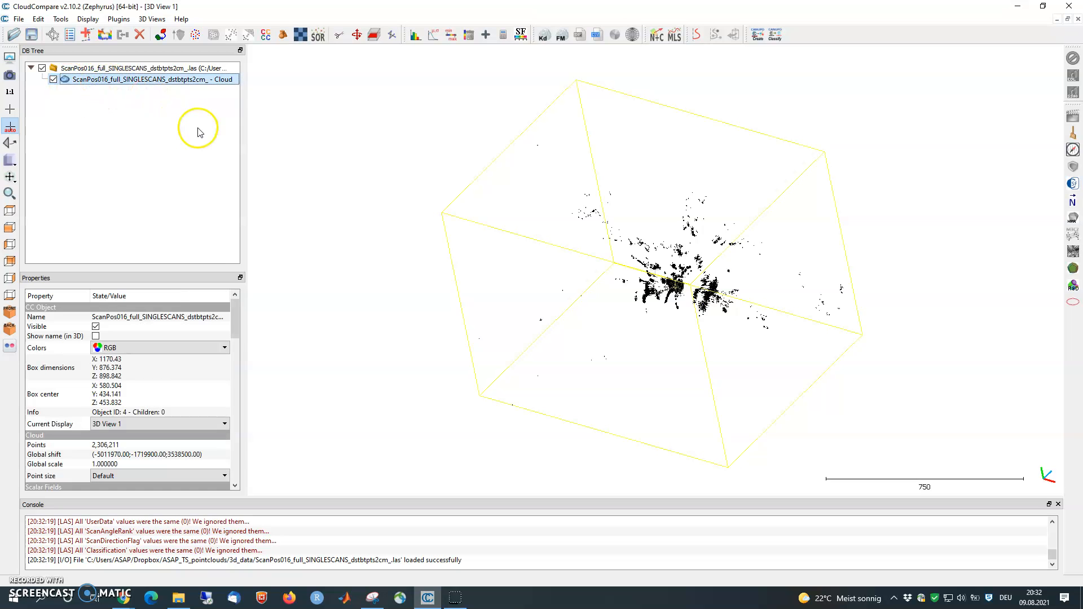
# Step: Examine the selected cloud's bounding box, scale bar and axis orientation from several angles
pyautogui.click(614, 312)
pyautogui.moveTo(614, 312); pyautogui.dragTo(562, 202)
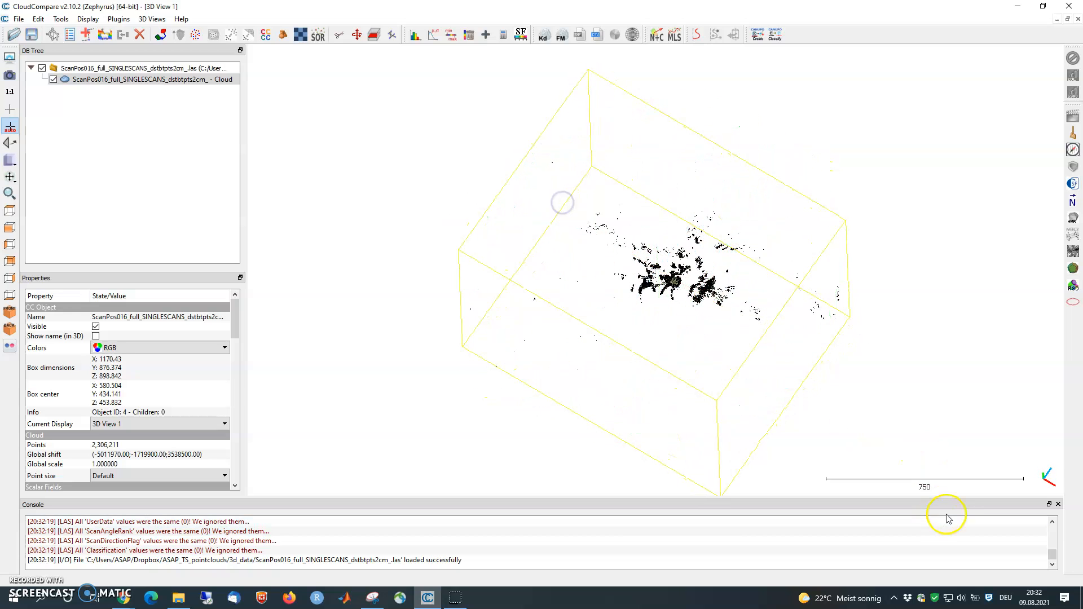
pyautogui.moveTo(955, 492); pyautogui.dragTo(948, 489)
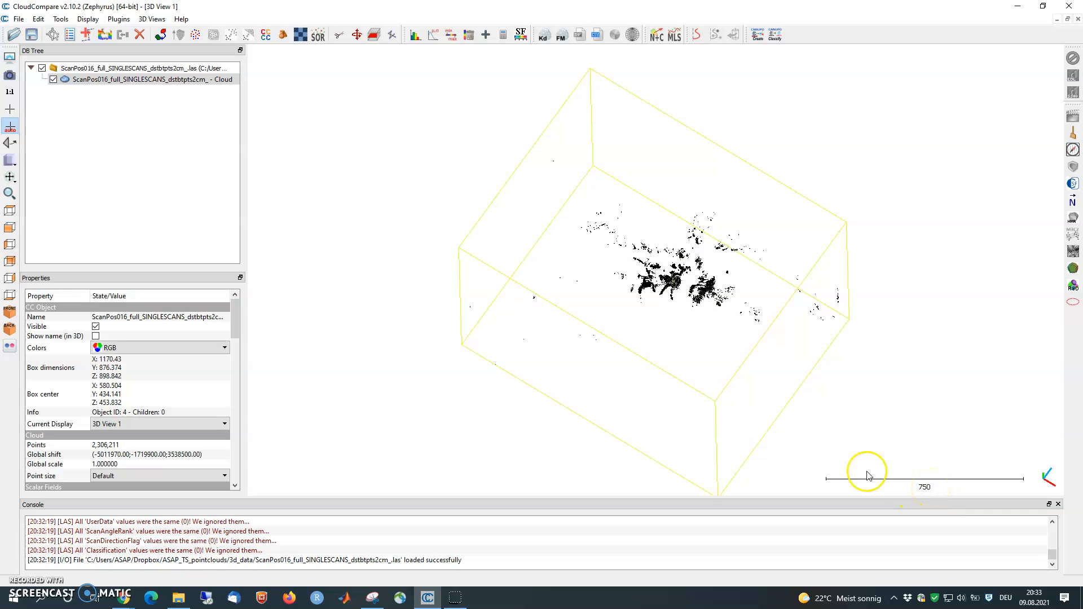
pyautogui.moveTo(706, 399); pyautogui.dragTo(611, 278)
pyautogui.moveTo(769, 273); pyautogui.dragTo(757, 276)
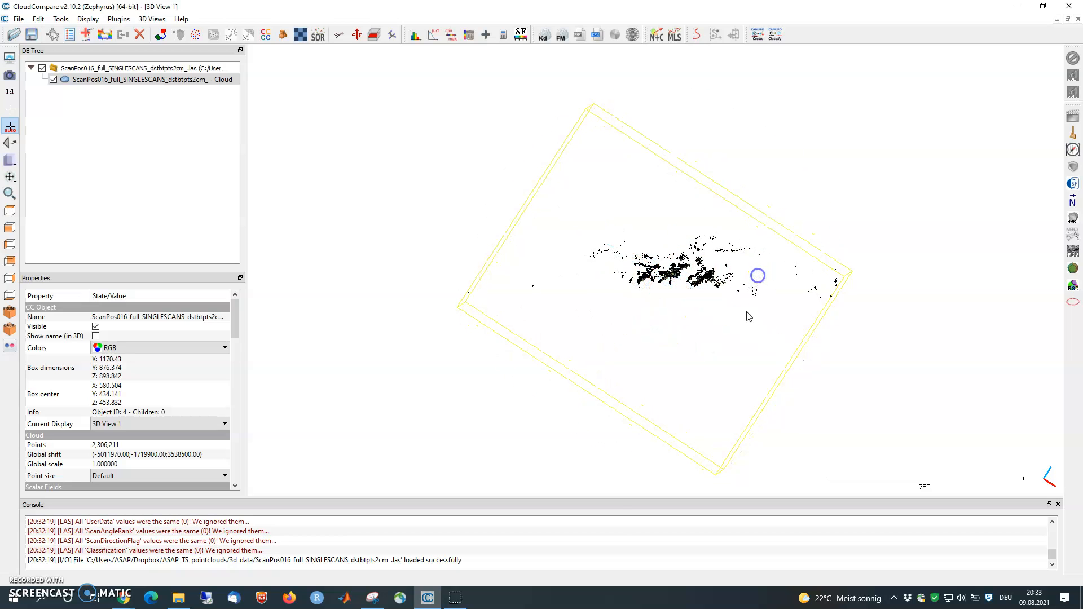
pyautogui.moveTo(704, 329); pyautogui.dragTo(487, 322)
pyautogui.moveTo(893, 265); pyautogui.dragTo(768, 402)
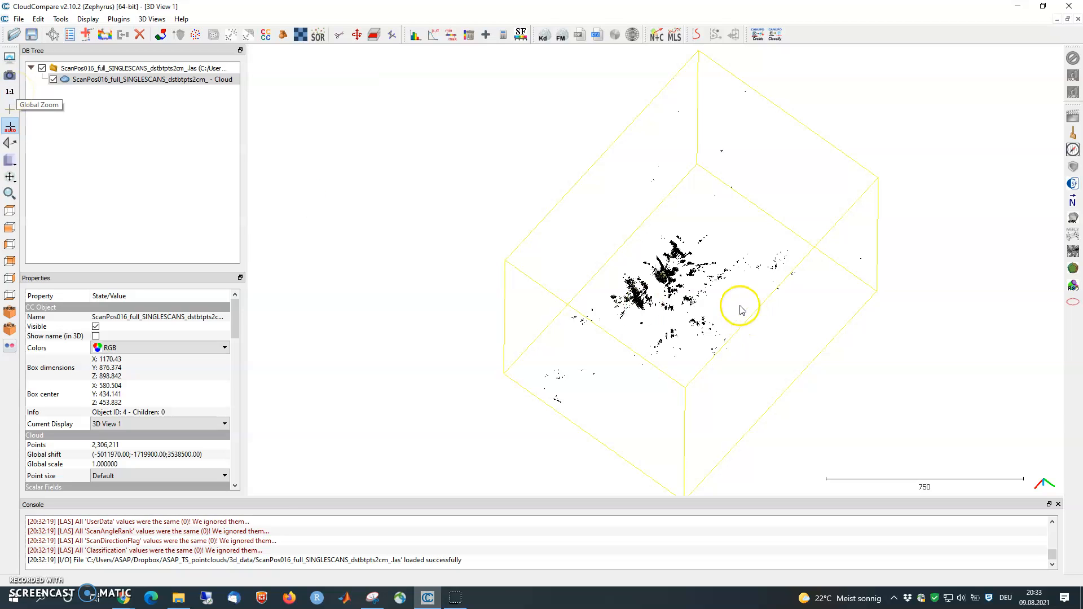
# Step: Examine the dense central part of the point cloud up close, viewing the hedge rows and trees from different sides
pyautogui.click(14, 95)
pyautogui.scroll(5, 606, 321)
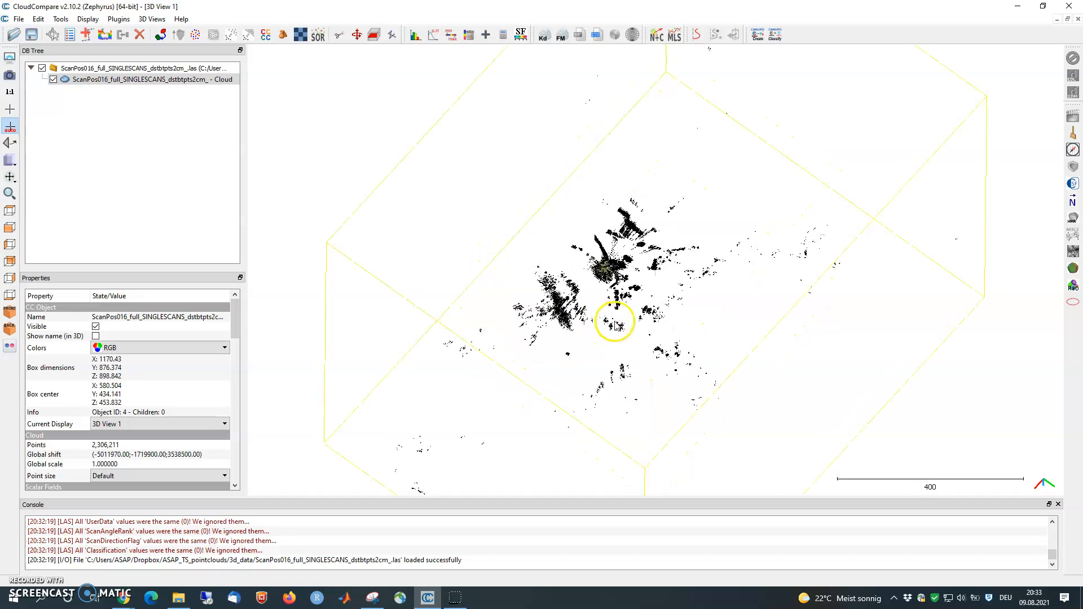
pyautogui.moveTo(634, 362); pyautogui.dragTo(501, 266)
pyautogui.scroll(3, 564, 295)
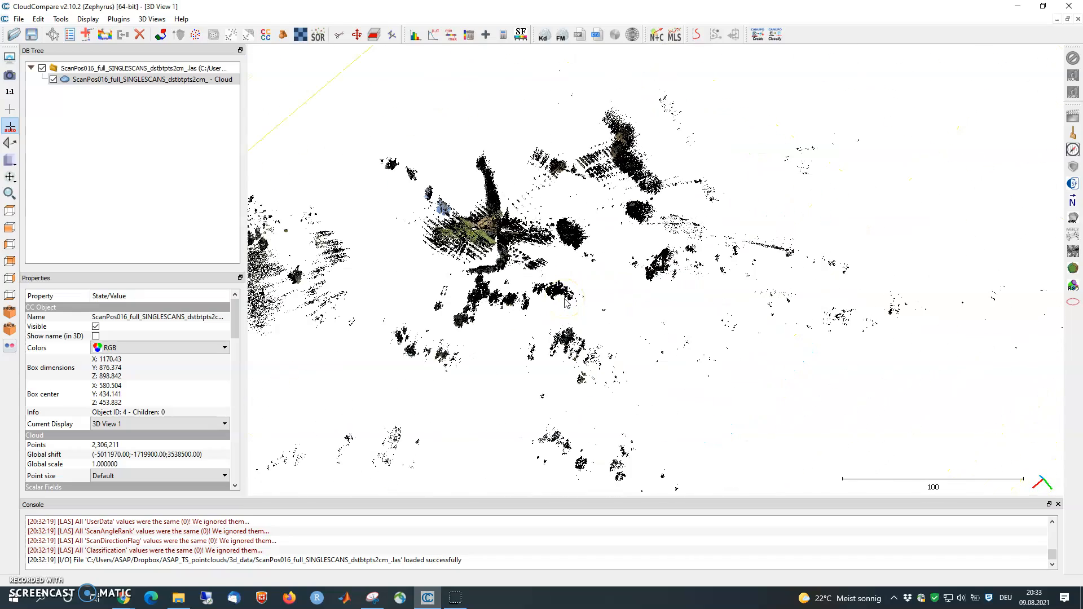
pyautogui.moveTo(576, 239); pyautogui.dragTo(654, 270)
pyautogui.scroll(5, 620, 273)
pyautogui.scroll(-13, 620, 273)
pyautogui.scroll(18, 620, 272)
pyautogui.scroll(2, 619, 274)
pyautogui.moveTo(645, 283); pyautogui.dragTo(523, 265)
pyautogui.moveTo(835, 299); pyautogui.dragTo(680, 327)
pyautogui.moveTo(868, 356); pyautogui.dragTo(667, 393)
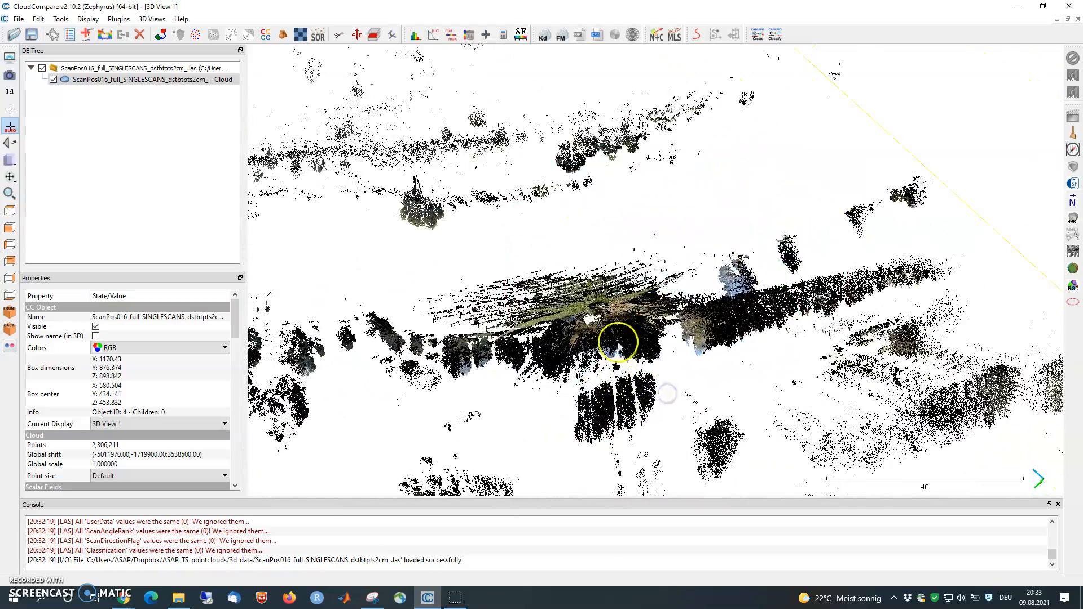
pyautogui.moveTo(491, 271); pyautogui.dragTo(624, 358)
pyautogui.click(493, 423)
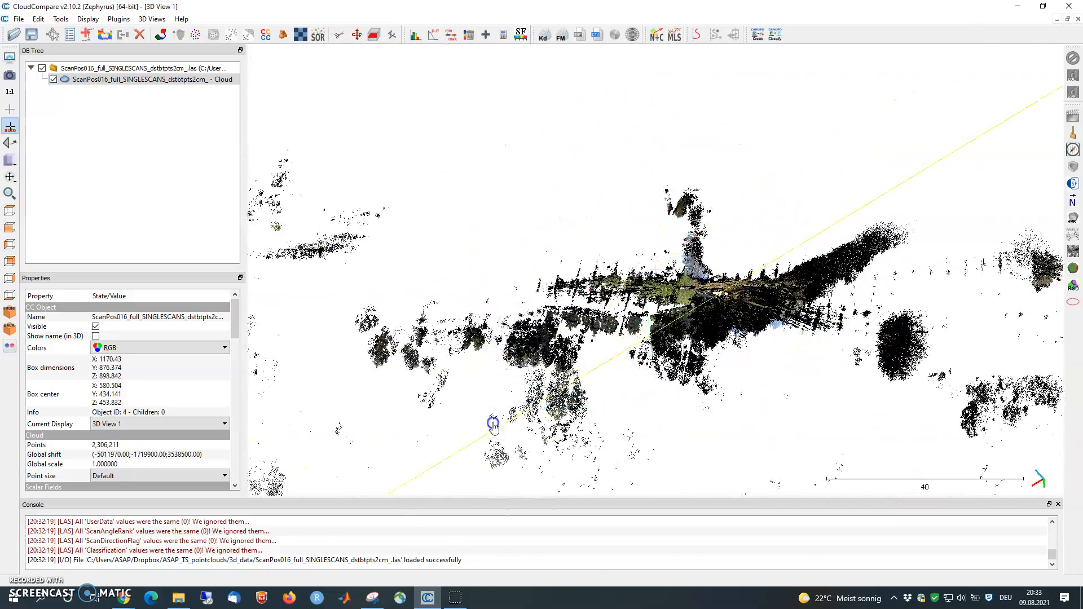
# Step: Deselect the cloud and inspect the coloured area around the scanner position from oblique and overhead angles
pyautogui.moveTo(914, 287); pyautogui.dragTo(561, 275)
pyautogui.moveTo(721, 303); pyautogui.dragTo(754, 275, button='right')
pyautogui.moveTo(456, 218); pyautogui.dragTo(424, 204, button='right')
pyautogui.moveTo(822, 254); pyautogui.dragTo(651, 252, button='right')
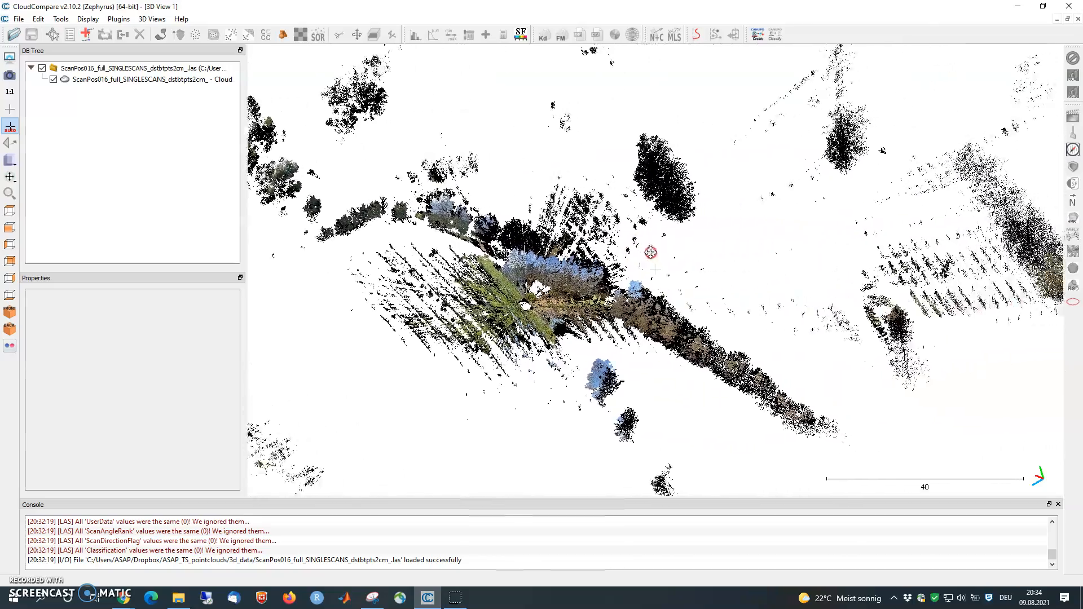
pyautogui.moveTo(630, 326); pyautogui.dragTo(533, 439)
pyautogui.moveTo(663, 307); pyautogui.dragTo(508, 422)
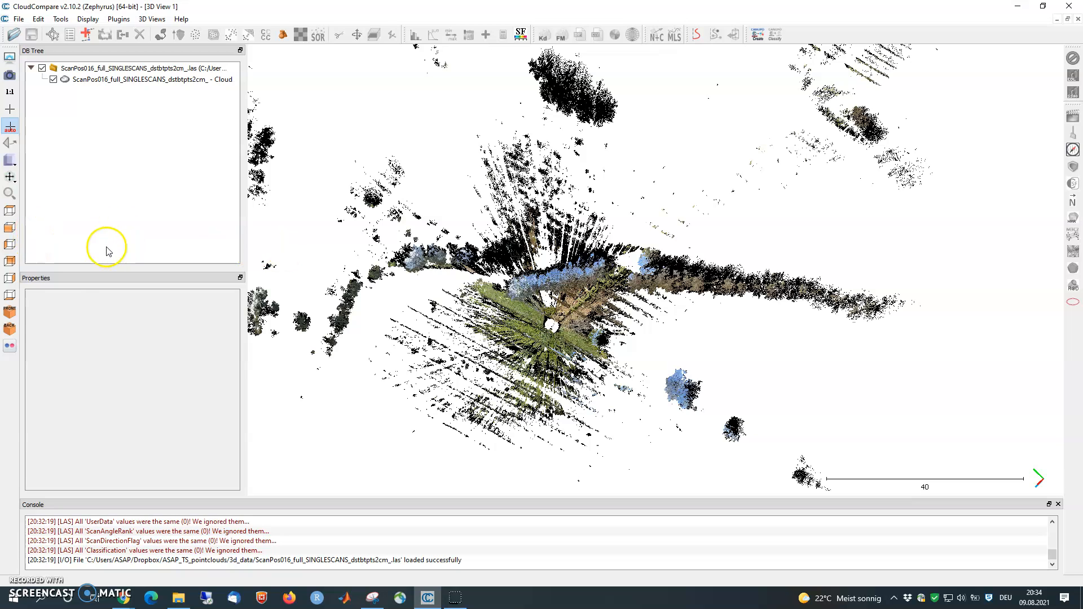
# Step: View the cloud from the preset top, front, left, back, right, bottom and front isometric directions, ending with the top view
pyautogui.click(8, 210)
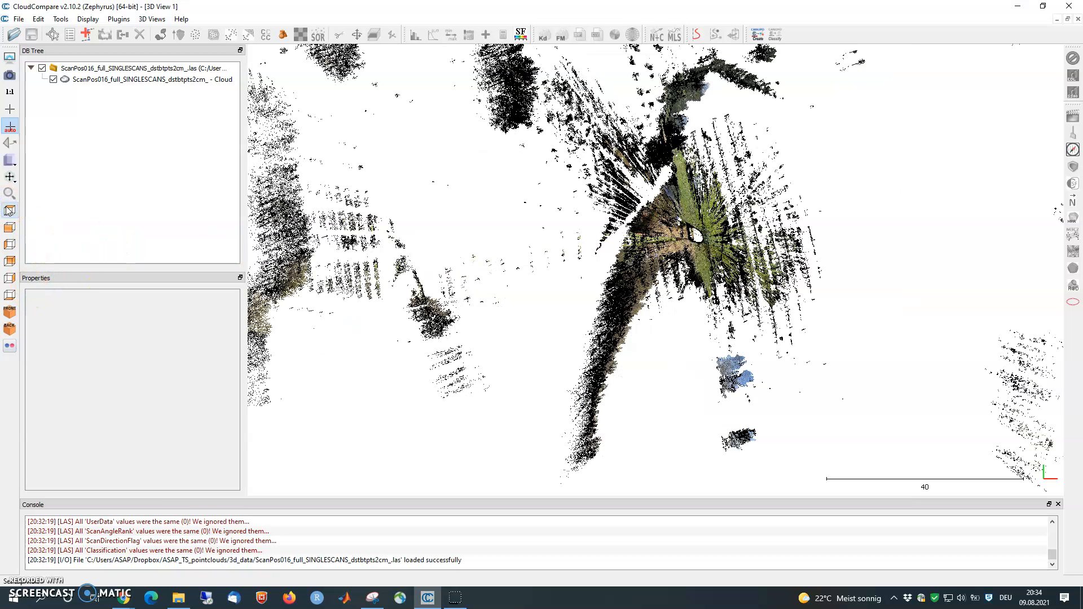
pyautogui.click(11, 229)
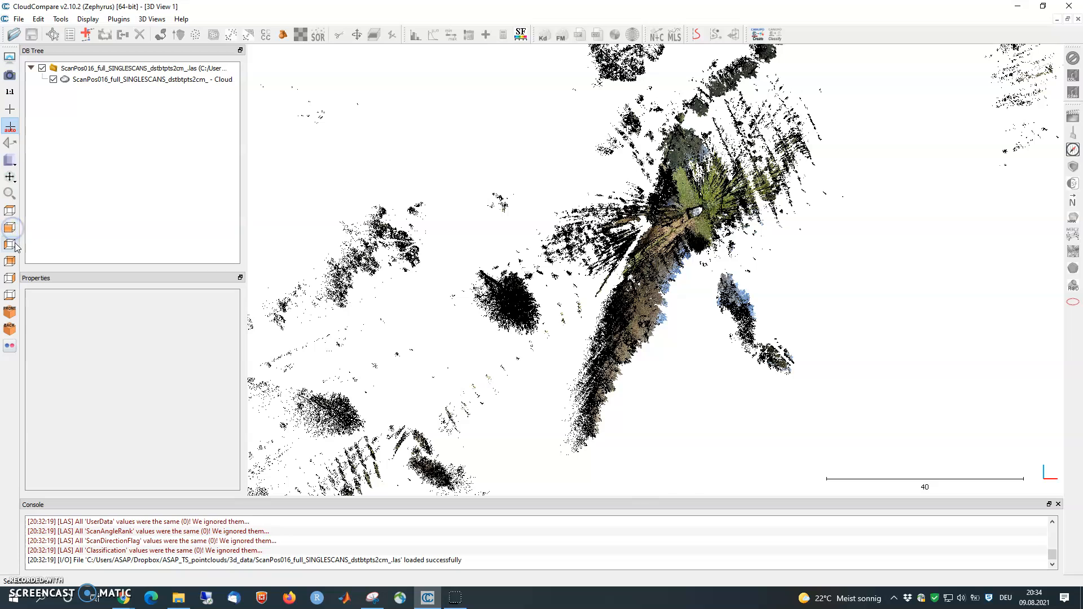
pyautogui.click(11, 245)
pyautogui.click(11, 262)
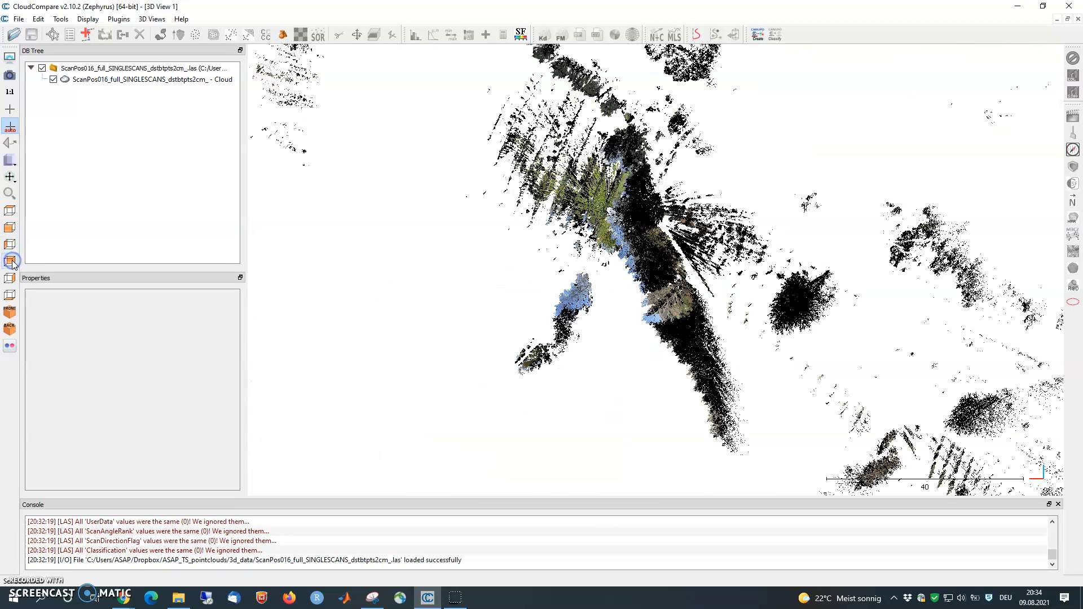
pyautogui.click(10, 279)
pyautogui.click(10, 296)
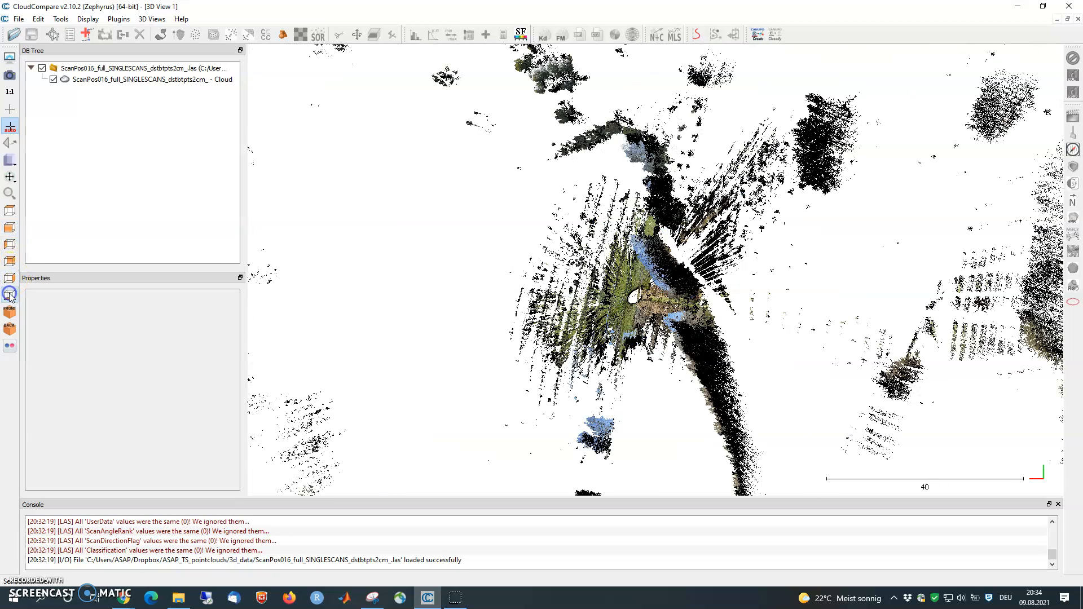
pyautogui.click(12, 313)
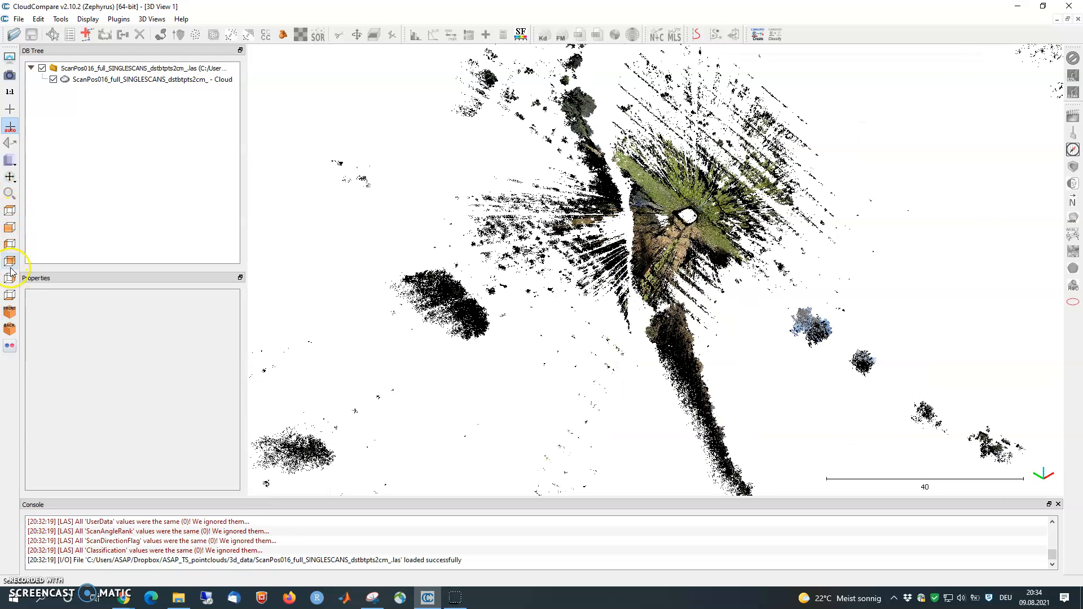
pyautogui.click(8, 212)
# Step: Examine the empty spot at the scanner position closely, from above and from near ground level
pyautogui.moveTo(641, 307); pyautogui.dragTo(629, 333)
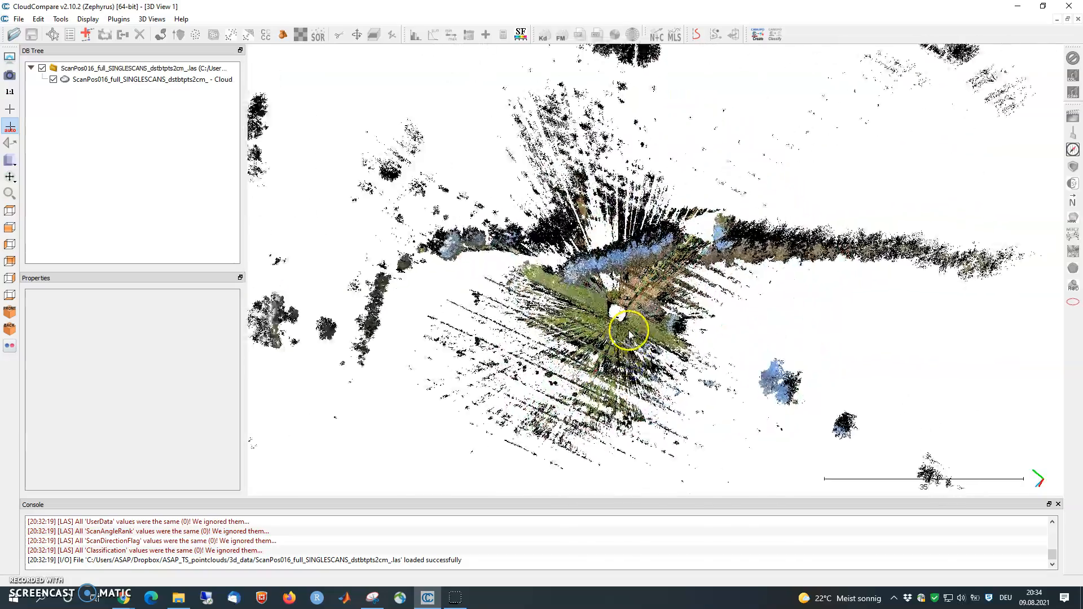
pyautogui.scroll(5, 626, 330)
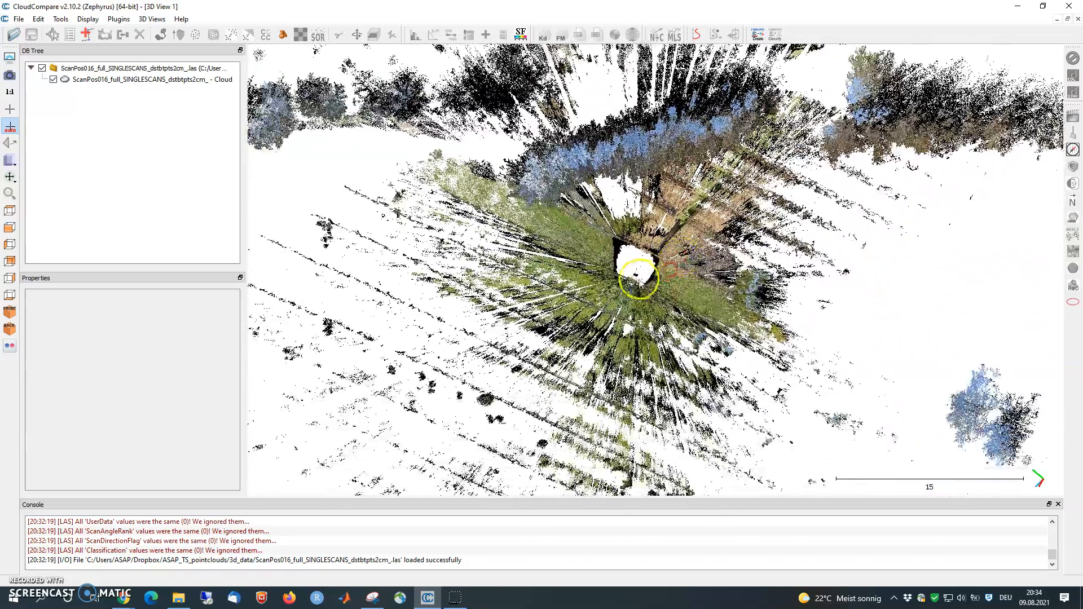
pyautogui.scroll(3, 636, 279)
pyautogui.scroll(3, 624, 276)
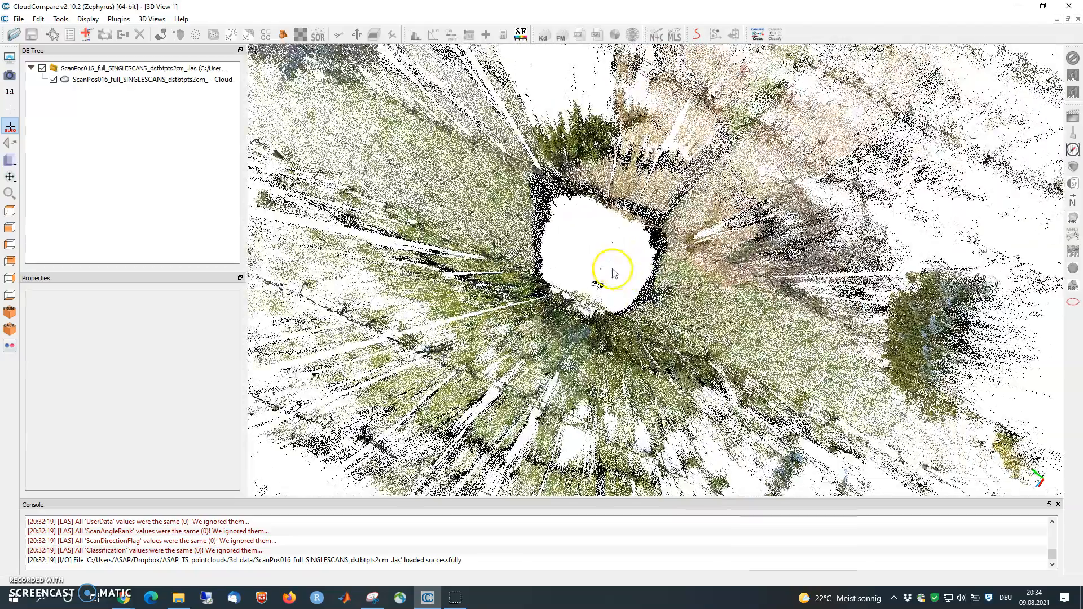
pyautogui.scroll(3, 603, 275)
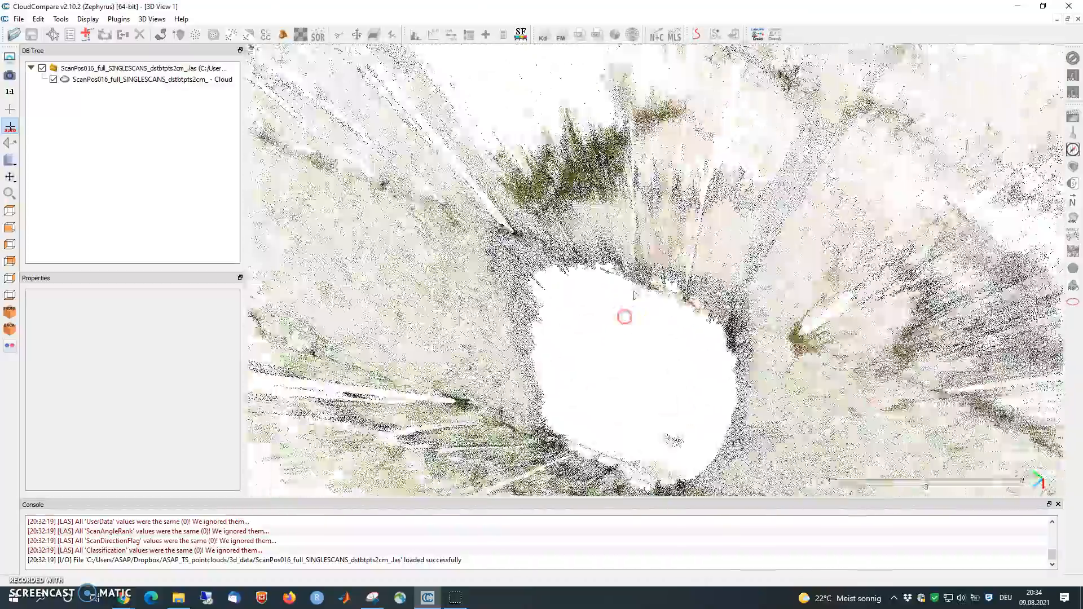
pyautogui.moveTo(715, 191); pyautogui.dragTo(830, 231)
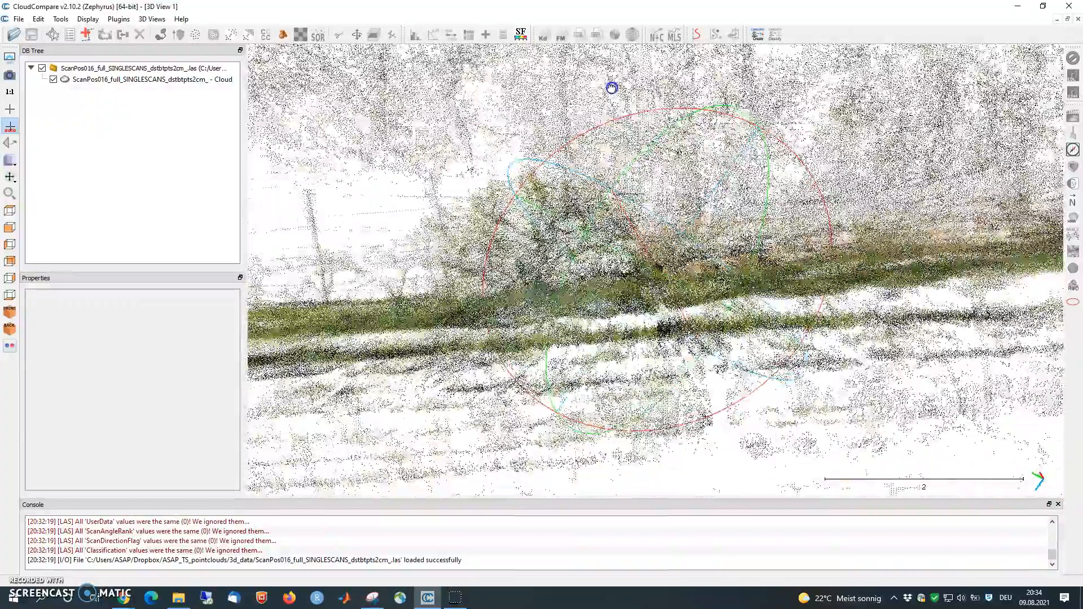
# Step: Examine the scanner position with its surrounding vineyard rows and trees from several oblique and elevated angles
pyautogui.moveTo(612, 88); pyautogui.dragTo(616, 92)
pyautogui.scroll(-5, 633, 126)
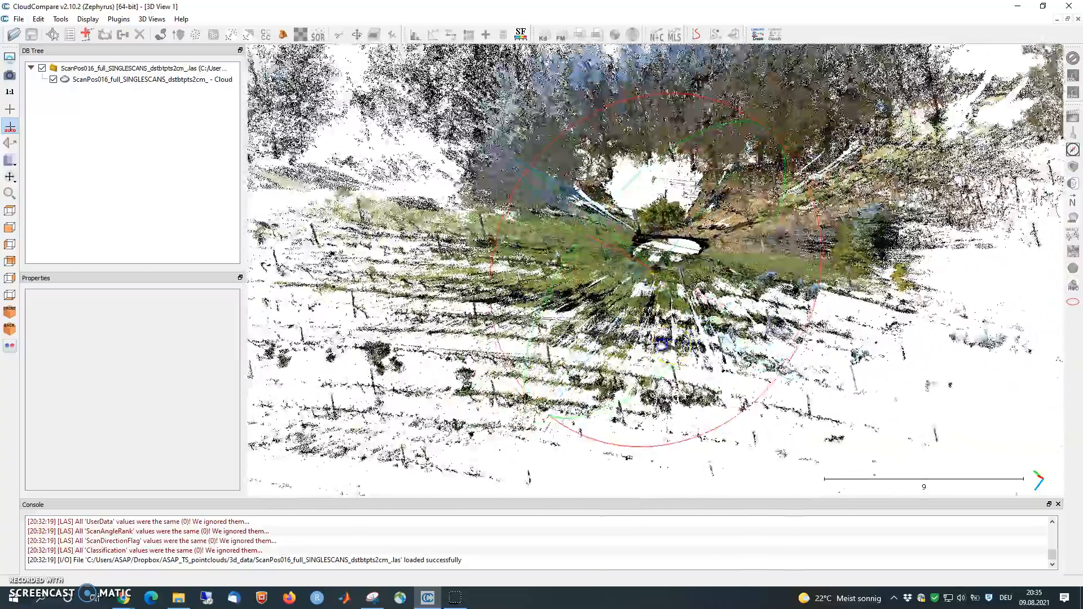
pyautogui.moveTo(661, 344); pyautogui.dragTo(498, 343)
pyautogui.moveTo(602, 296); pyautogui.dragTo(735, 307)
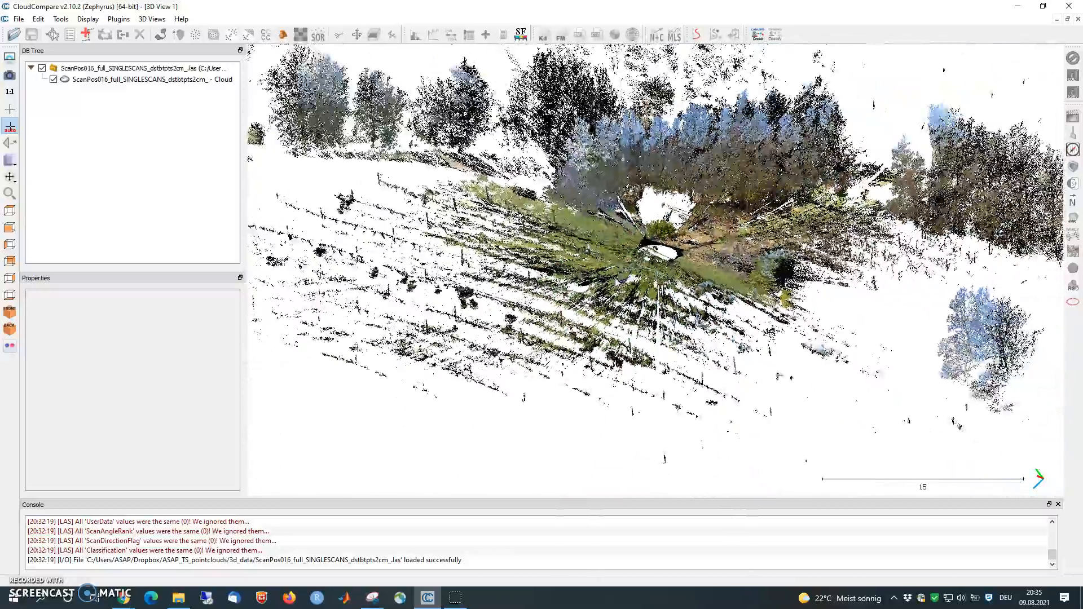
pyautogui.moveTo(547, 320); pyautogui.dragTo(589, 299)
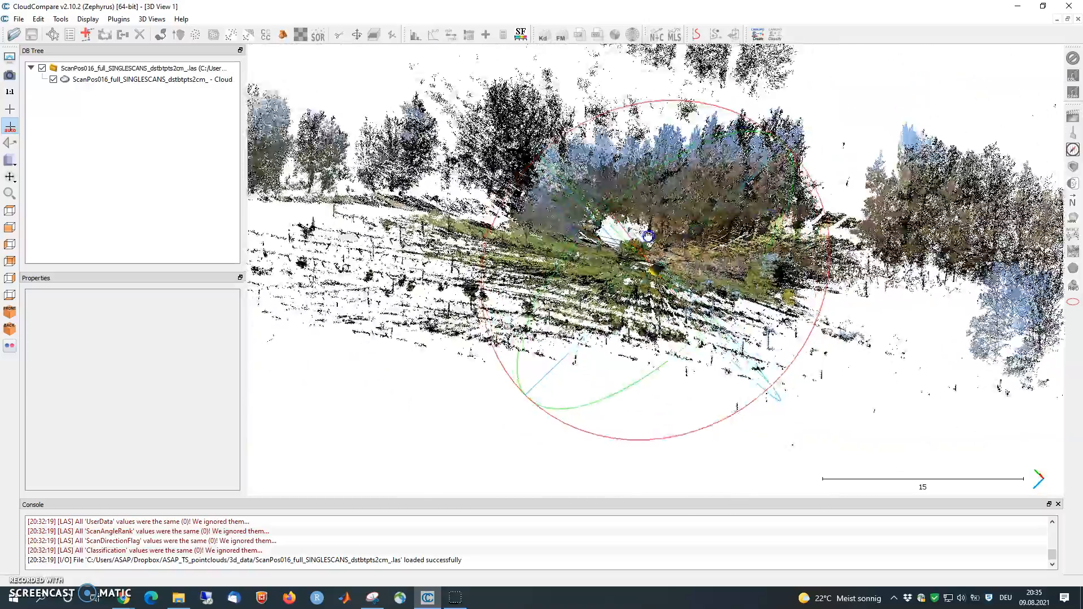
pyautogui.scroll(-5, 648, 339)
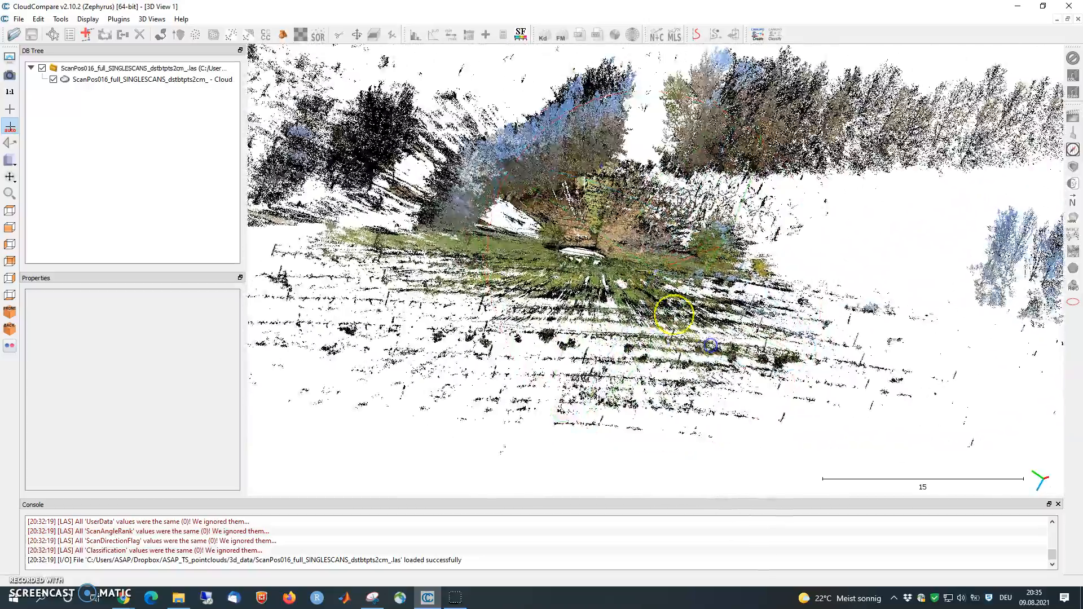
pyautogui.moveTo(654, 282); pyautogui.dragTo(564, 320)
pyautogui.scroll(8, 556, 327)
pyautogui.moveTo(502, 372); pyautogui.dragTo(468, 432)
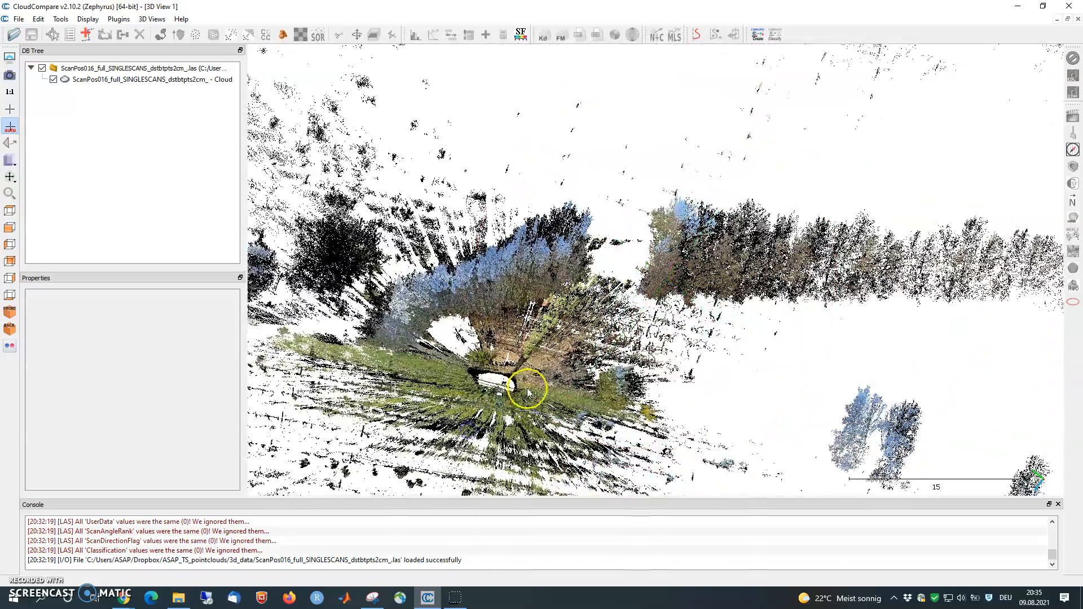
pyautogui.moveTo(663, 339); pyautogui.dragTo(829, 333, button='right')
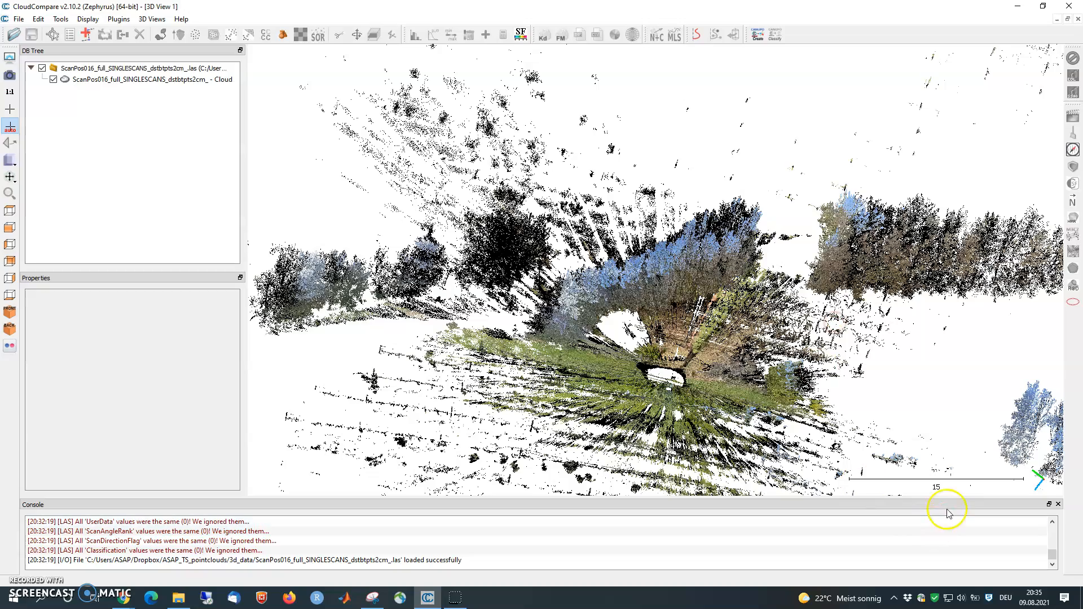
pyautogui.moveTo(883, 443); pyautogui.dragTo(618, 339)
pyautogui.moveTo(763, 368); pyautogui.dragTo(696, 360)
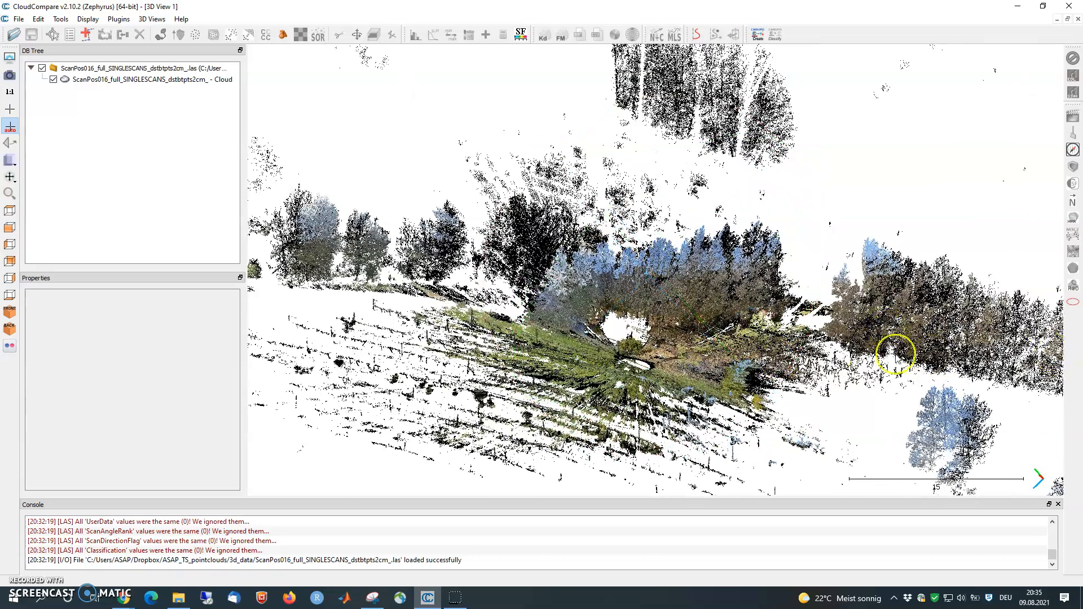
pyautogui.moveTo(896, 354); pyautogui.dragTo(784, 357)
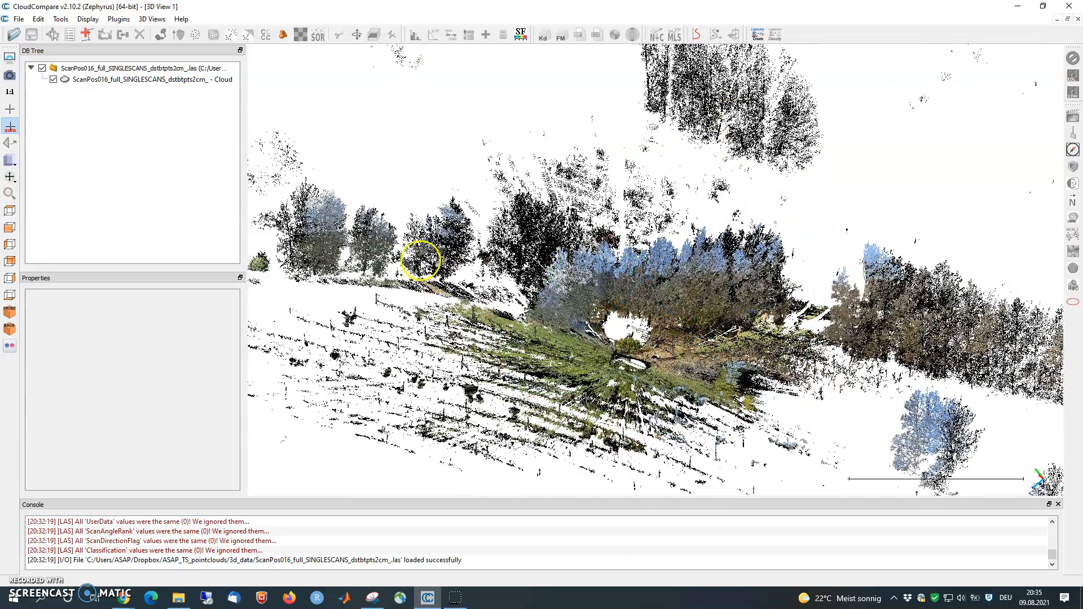
# Step: Examine the wider extent of the point cloud, including the distant tree groups and scattered far points, from different directions
pyautogui.scroll(-5, 628, 370)
pyautogui.scroll(-10, 683, 356)
pyautogui.moveTo(653, 343); pyautogui.dragTo(683, 348)
pyautogui.scroll(-4, 684, 350)
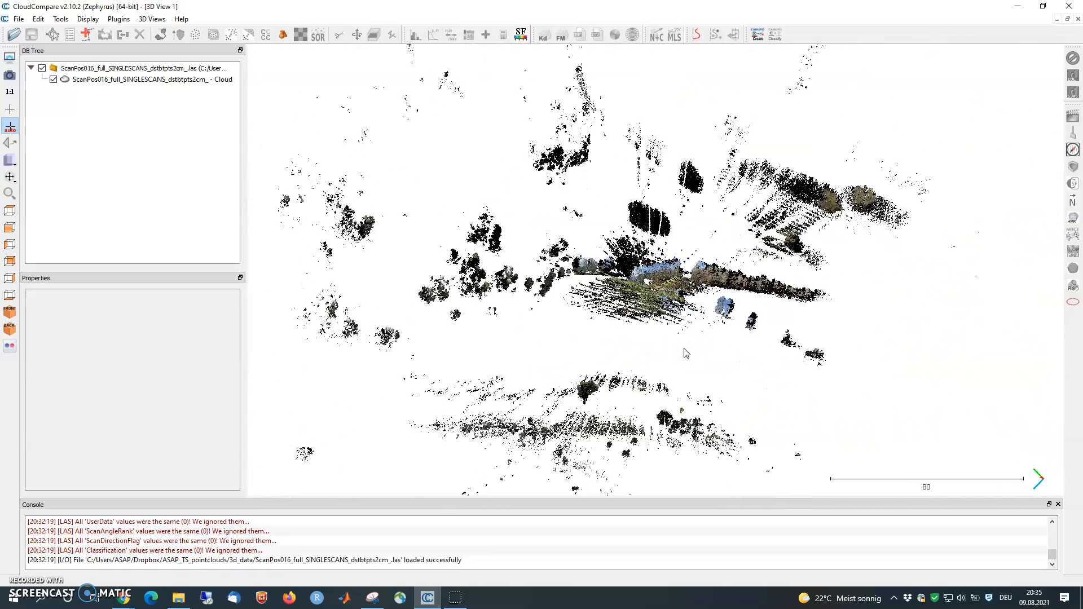
pyautogui.scroll(-2, 683, 349)
pyautogui.moveTo(625, 330); pyautogui.dragTo(572, 323)
pyautogui.moveTo(596, 311); pyautogui.dragTo(627, 348, button='right')
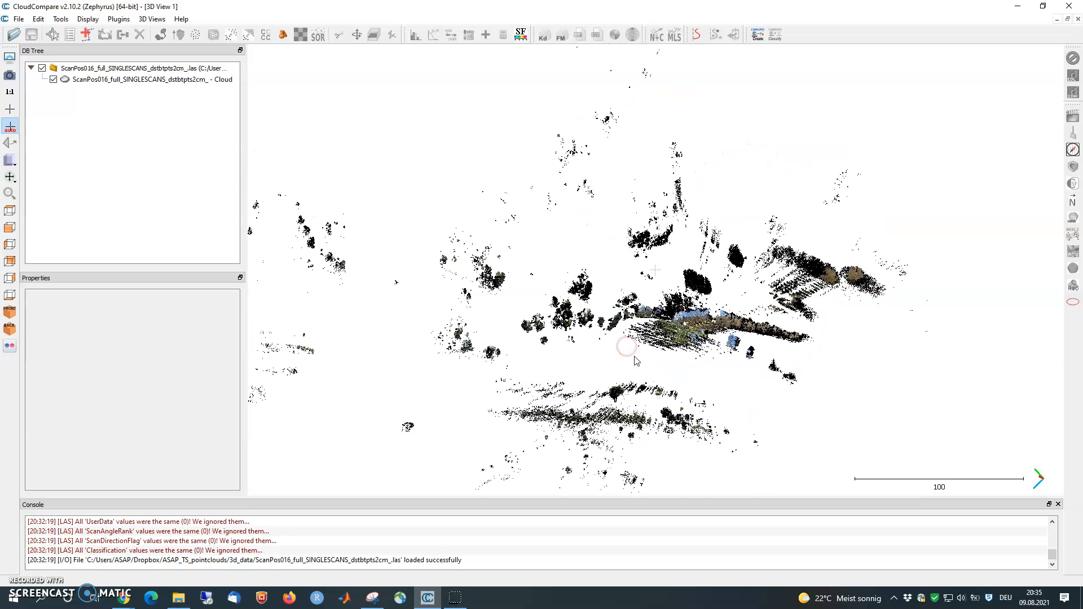
pyautogui.scroll(2, 630, 368)
pyautogui.moveTo(634, 374); pyautogui.dragTo(464, 338)
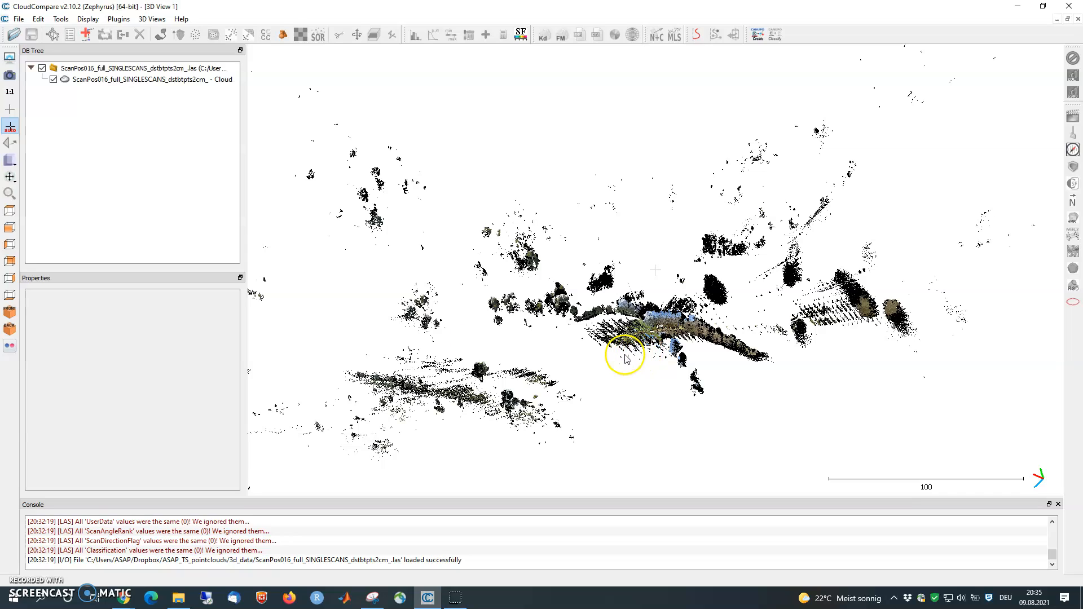
pyautogui.moveTo(640, 362); pyautogui.dragTo(693, 295)
pyautogui.moveTo(695, 295); pyautogui.dragTo(677, 330, button='right')
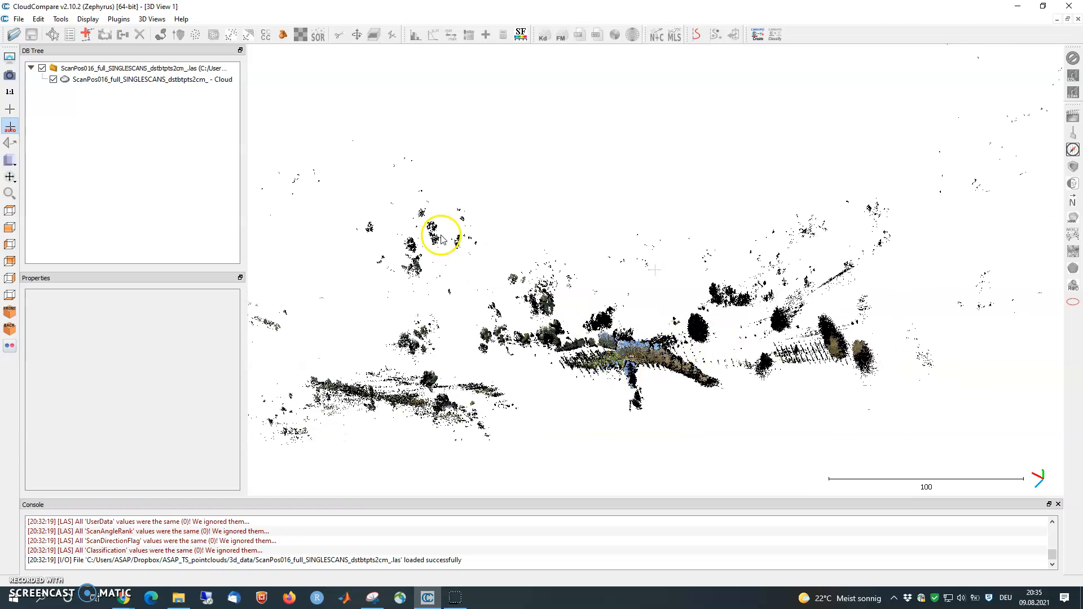
pyautogui.moveTo(643, 376); pyautogui.dragTo(650, 405)
pyautogui.moveTo(651, 398); pyautogui.dragTo(630, 362, button='right')
pyautogui.scroll(5, 642, 361)
pyautogui.scroll(-3, 630, 361)
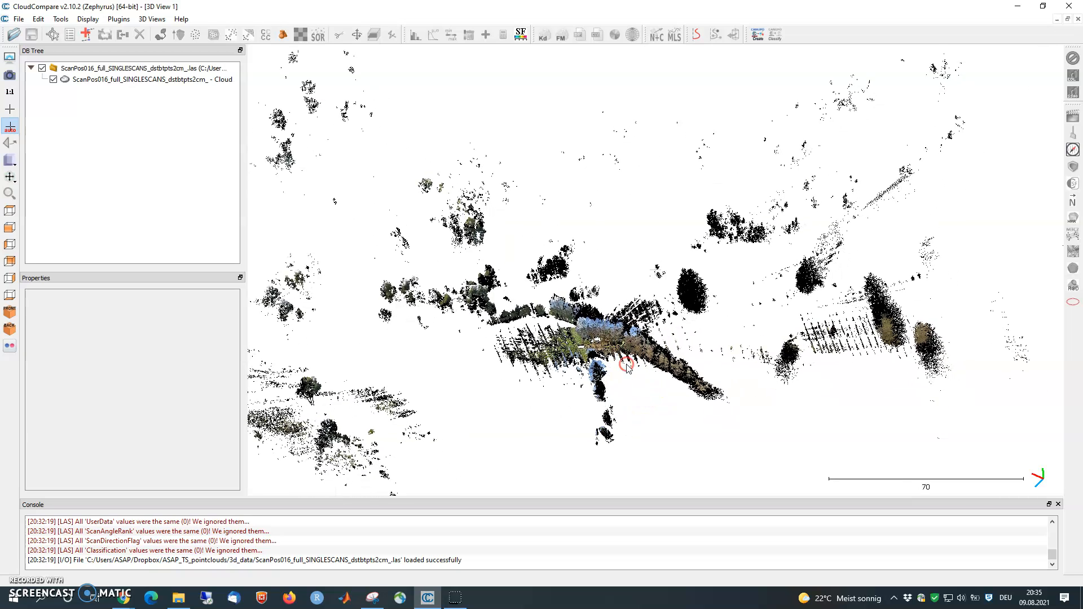
# Step: Select the cloud and start point picking in the two-point distance mode
pyautogui.moveTo(358, 90)
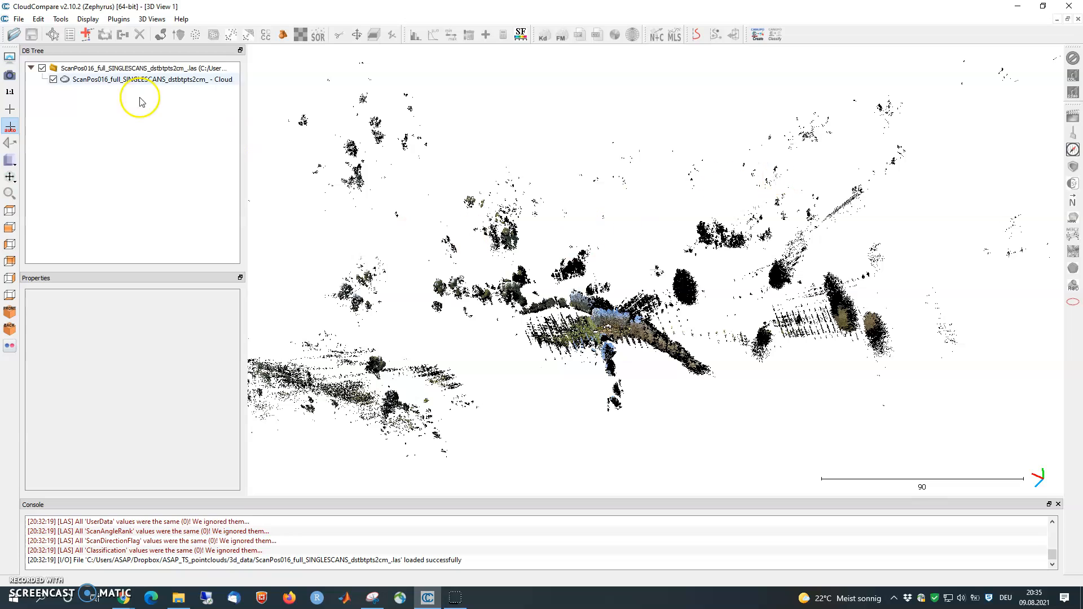
pyautogui.click(92, 81)
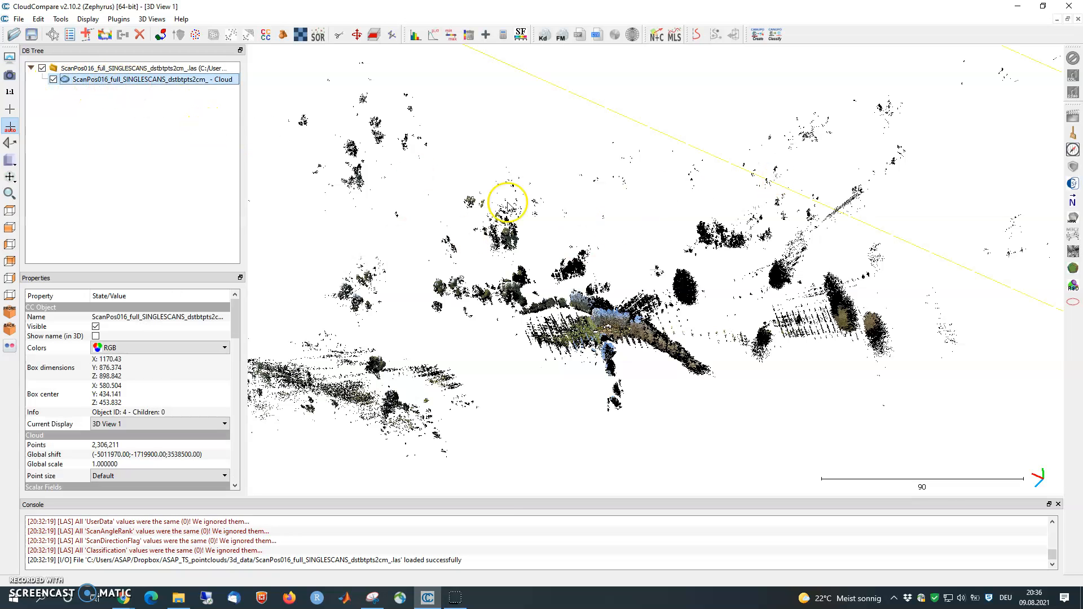
pyautogui.click(53, 36)
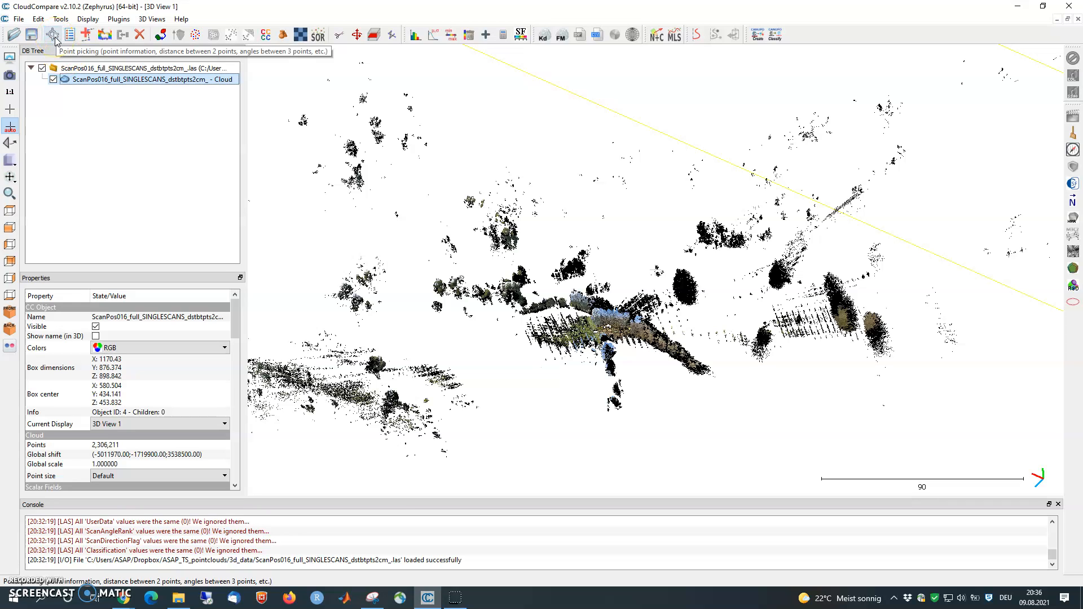
pyautogui.click(55, 37)
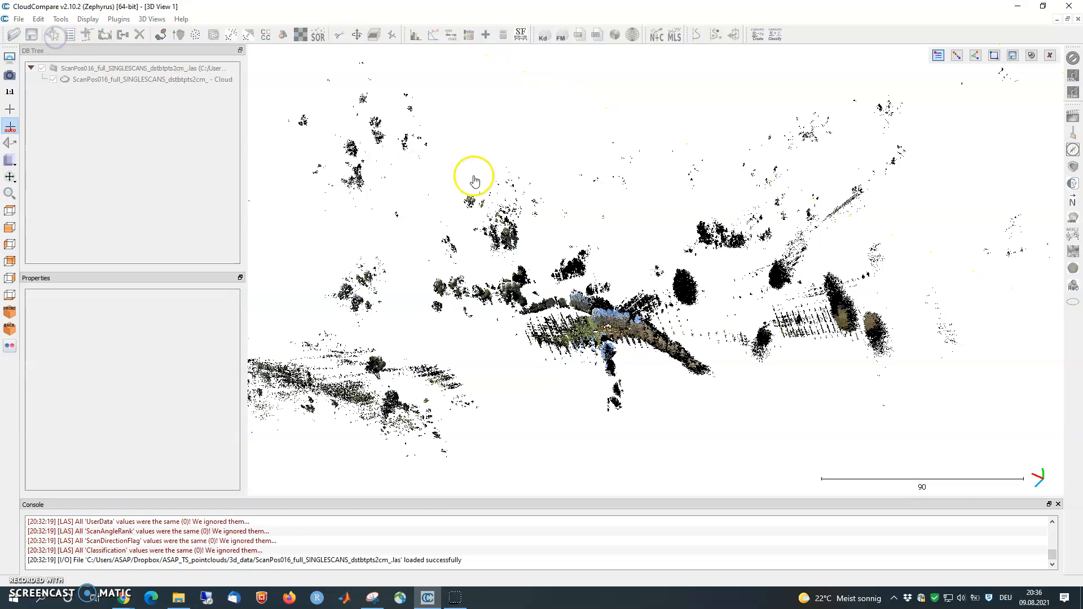
pyautogui.click(957, 56)
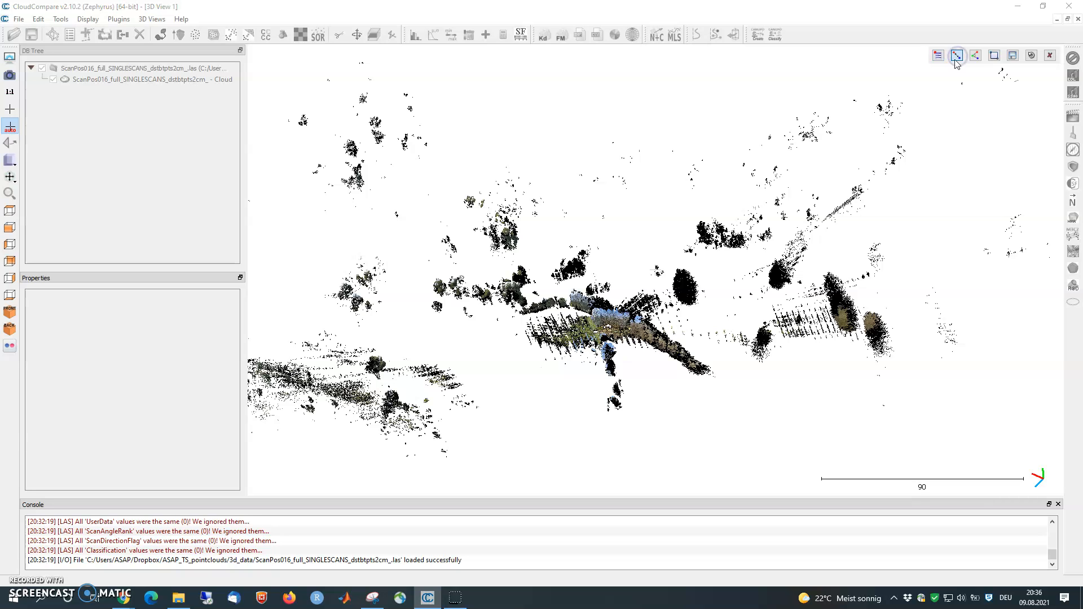
# Step: Pick the first measuring point at the edge of the empty scanner spot, declining the automatic octree computation
pyautogui.scroll(2, 667, 333)
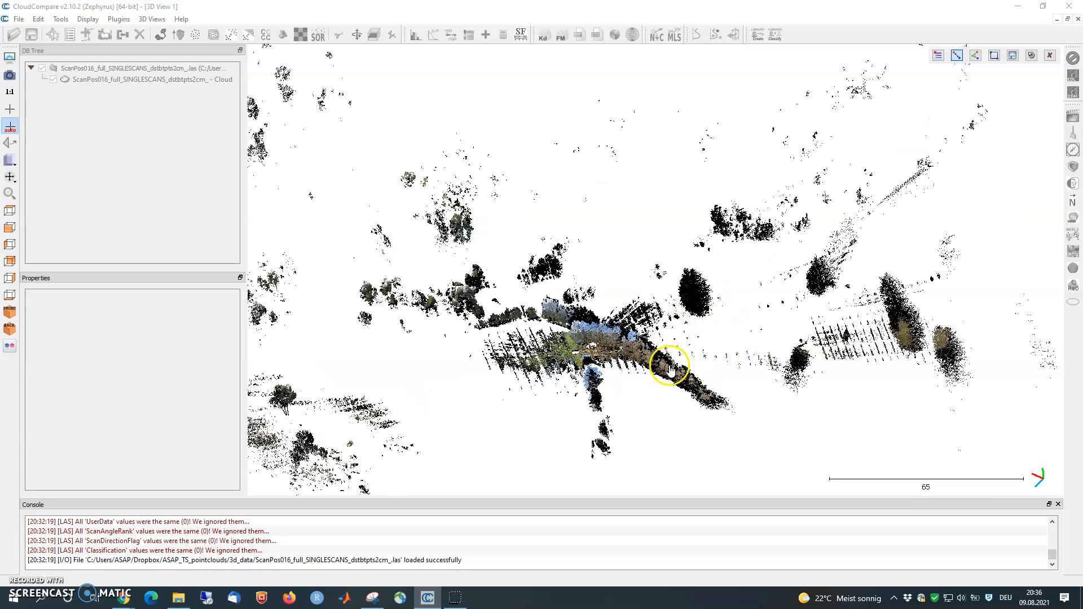
pyautogui.scroll(5, 590, 437)
pyautogui.scroll(4, 569, 255)
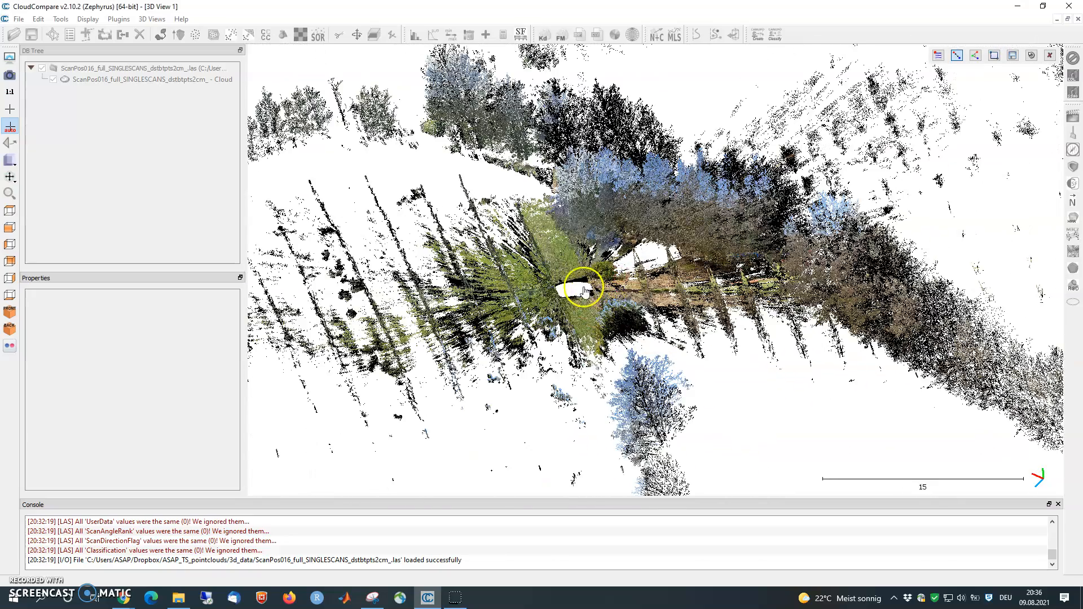
pyautogui.doubleClick(576, 283)
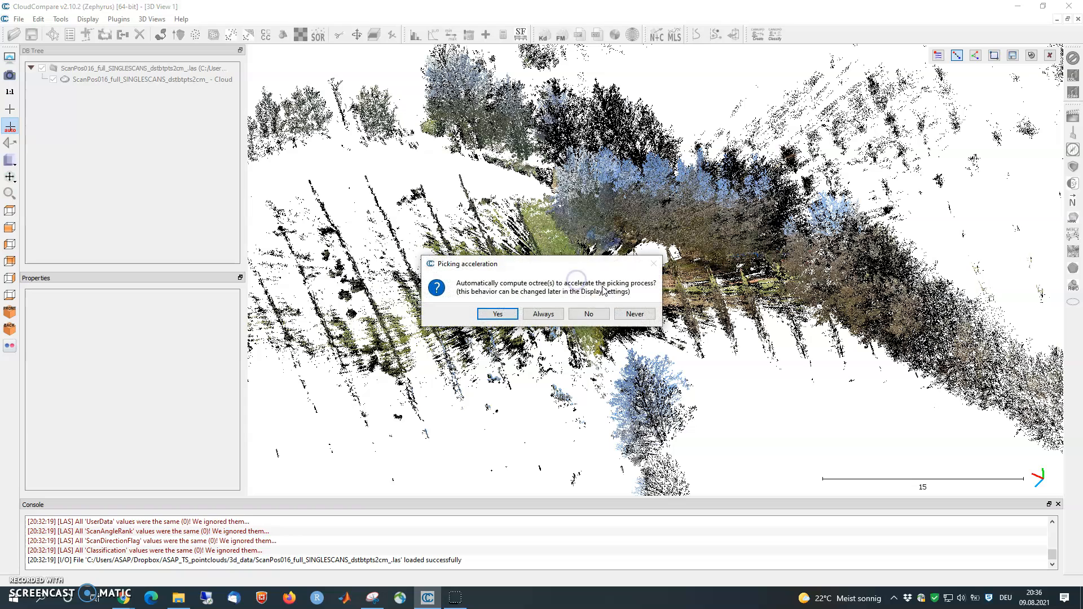
pyautogui.click(589, 314)
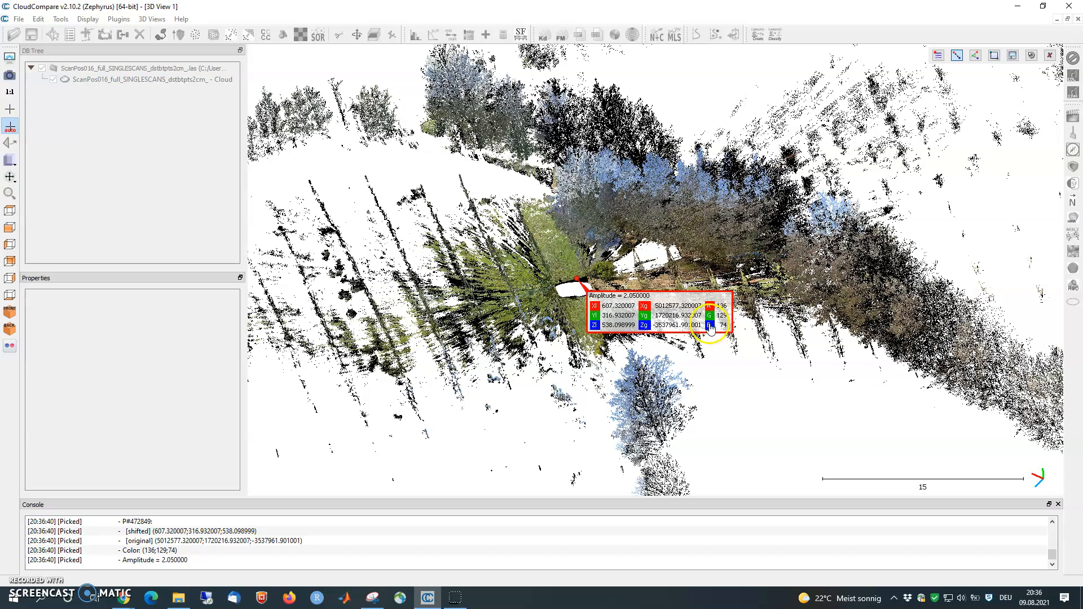
# Step: Measure the distance from the scanner spot to a far outlying point and move the label clear of the cloud
pyautogui.scroll(-10, 710, 330)
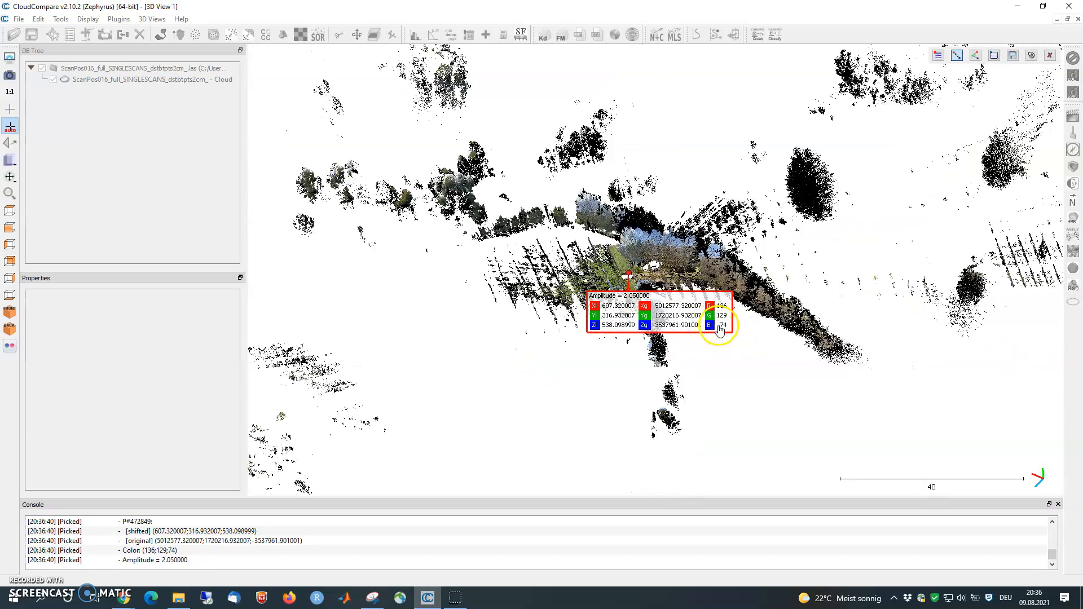
pyautogui.moveTo(719, 331); pyautogui.dragTo(897, 273)
pyautogui.scroll(-3, 897, 273)
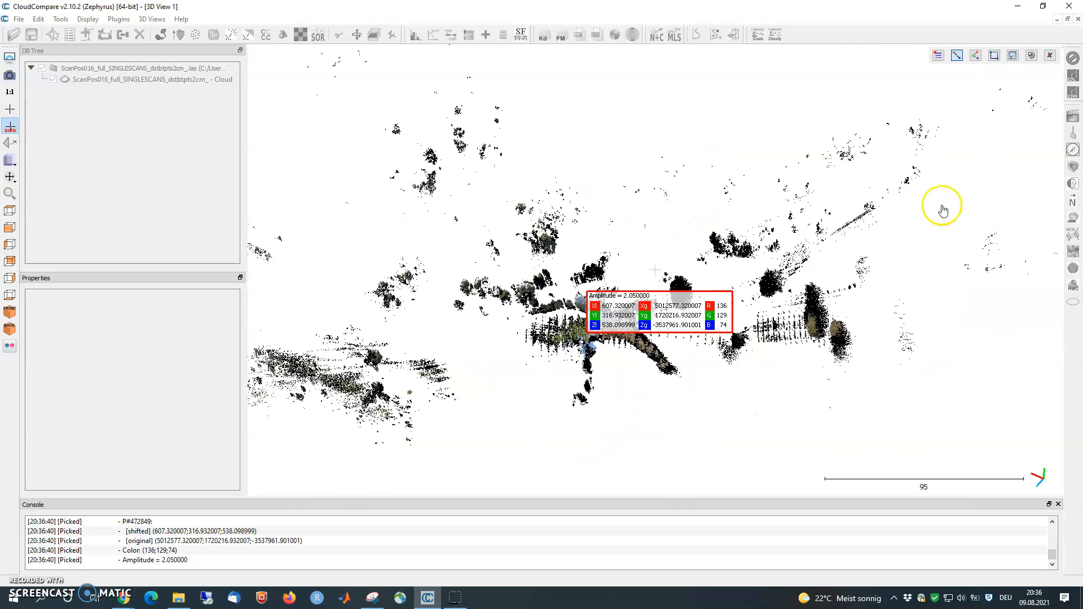
pyautogui.scroll(-1, 965, 138)
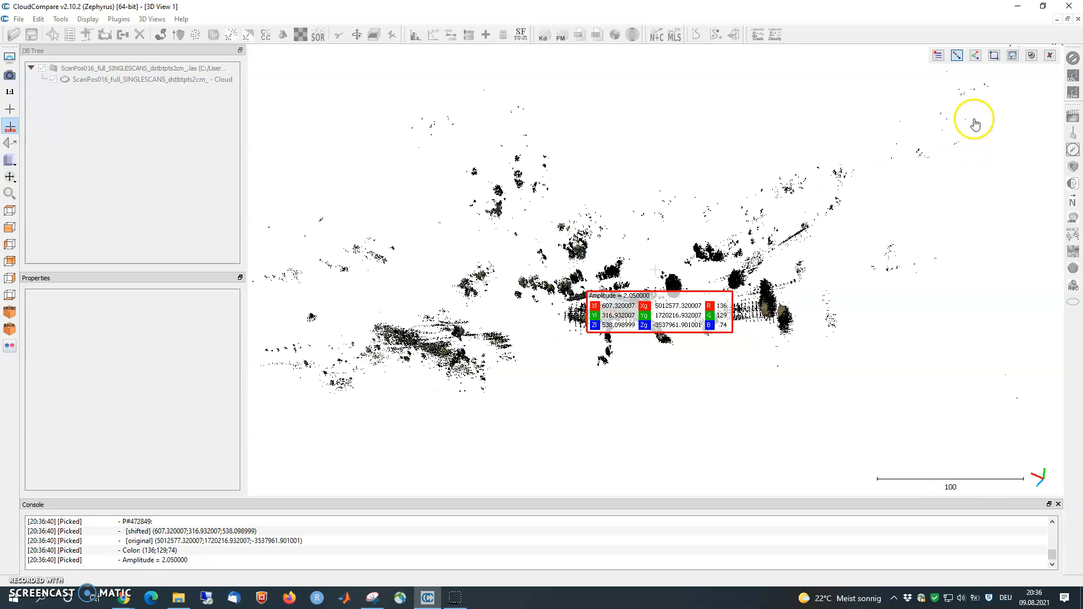
pyautogui.click(987, 87)
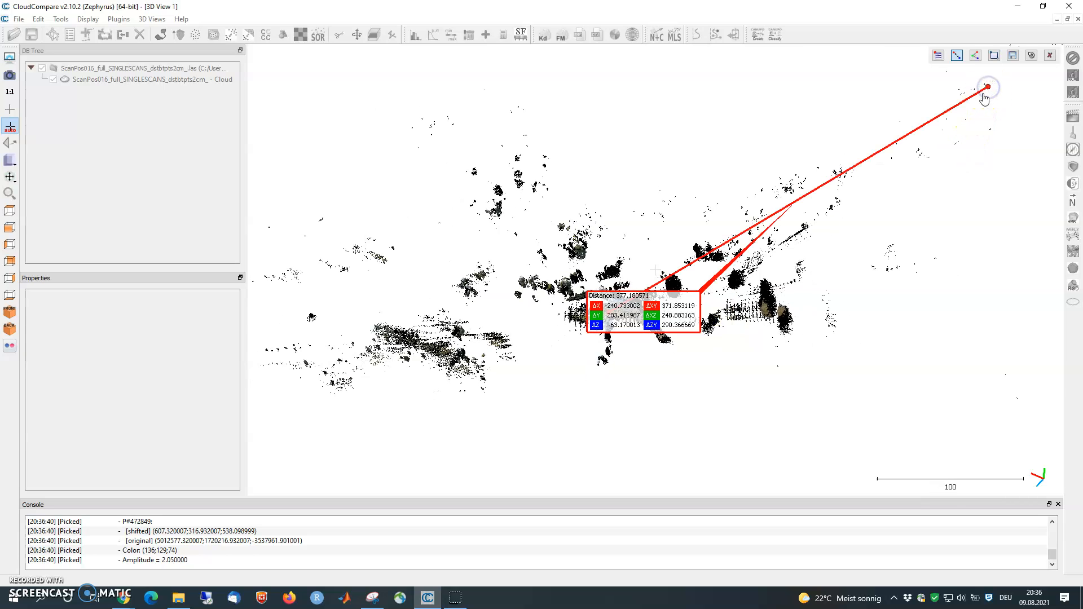
pyautogui.moveTo(671, 318); pyautogui.dragTo(693, 187)
# Step: Inspect the measured line against the whole point cloud at different scales and viewing angles
pyautogui.scroll(2, 683, 213)
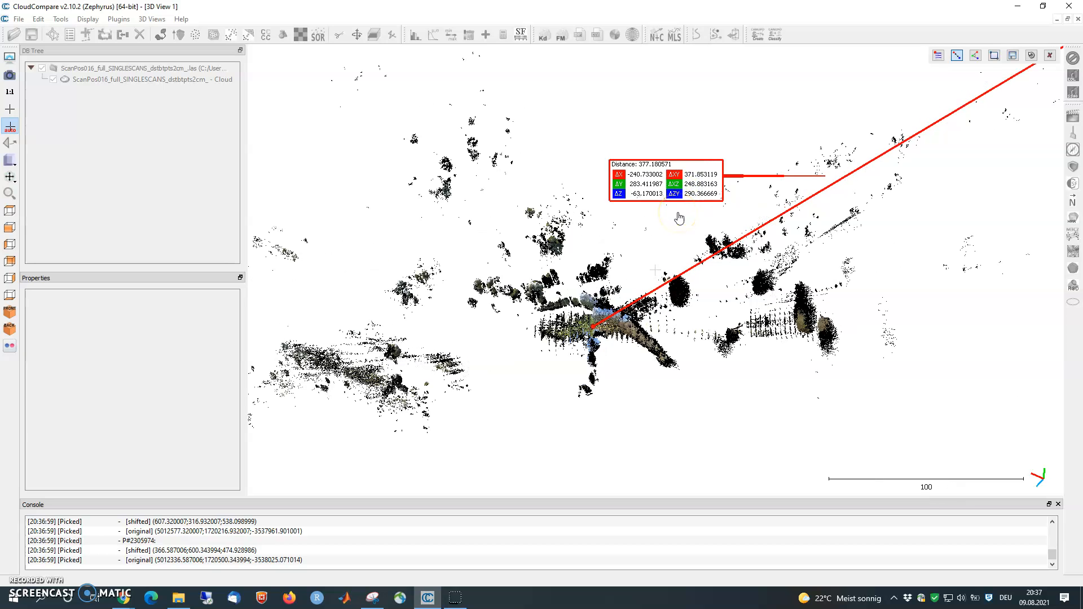
pyautogui.scroll(1, 679, 218)
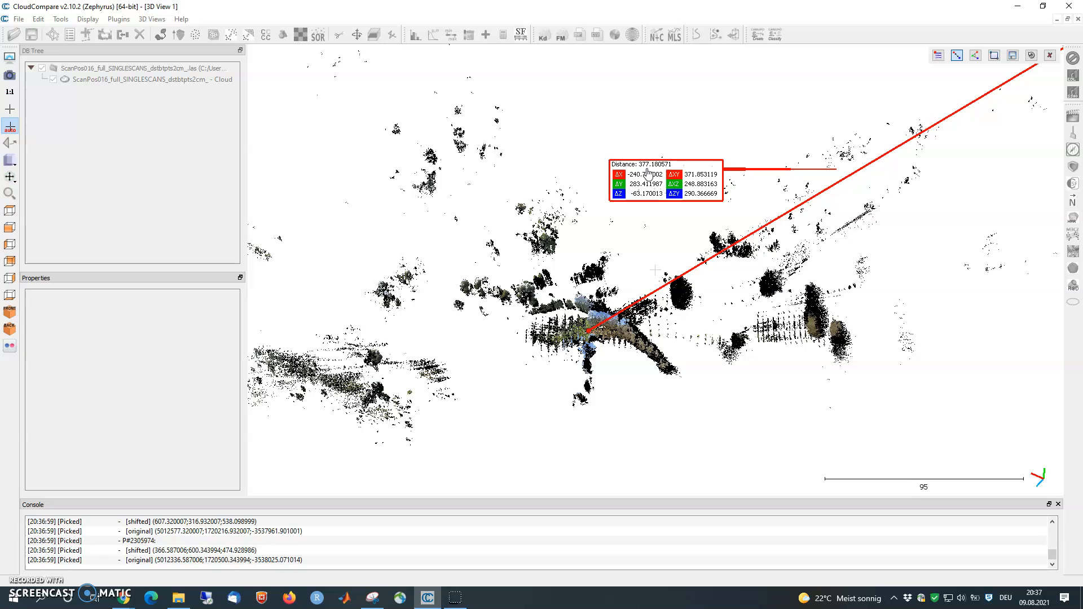
pyautogui.scroll(-5, 784, 261)
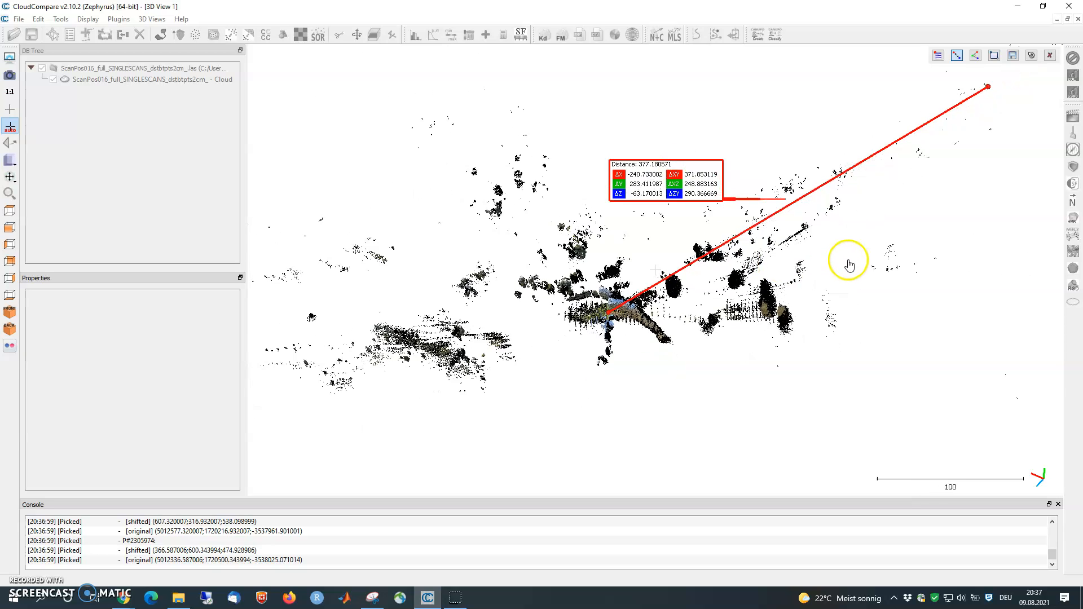
pyautogui.scroll(-3, 824, 275)
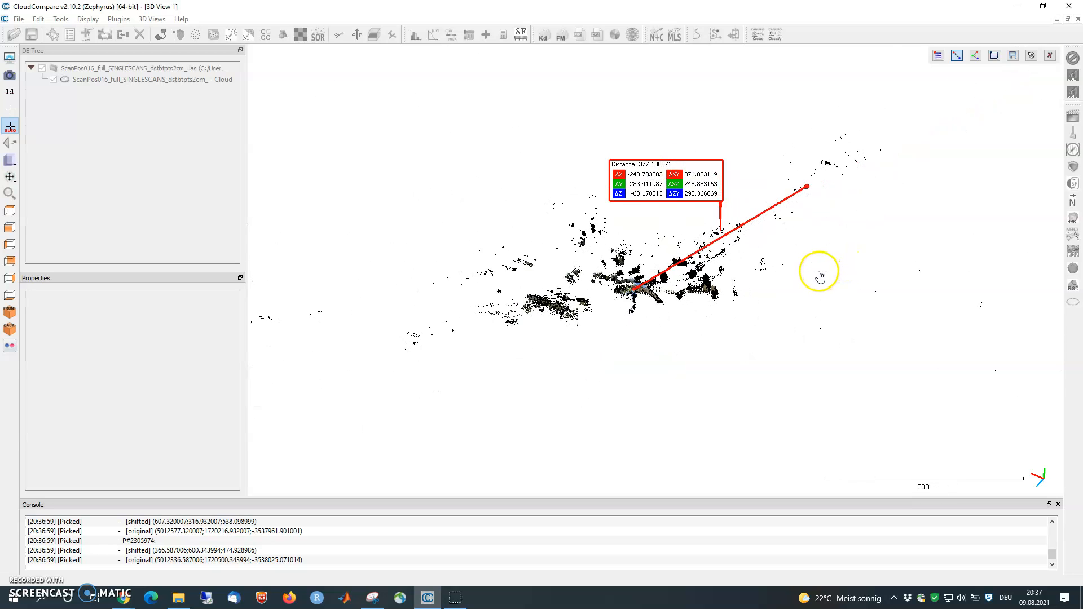
pyautogui.scroll(2, 790, 242)
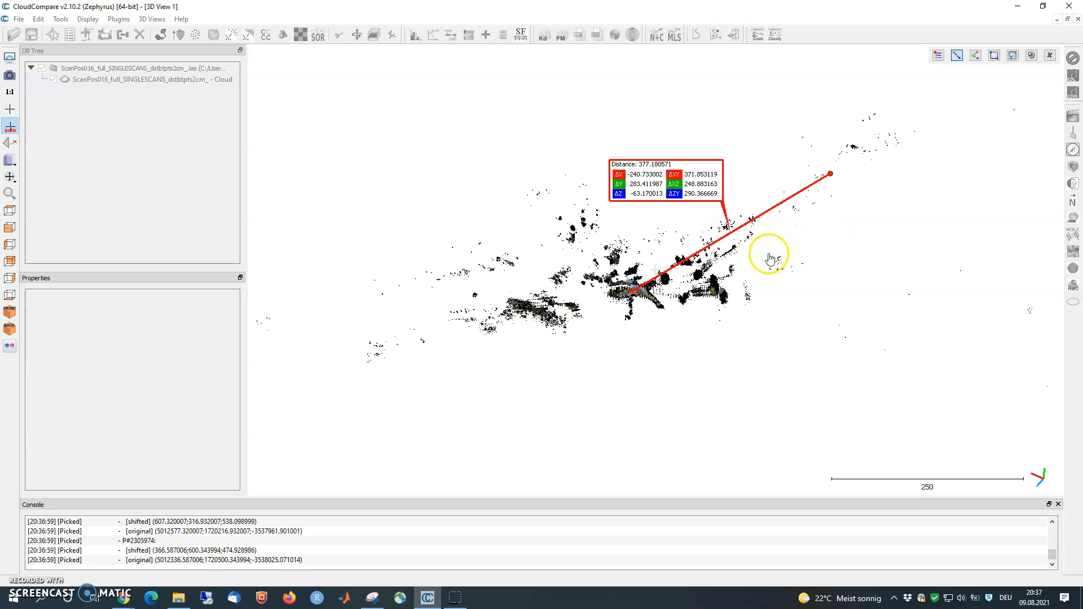
pyautogui.scroll(3, 714, 288)
pyautogui.scroll(2, 704, 292)
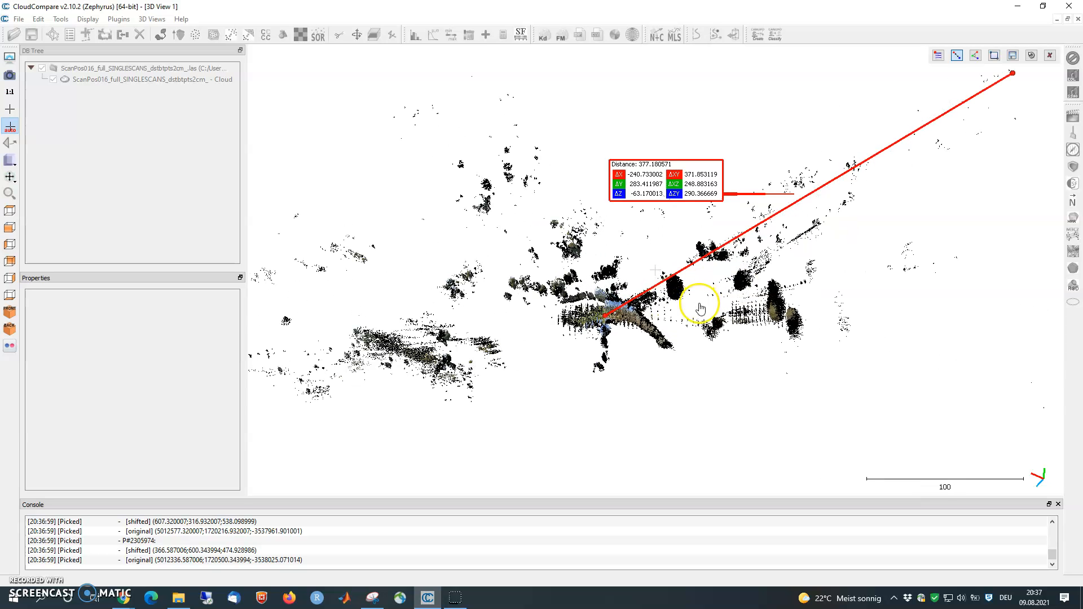
pyautogui.moveTo(732, 328); pyautogui.dragTo(705, 359)
pyautogui.moveTo(753, 334); pyautogui.dragTo(771, 336)
pyautogui.moveTo(855, 288); pyautogui.dragTo(852, 332)
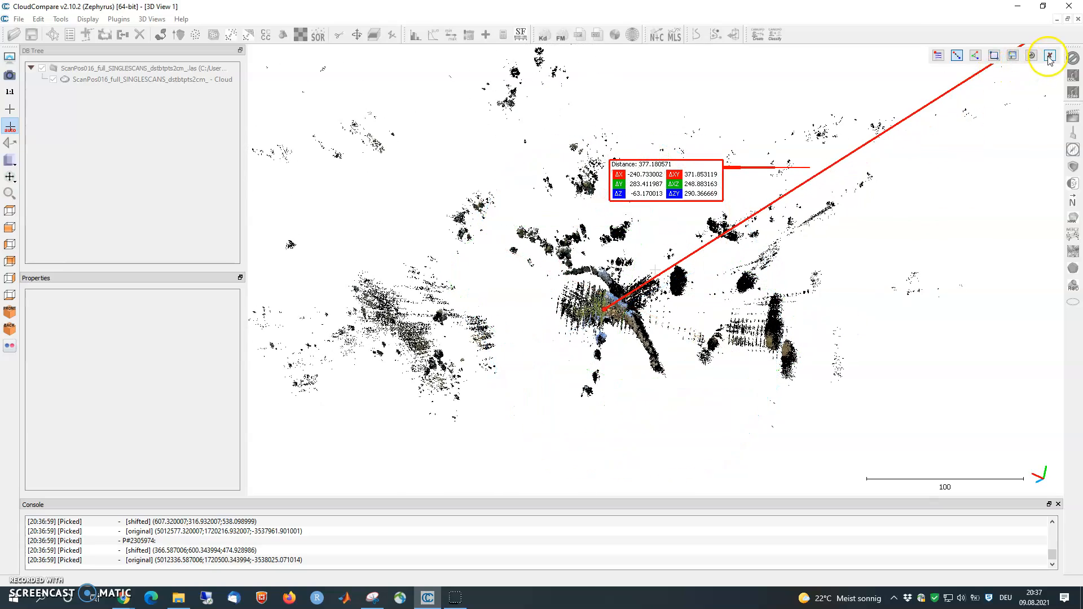
# Step: Measure the length of the bluish tree row beside the scanner position from one end to the other
pyautogui.moveTo(726, 241); pyautogui.dragTo(635, 330)
pyautogui.scroll(11, 632, 335)
pyautogui.moveTo(577, 466); pyautogui.dragTo(801, 382, button='right')
pyautogui.moveTo(781, 381); pyautogui.dragTo(882, 356)
pyautogui.moveTo(648, 357); pyautogui.dragTo(813, 326)
pyautogui.scroll(7, 814, 327)
pyautogui.moveTo(863, 377); pyautogui.dragTo(610, 287, button='right')
pyautogui.scroll(7, 609, 287)
pyautogui.moveTo(582, 373); pyautogui.dragTo(699, 412, button='right')
pyautogui.scroll(4, 698, 413)
pyautogui.moveTo(698, 414); pyautogui.dragTo(578, 453)
pyautogui.moveTo(512, 298); pyautogui.dragTo(772, 387)
pyautogui.click(467, 250)
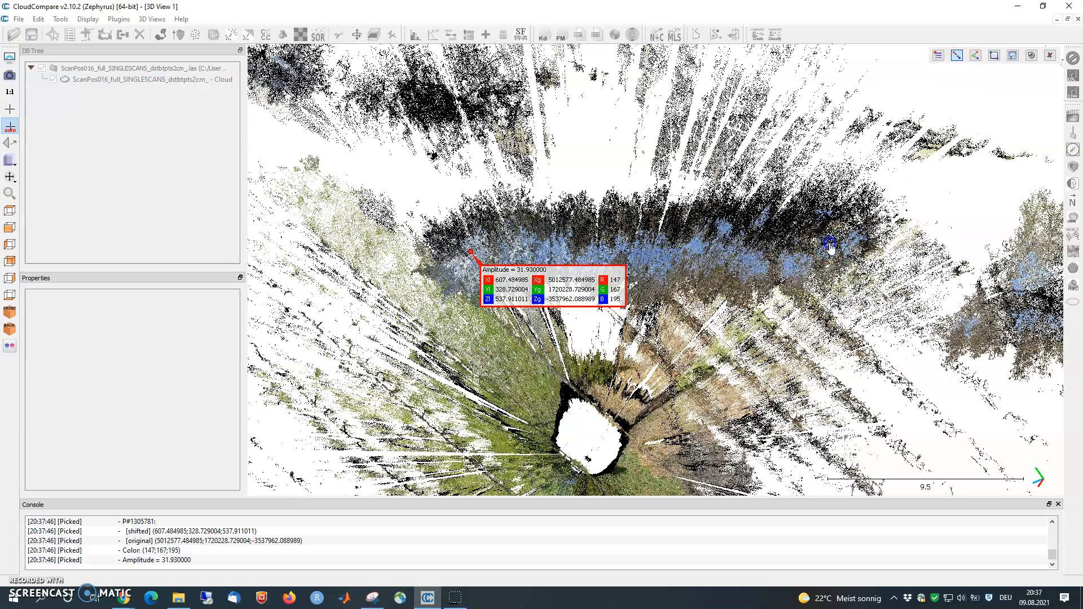
pyautogui.moveTo(718, 384); pyautogui.dragTo(645, 418)
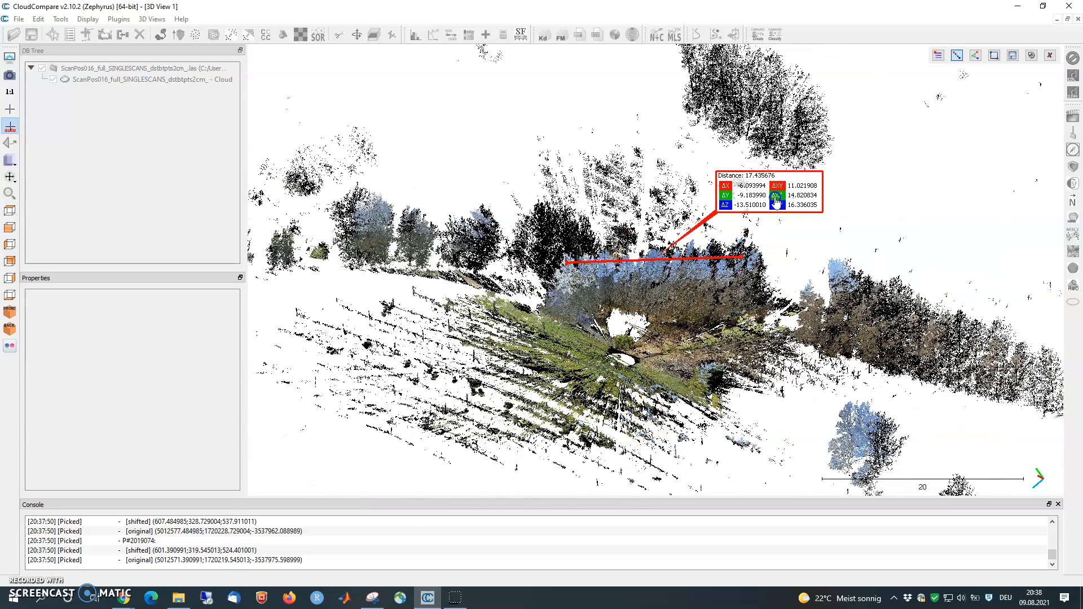
# Step: Leave the point picking tool after viewing the measured tree row, widen the properties area slightly and select the scan in the DB tree
pyautogui.moveTo(642, 361); pyautogui.dragTo(647, 394)
pyautogui.scroll(5, 647, 328)
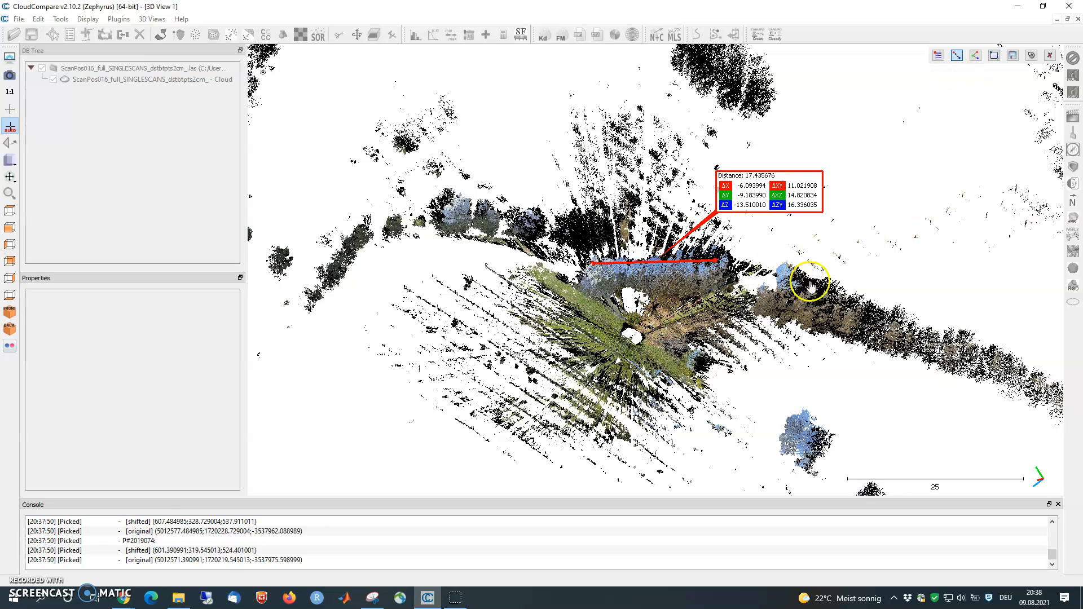
pyautogui.click(1050, 55)
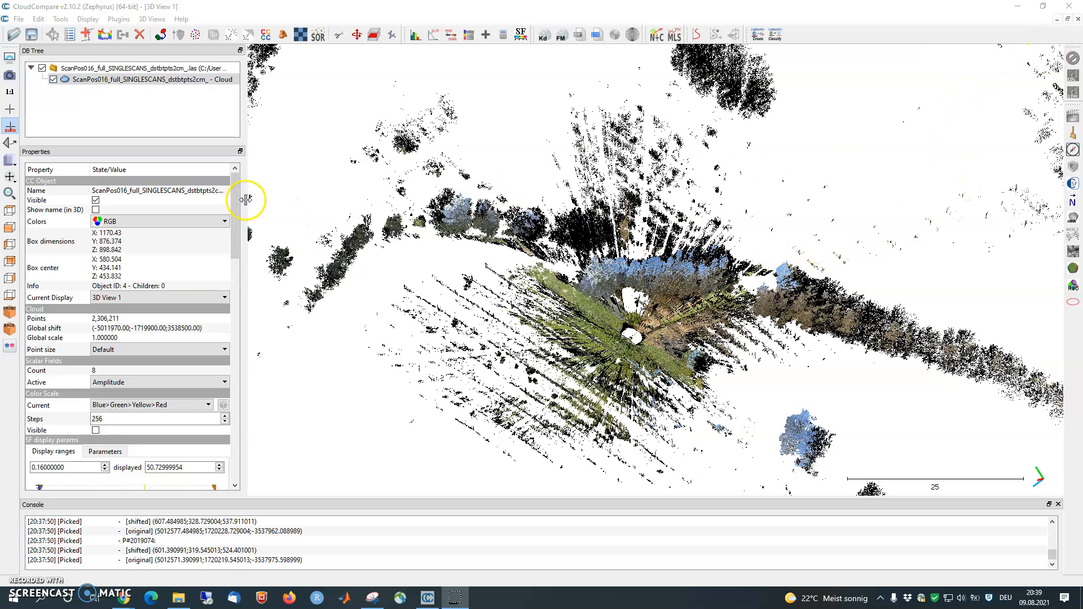
pyautogui.moveTo(248, 200); pyautogui.dragTo(251, 199)
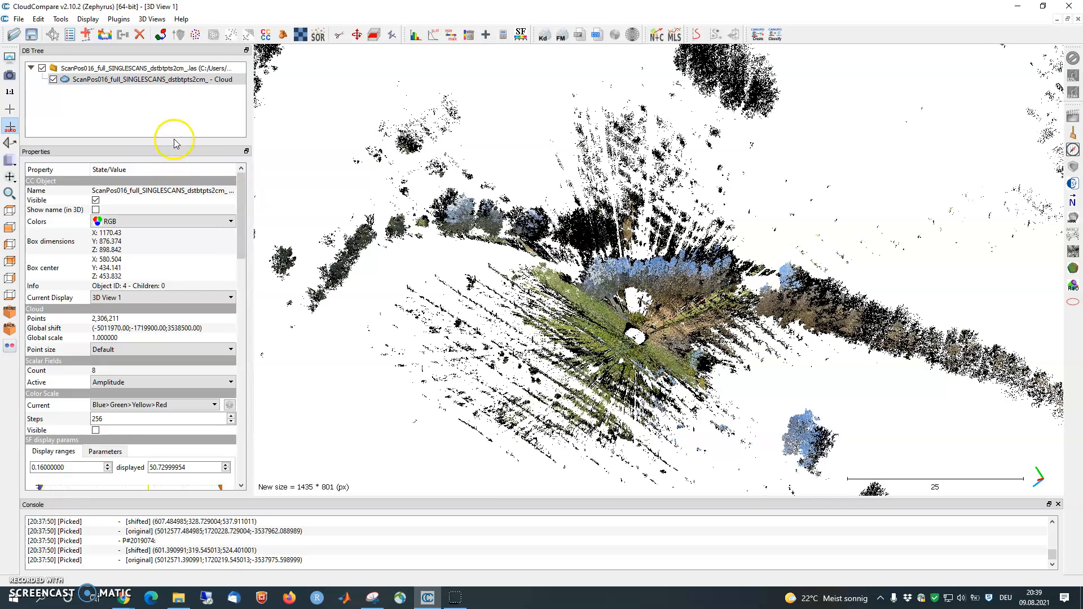
pyautogui.click(138, 80)
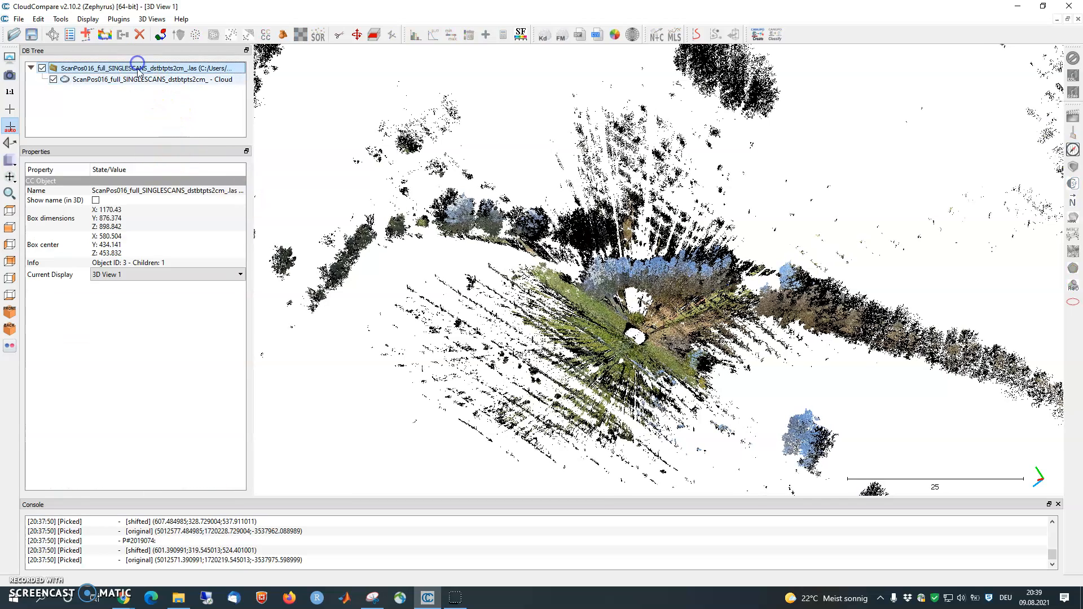
# Step: Examine the selected cloud and its bounding box at different scales and viewing angles
pyautogui.moveTo(582, 424); pyautogui.dragTo(436, 269)
pyautogui.scroll(2, 691, 295)
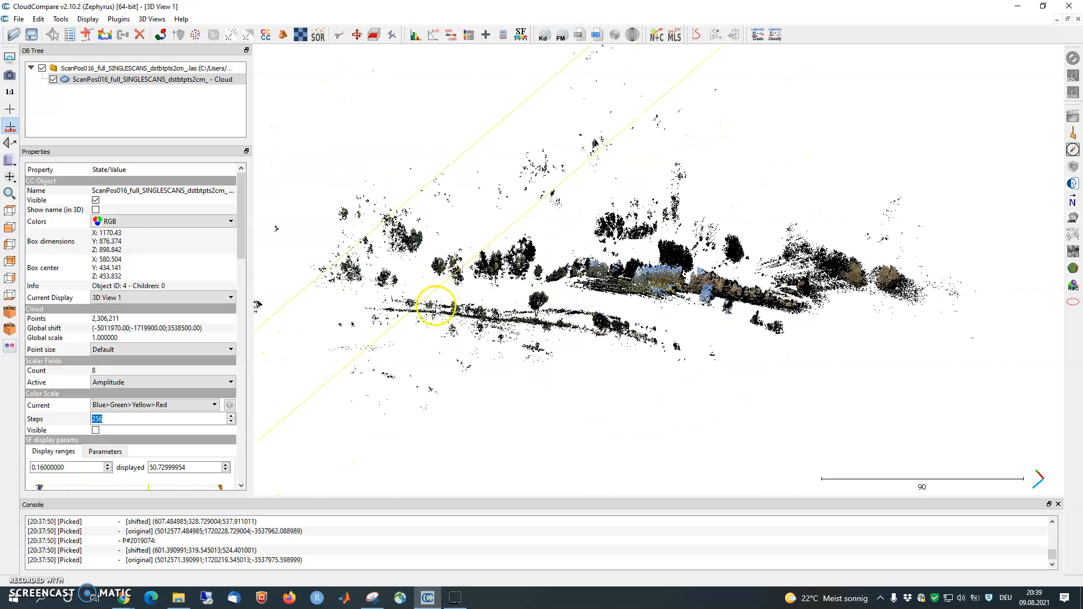
pyautogui.scroll(-5, 652, 298)
pyautogui.scroll(-3, 653, 299)
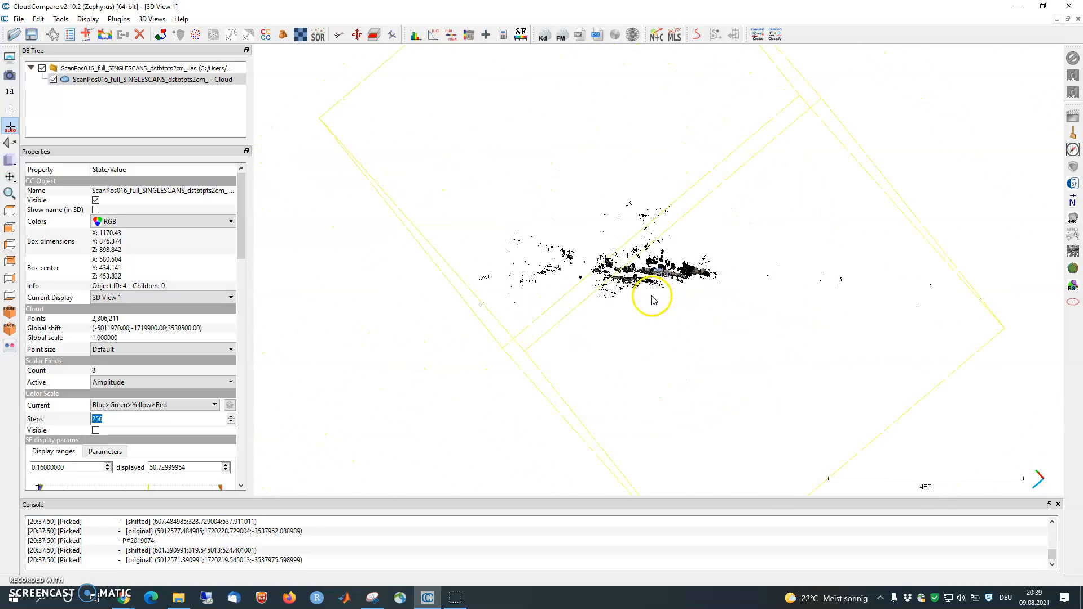
pyautogui.scroll(5, 651, 299)
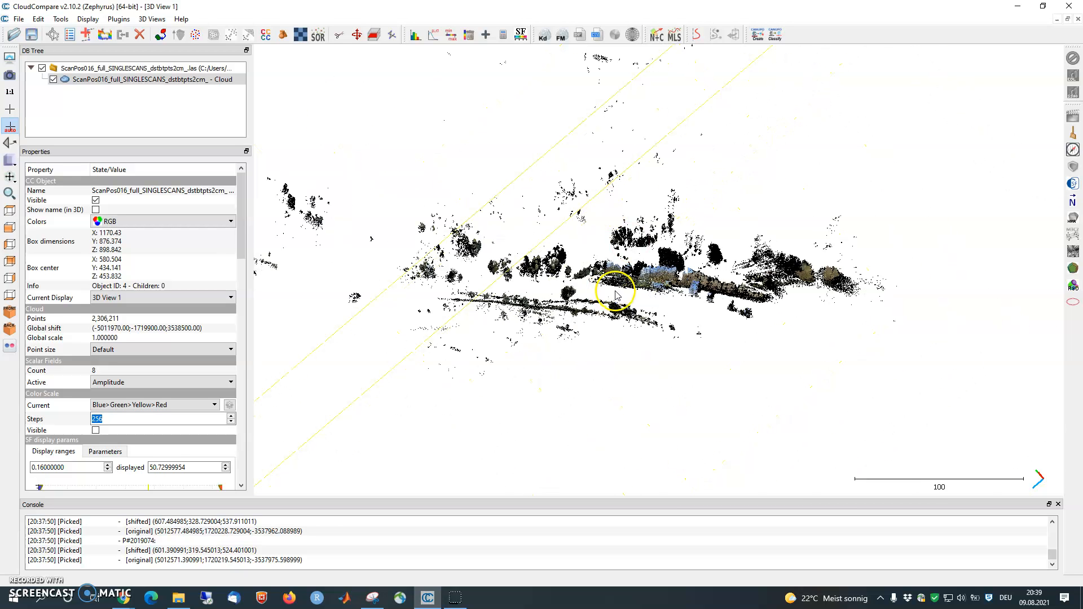
pyautogui.scroll(2, 612, 316)
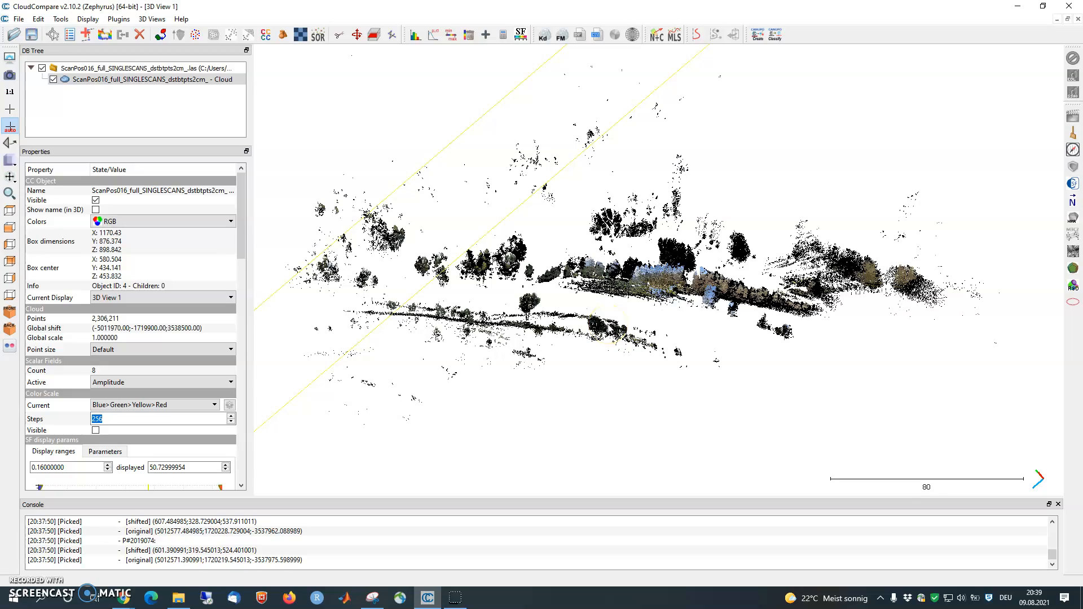
pyautogui.scroll(2, 608, 316)
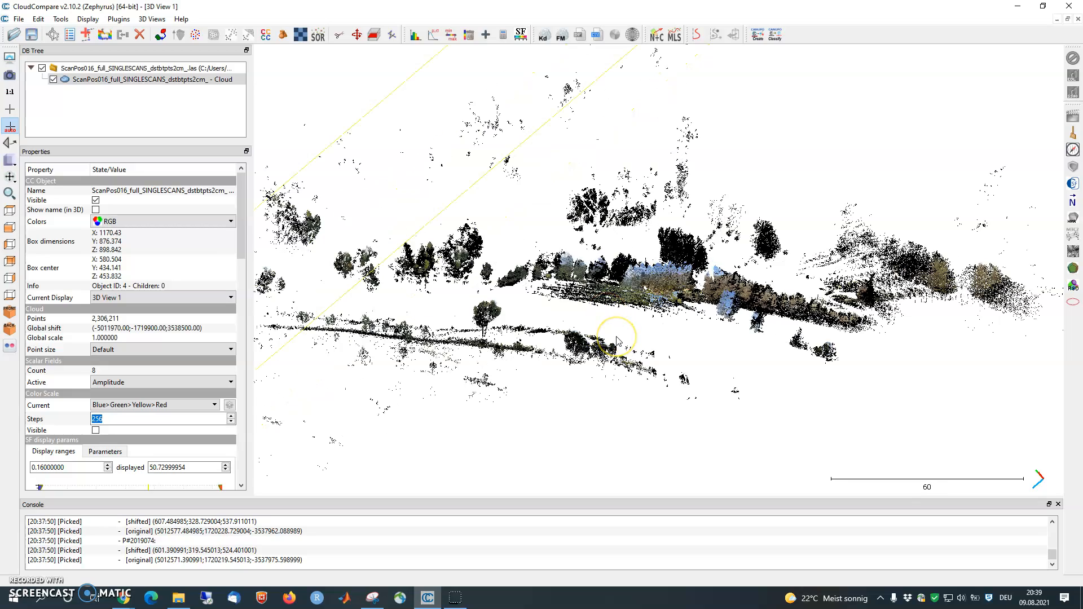
pyautogui.moveTo(648, 340); pyautogui.dragTo(623, 343)
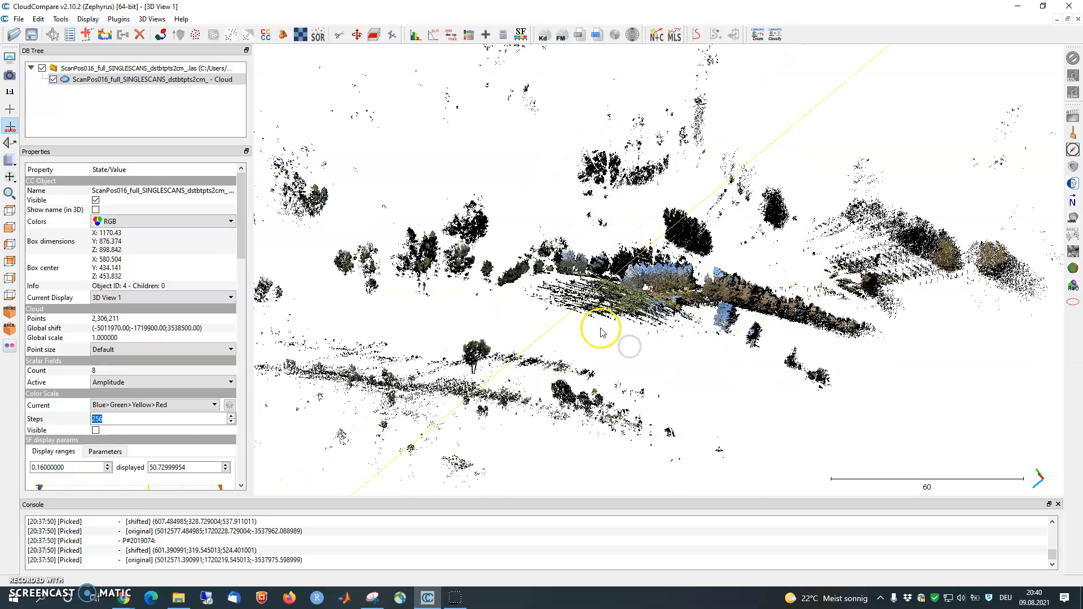
pyautogui.scroll(1, 605, 331)
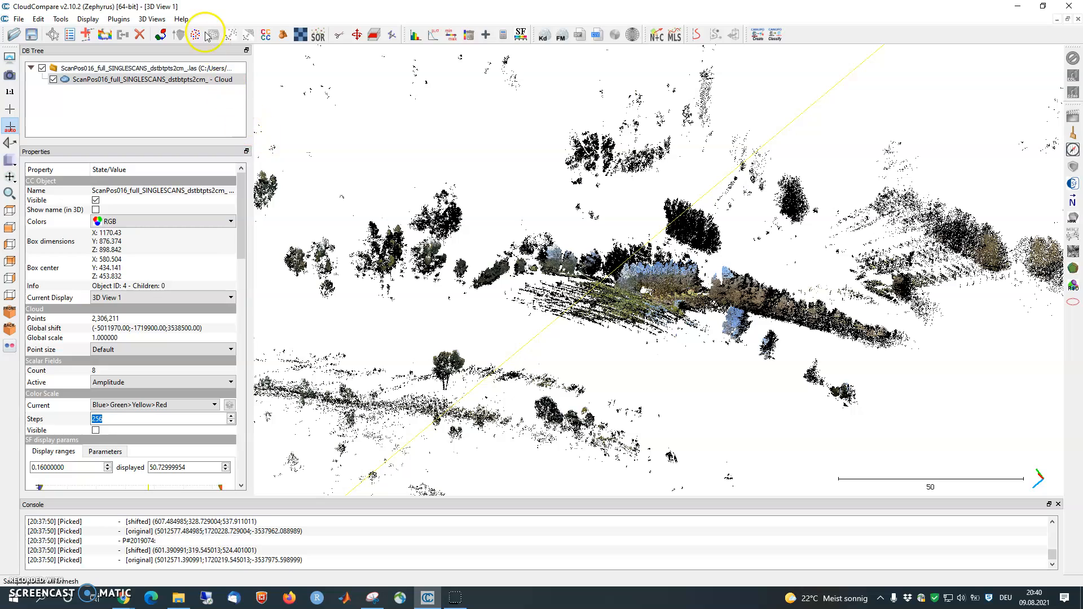
# Step: Select the point cloud in the DB tree and toggle its visibility off and on again
pyautogui.click(191, 22)
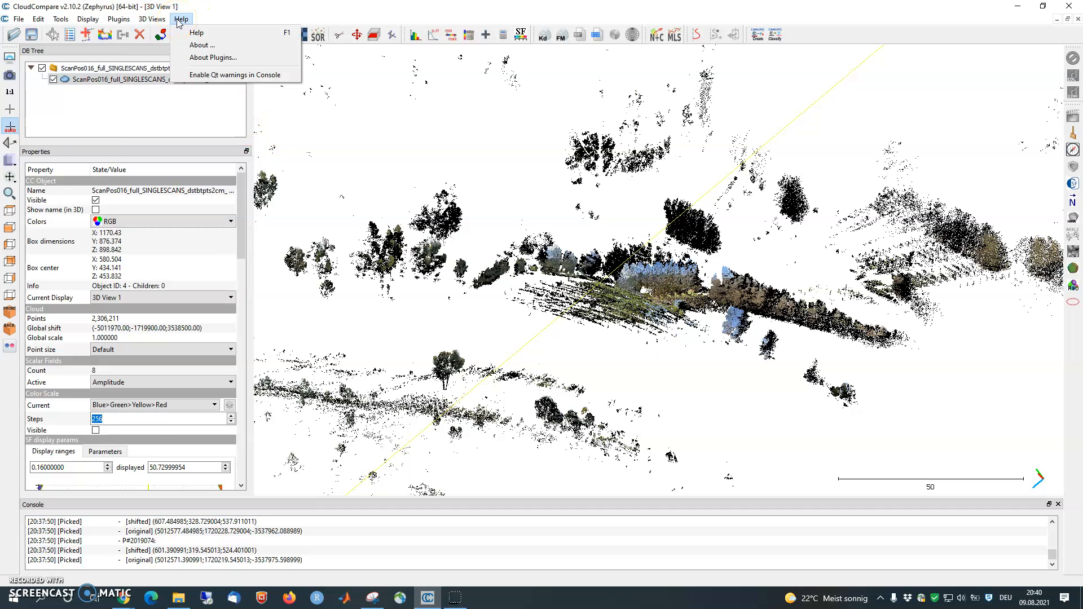
pyautogui.click(174, 116)
pyautogui.click(151, 79)
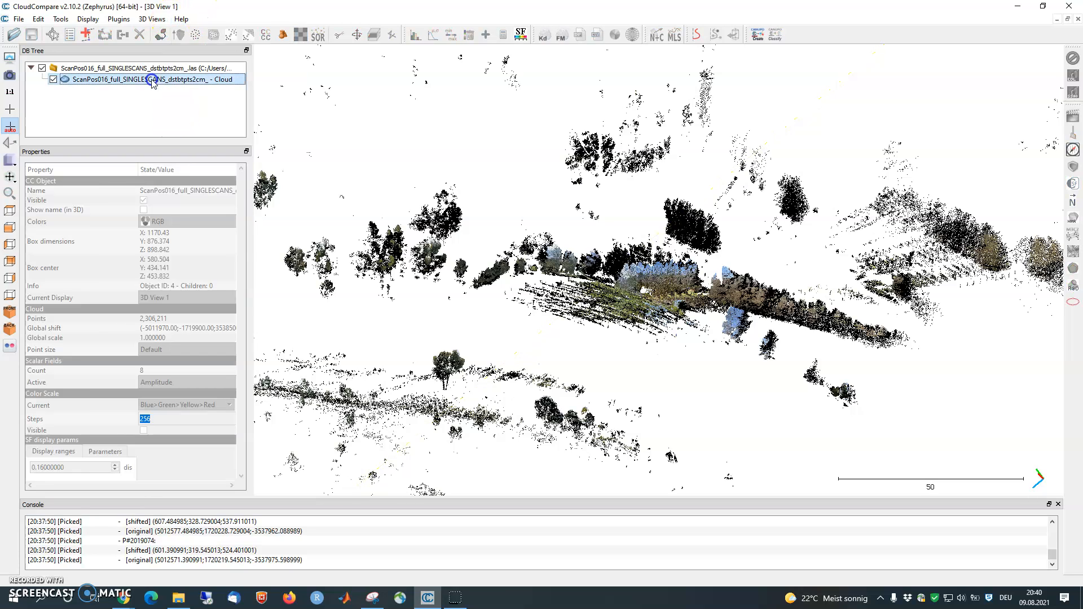
pyautogui.click(137, 145)
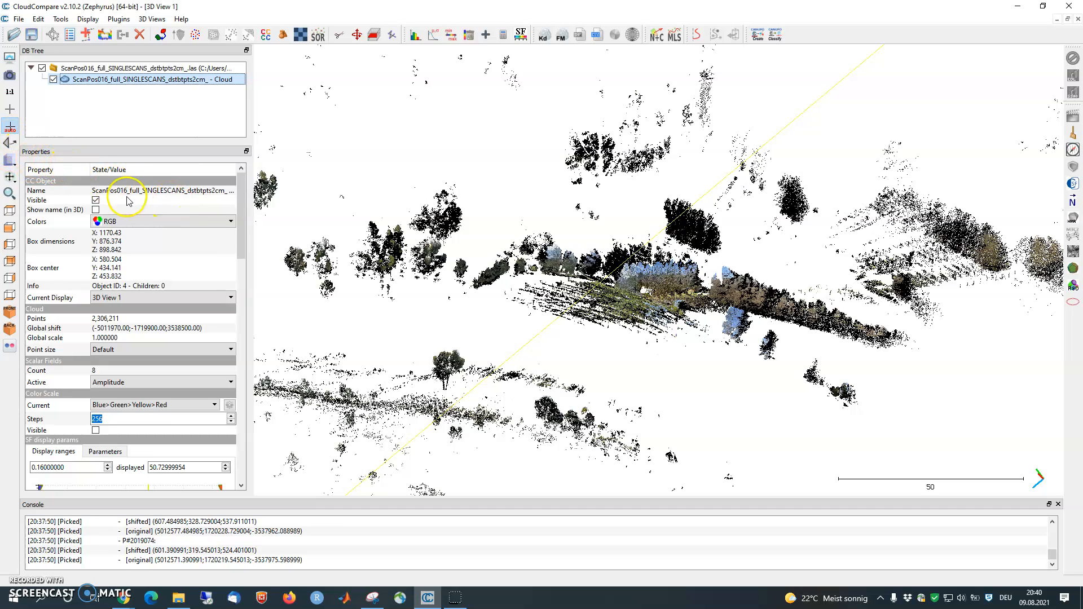
pyautogui.click(96, 201)
pyautogui.click(95, 200)
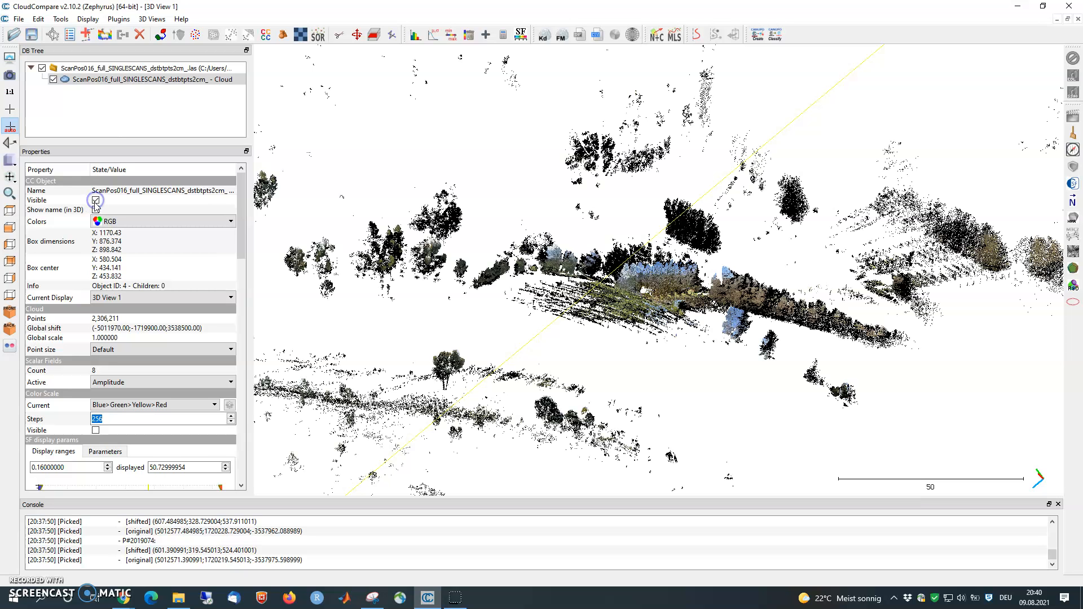
# Step: Show the cloud's name in the 3D view and hide it again
pyautogui.click(96, 209)
pyautogui.scroll(-5, 435, 322)
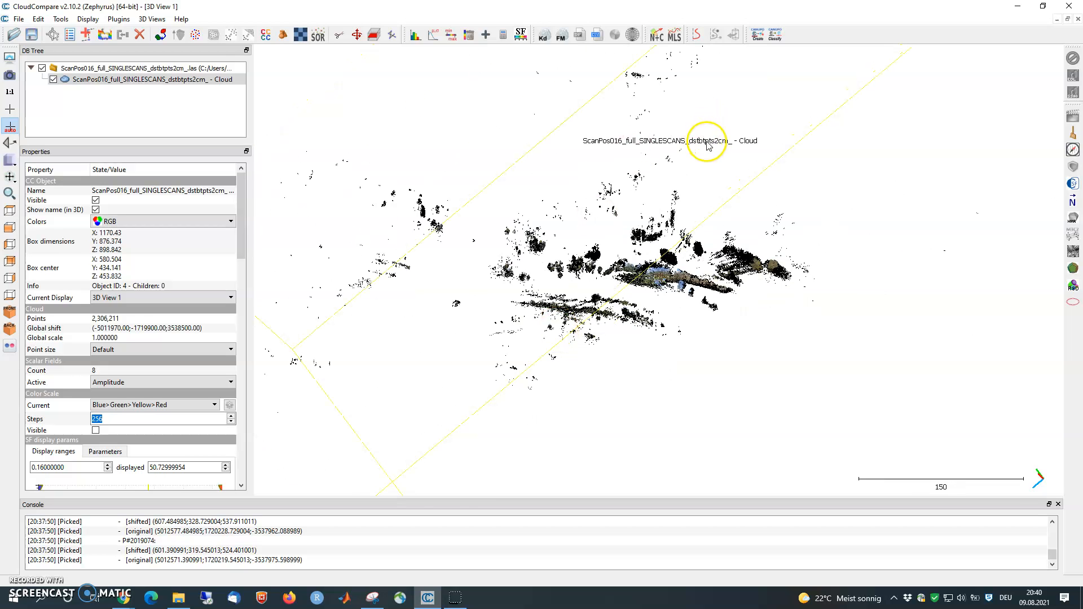
pyautogui.click(96, 210)
pyautogui.scroll(4, 524, 300)
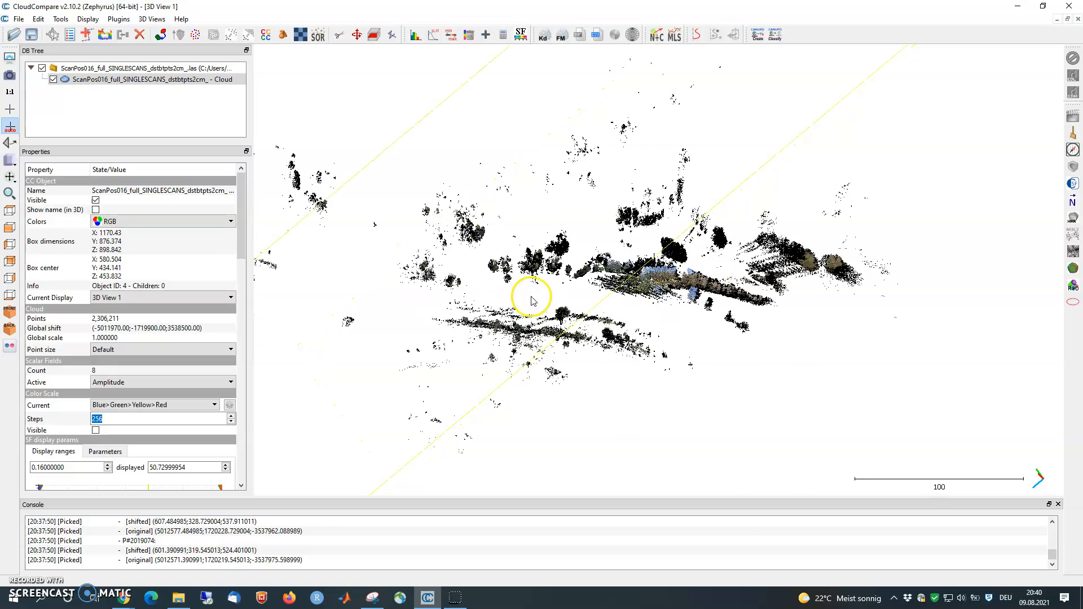
# Step: Set the cloud's colors to None and view the uncoloured points close up around the scanner position
pyautogui.scroll(5, 662, 328)
pyautogui.moveTo(659, 324); pyautogui.dragTo(523, 351)
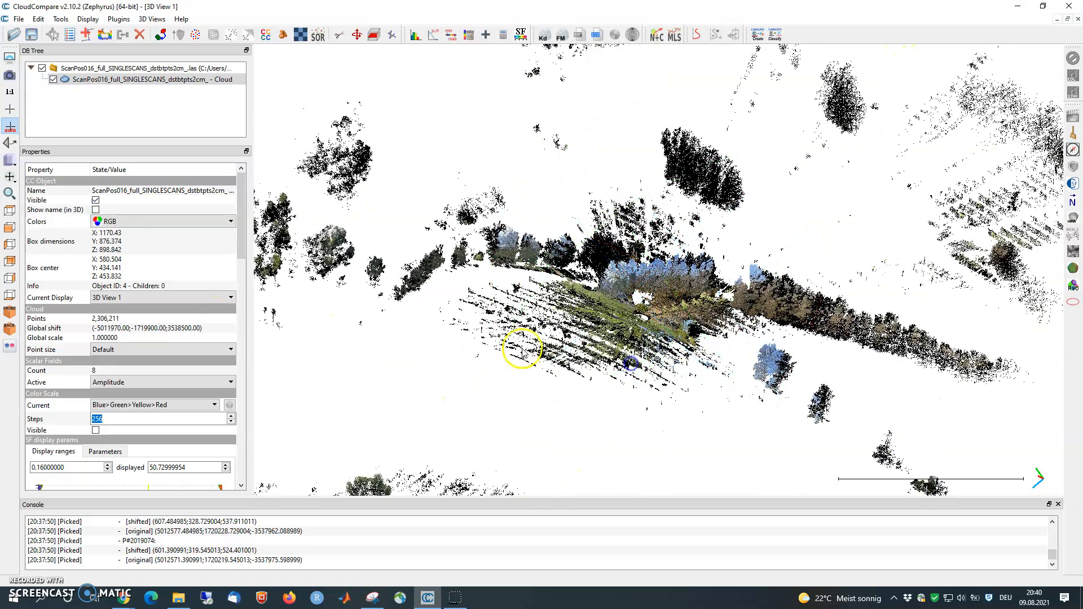
pyautogui.click(152, 225)
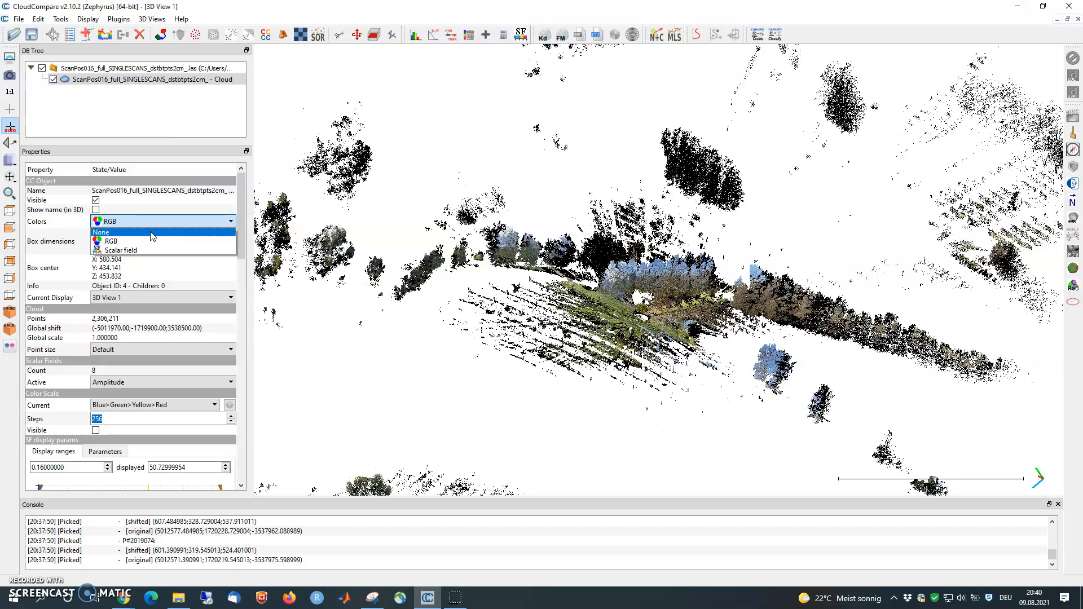
pyautogui.click(152, 232)
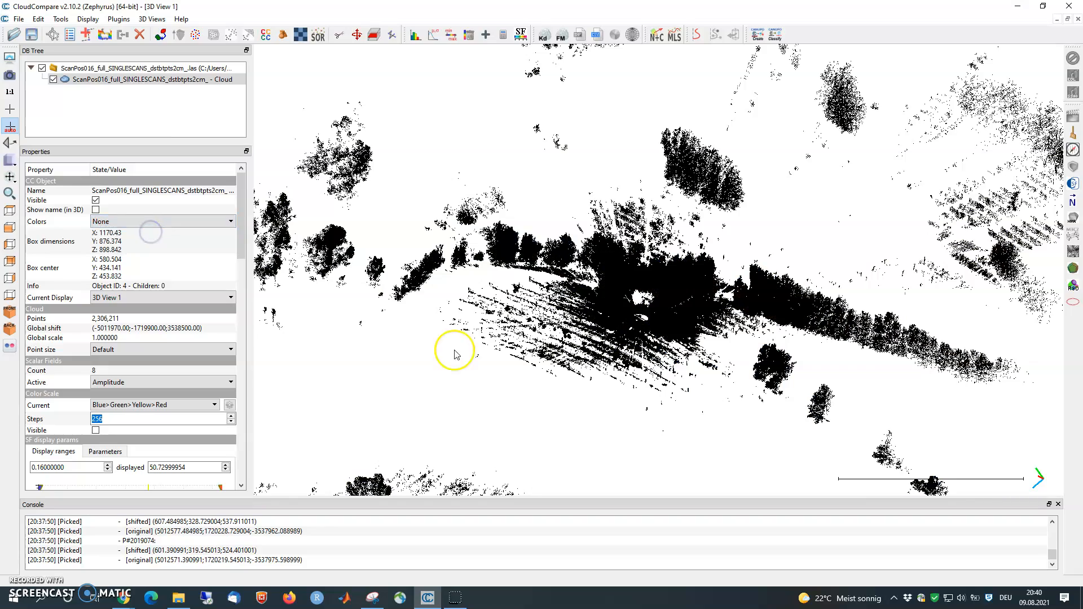
pyautogui.moveTo(698, 362); pyautogui.dragTo(661, 391)
pyautogui.moveTo(843, 415); pyautogui.dragTo(646, 394)
# Step: Set the cloud's colors to RGB and inspect the tree row and the ground around the scanner position
pyautogui.click(220, 222)
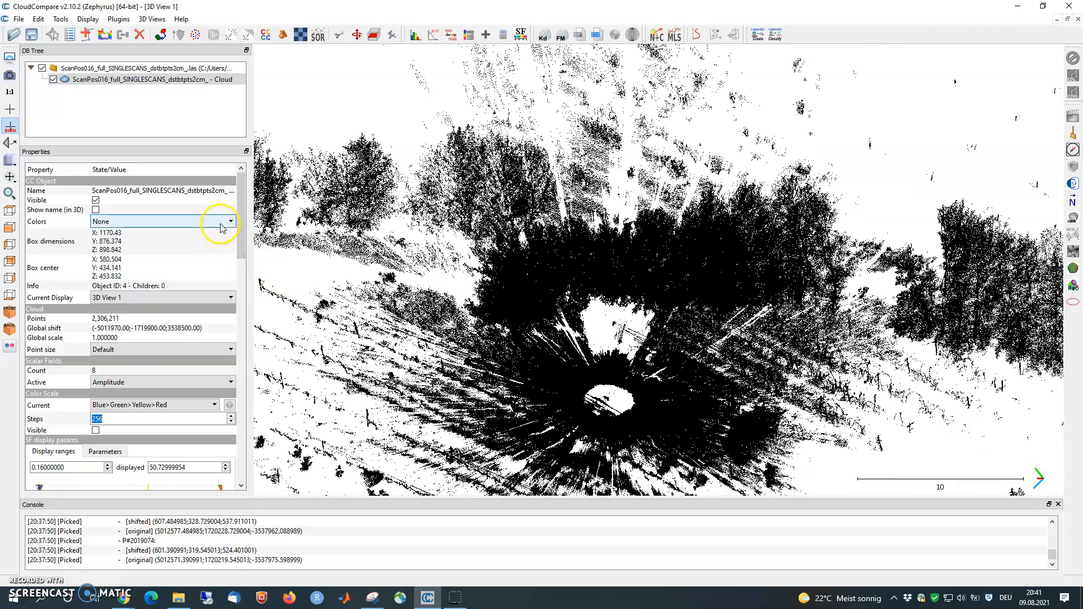
pyautogui.click(201, 241)
pyautogui.moveTo(713, 380); pyautogui.dragTo(600, 343)
pyautogui.scroll(-2, 639, 328)
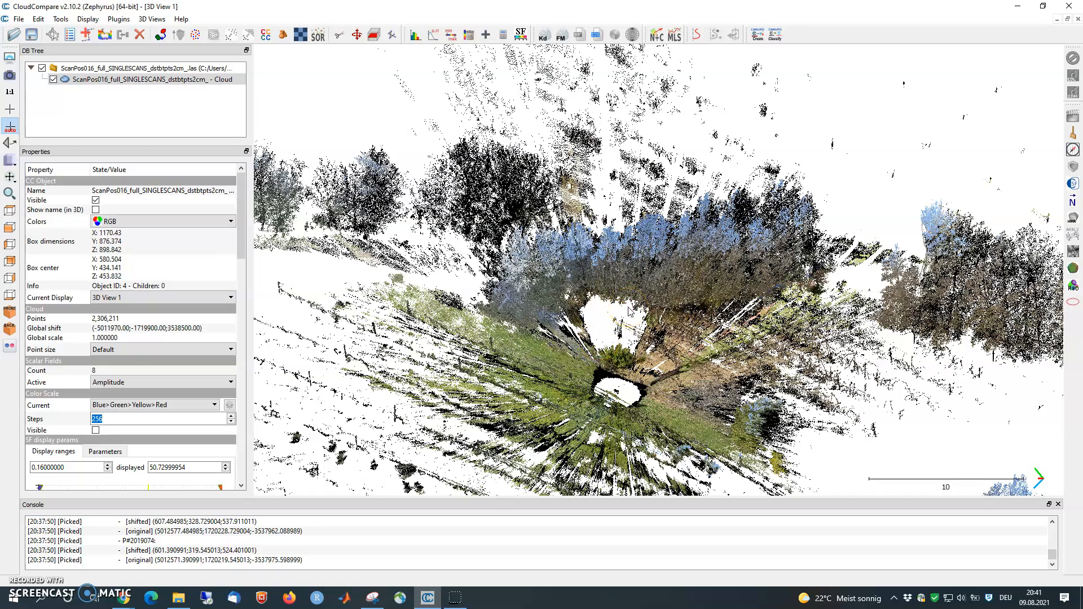
pyautogui.moveTo(623, 326); pyautogui.dragTo(553, 330)
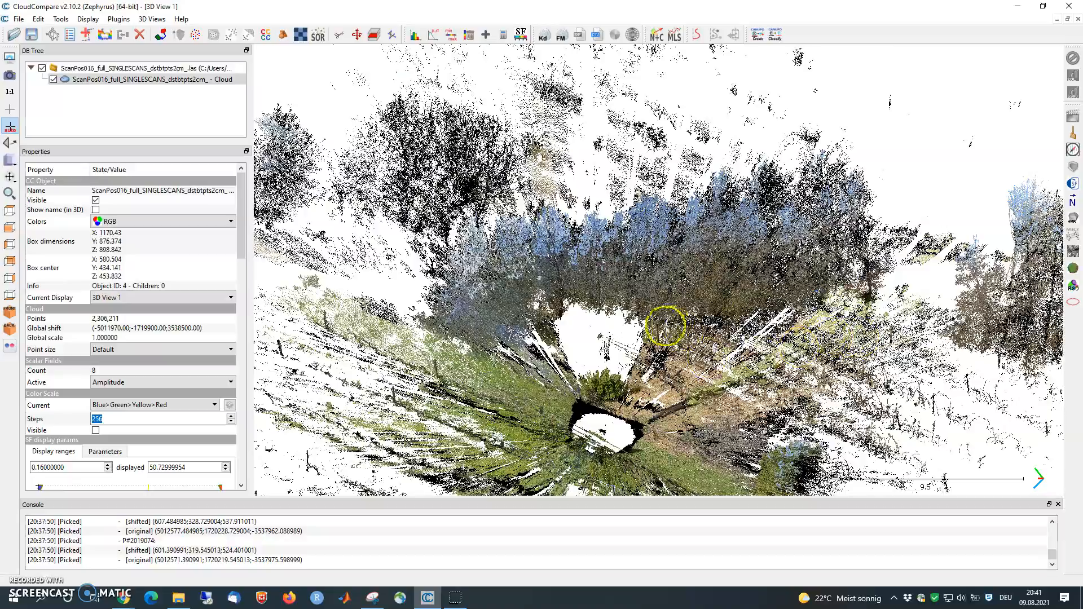
pyautogui.moveTo(602, 333); pyautogui.dragTo(489, 242)
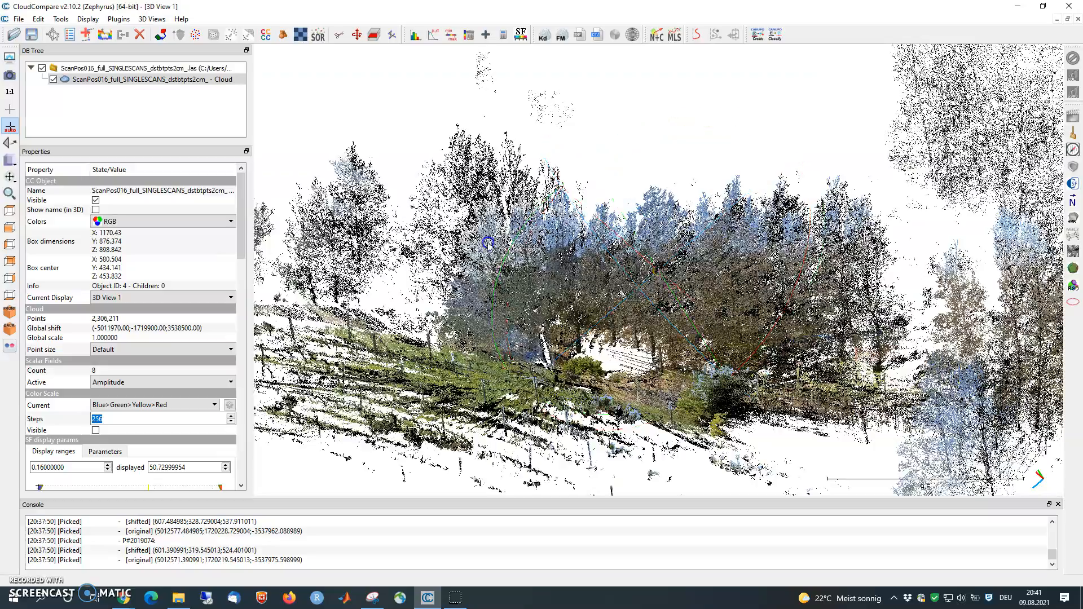
pyautogui.scroll(3, 568, 284)
pyautogui.scroll(-4, 568, 279)
pyautogui.moveTo(556, 312); pyautogui.dragTo(634, 373)
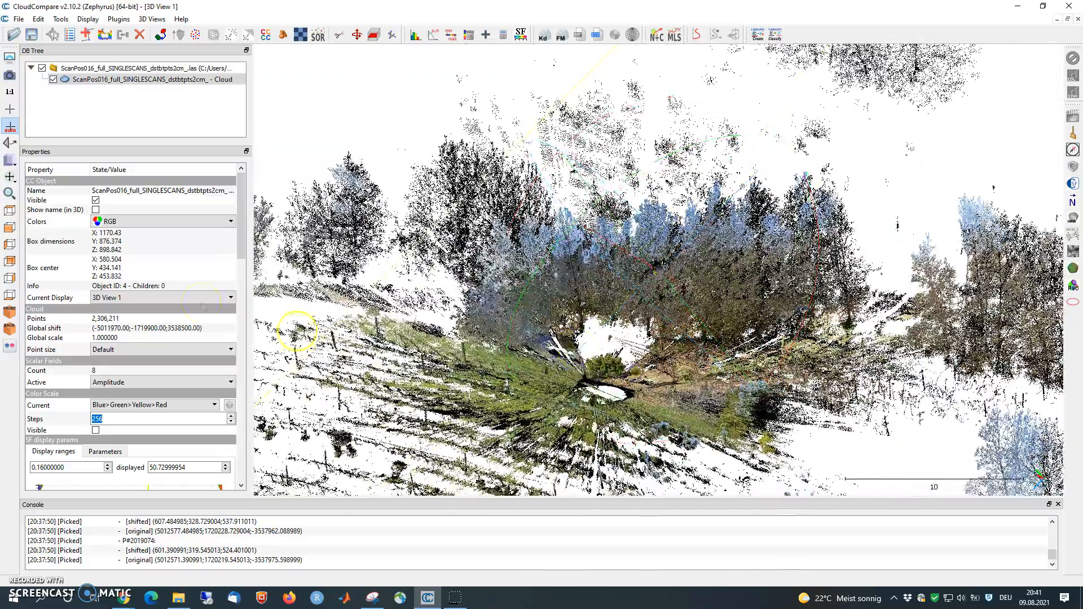
# Step: Color the cloud by scalar field and bring the area around the scanner position into view
pyautogui.click(182, 221)
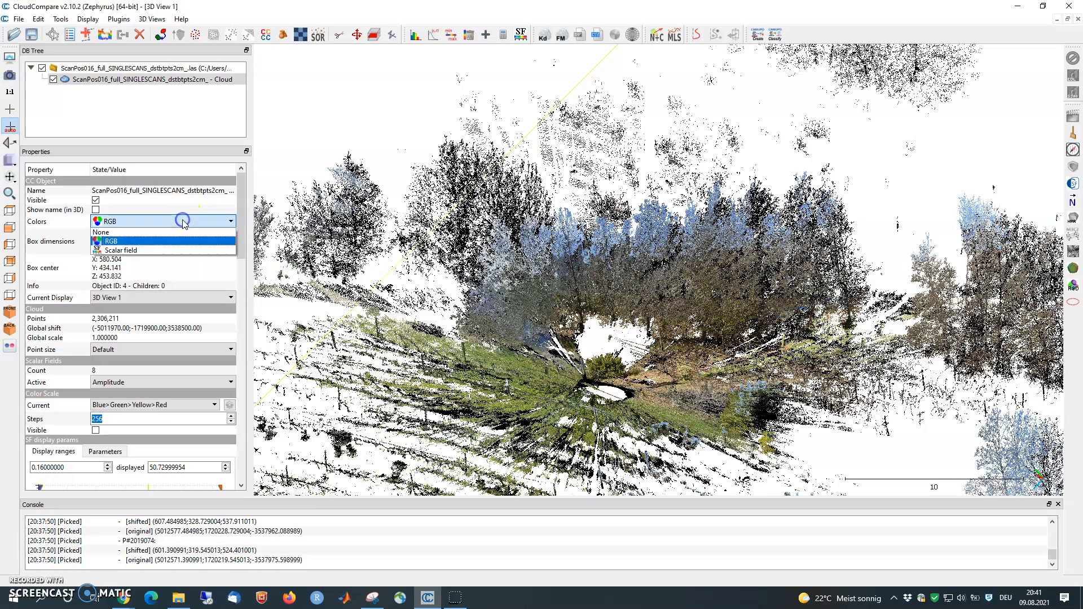
pyautogui.click(162, 249)
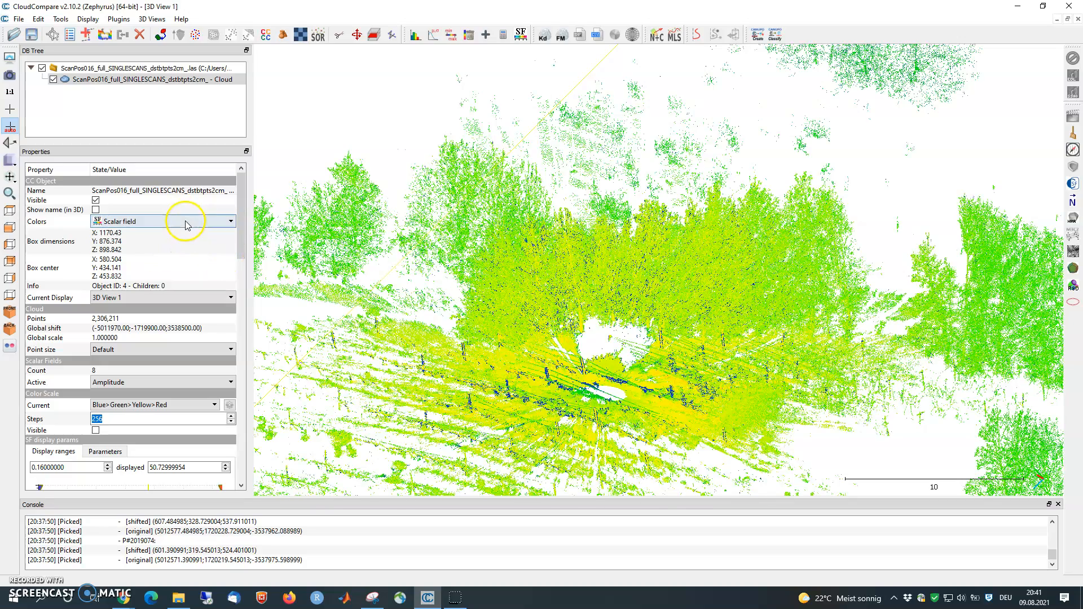
pyautogui.moveTo(598, 362); pyautogui.dragTo(661, 384)
pyautogui.scroll(-1, 660, 383)
pyautogui.moveTo(659, 403); pyautogui.dragTo(639, 343, button='right')
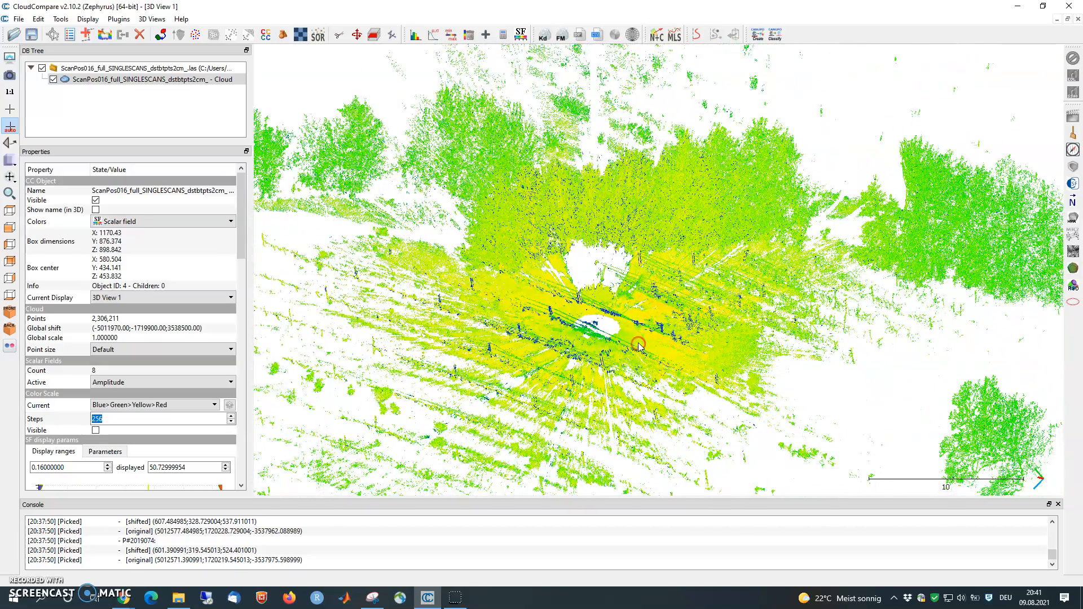
# Step: Look through the available scalar fields and make Reflectance the active one
pyautogui.click(241, 248)
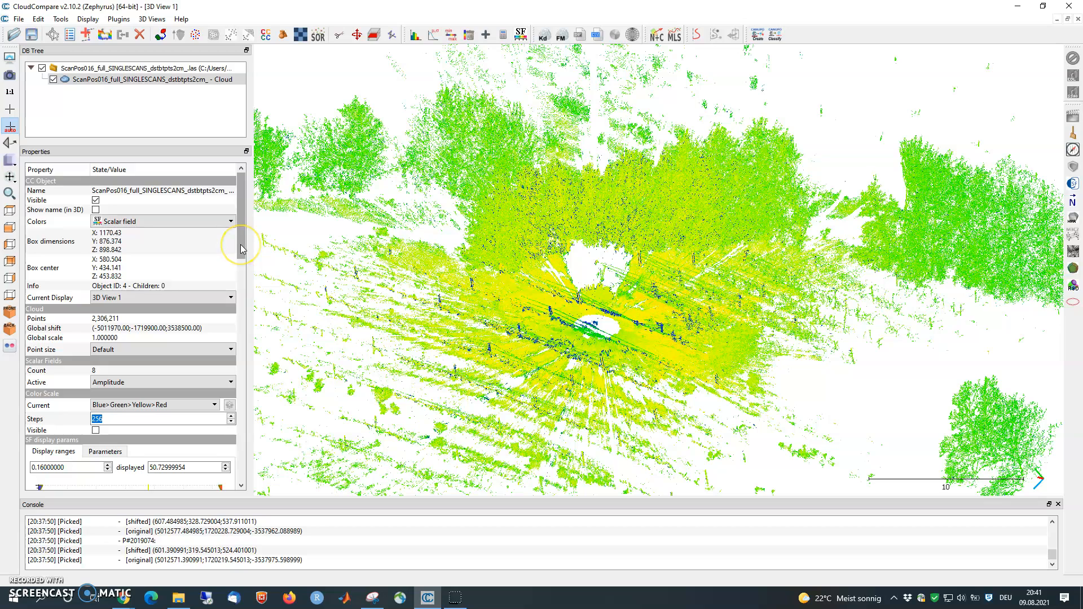
pyautogui.moveTo(241, 248); pyautogui.dragTo(239, 286)
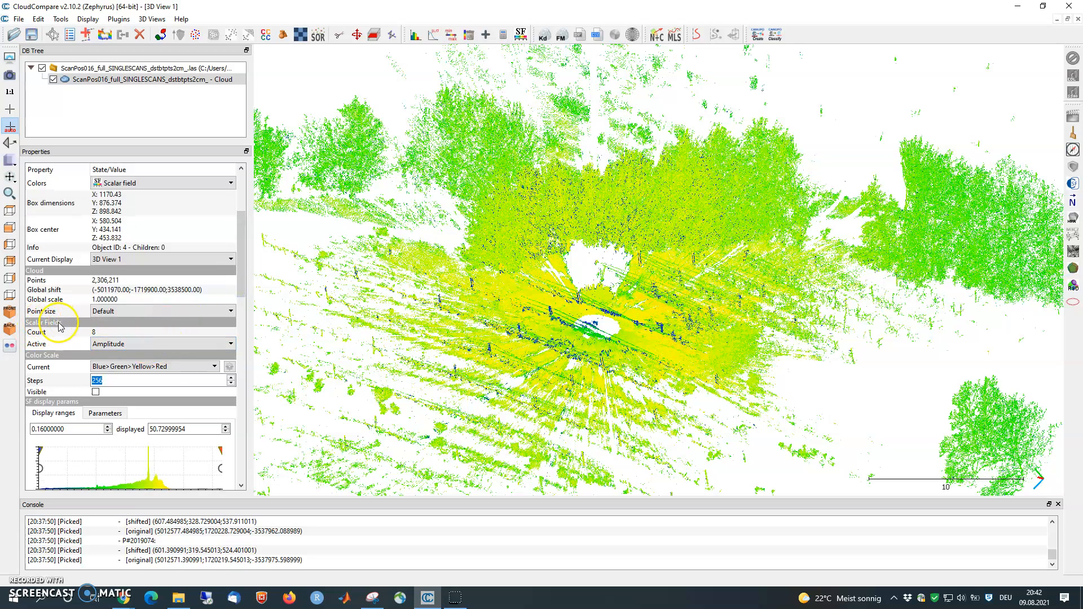
pyautogui.click(115, 345)
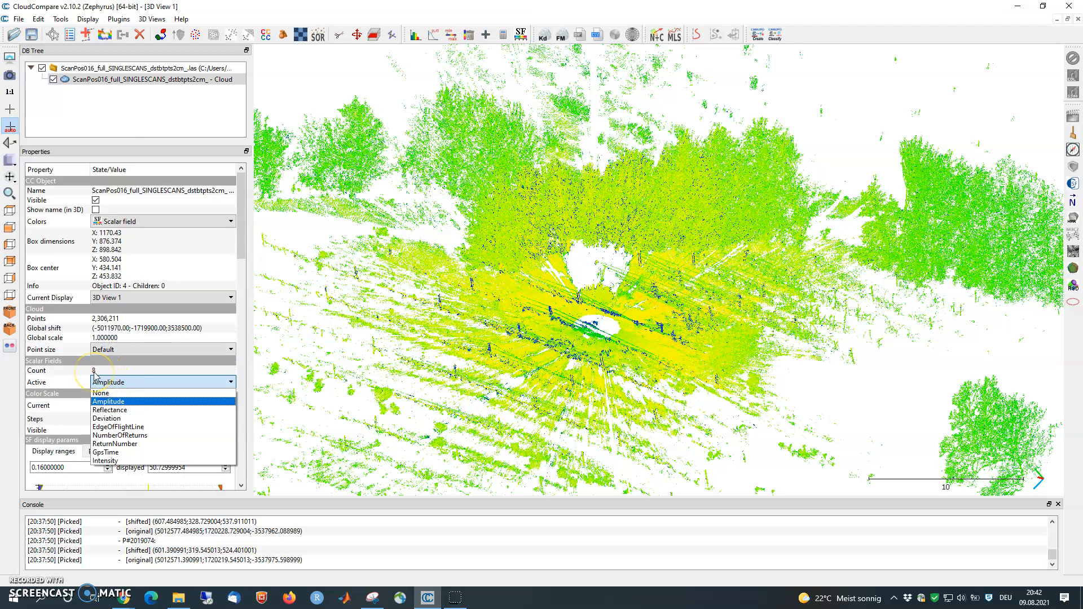
pyautogui.click(128, 383)
pyautogui.click(130, 384)
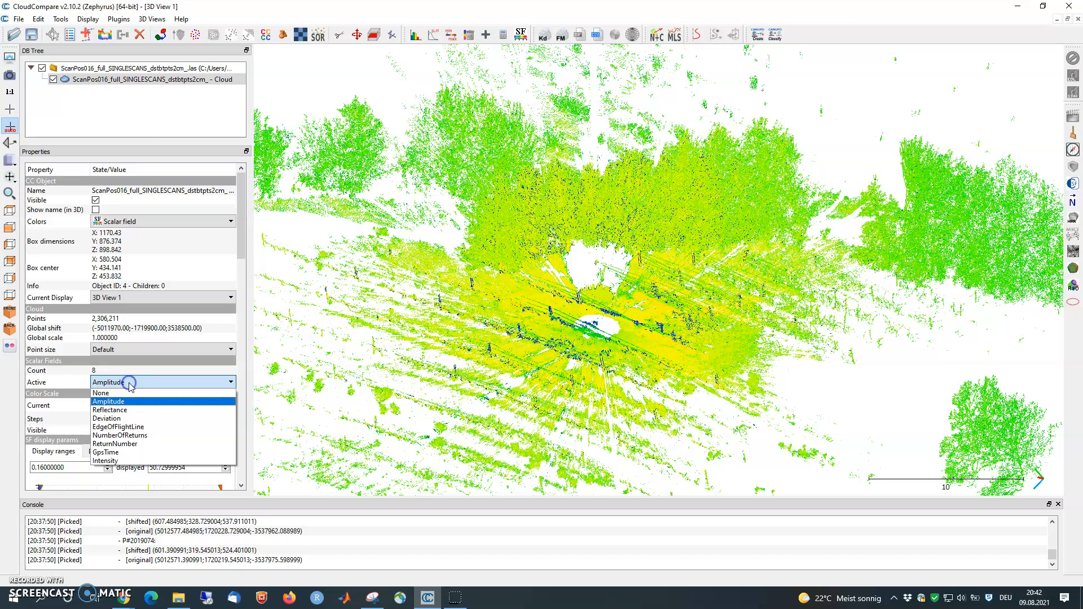
pyautogui.click(134, 410)
pyautogui.click(405, 395)
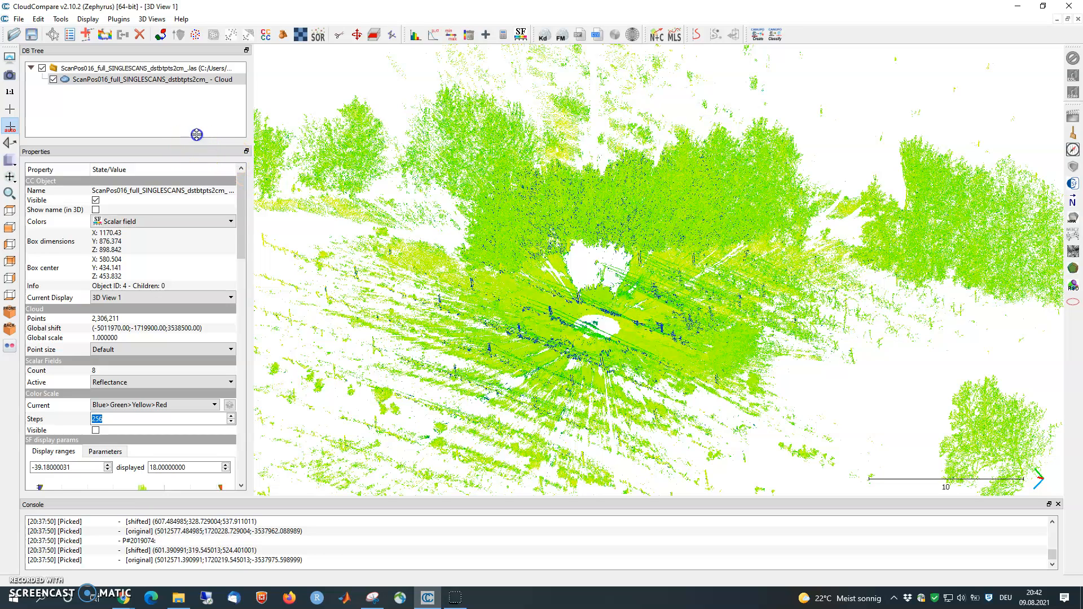
# Step: Examine the reflectance display range and histogram, and view the reflectance colouring of the trees and ground close up
pyautogui.moveTo(241, 198); pyautogui.dragTo(239, 297)
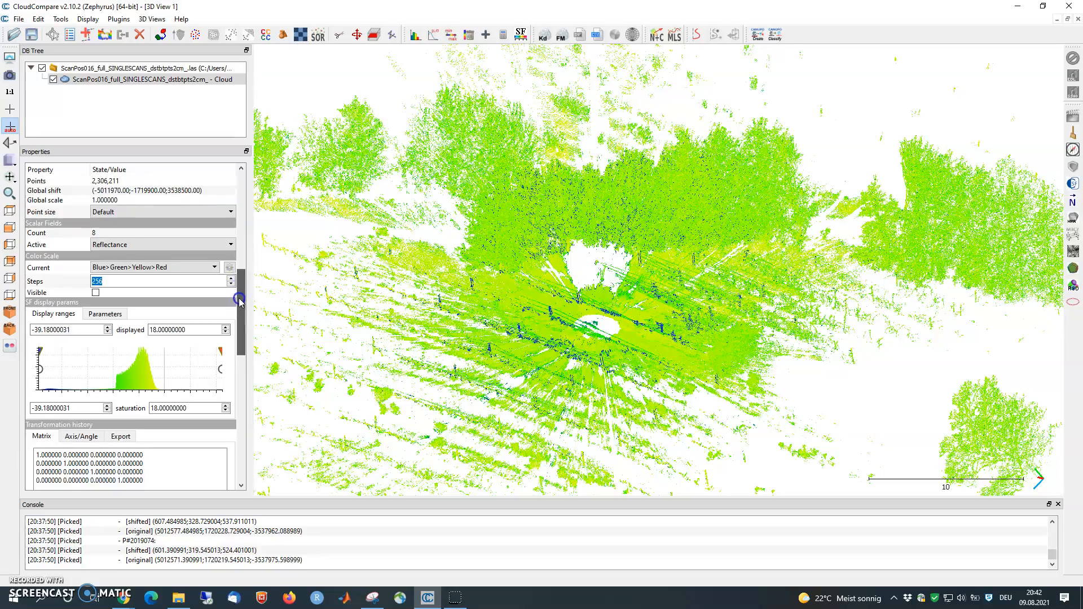
pyautogui.moveTo(560, 364); pyautogui.dragTo(615, 324)
pyautogui.scroll(8, 562, 334)
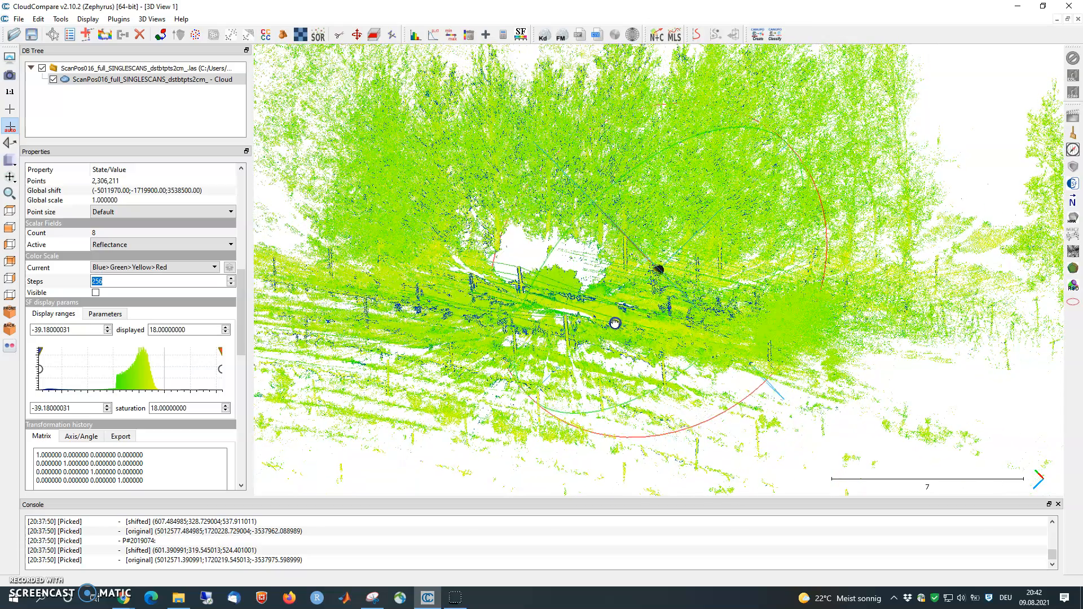
# Step: Try the Blue>White>Red color scale on the Reflectance field and return it to Blue>Green>Yellow>Red
pyautogui.click(39, 370)
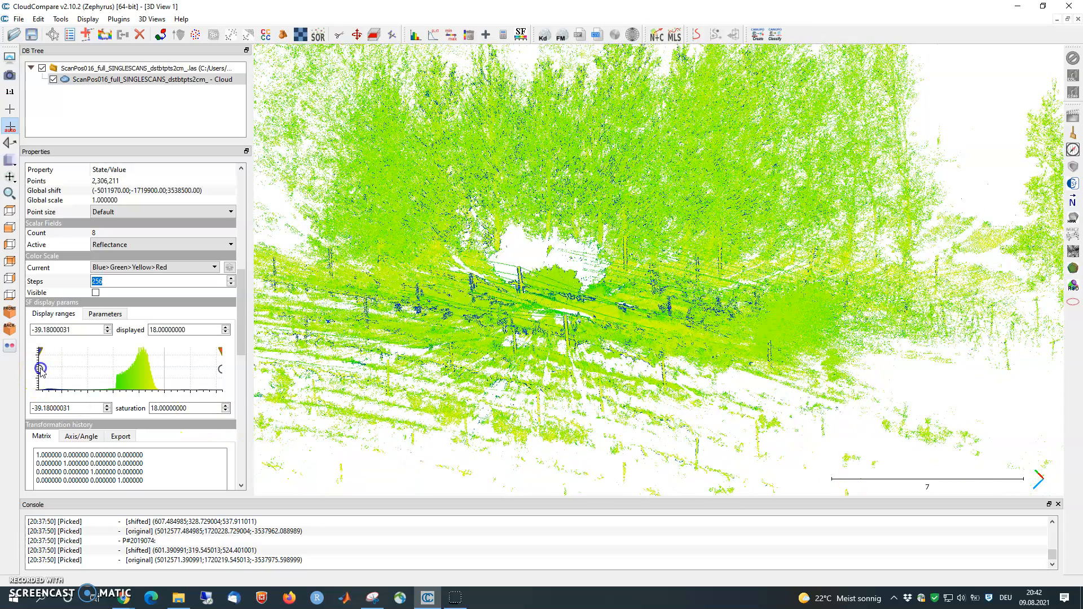
pyautogui.click(126, 317)
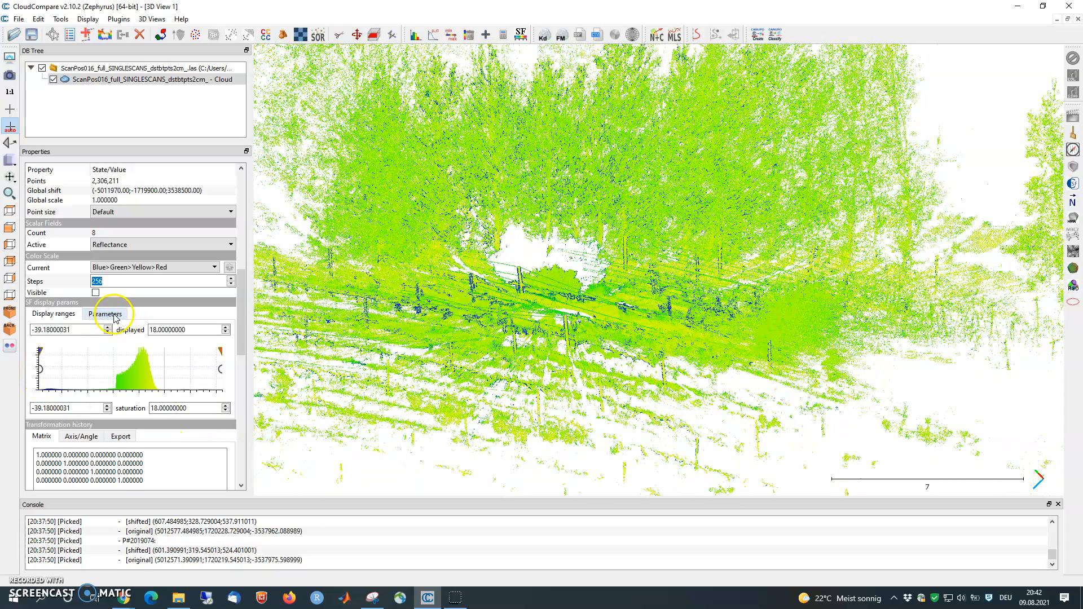
pyautogui.click(215, 268)
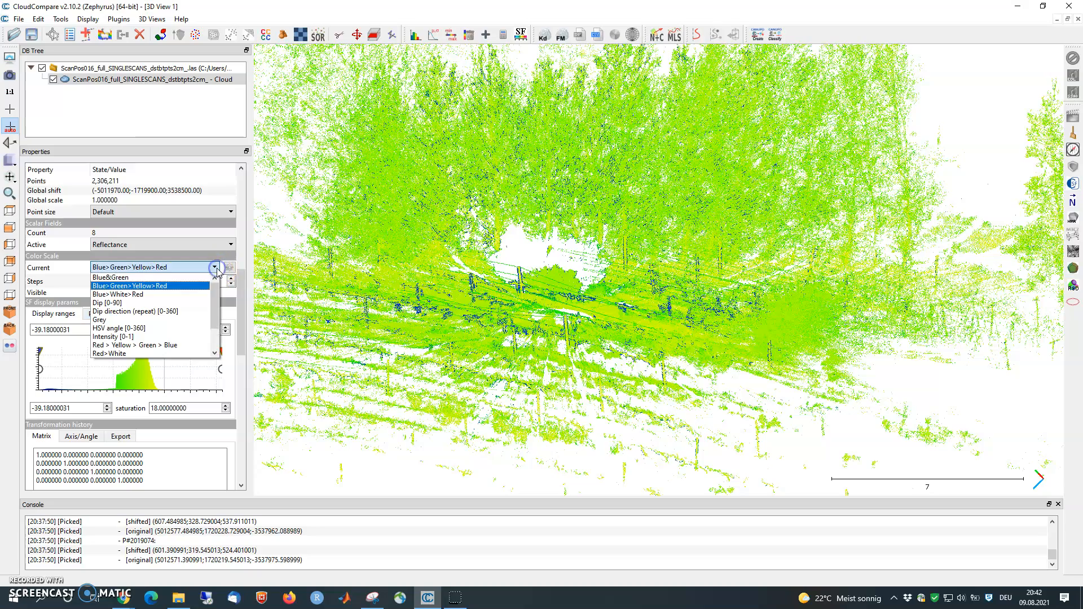
pyautogui.click(121, 295)
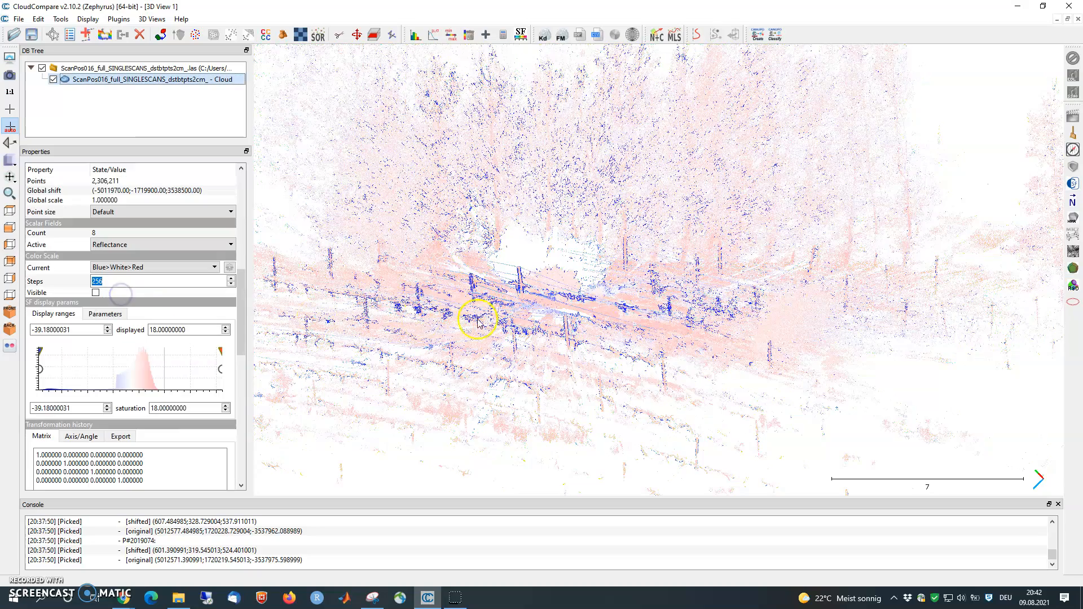
pyautogui.moveTo(569, 319); pyautogui.dragTo(585, 311)
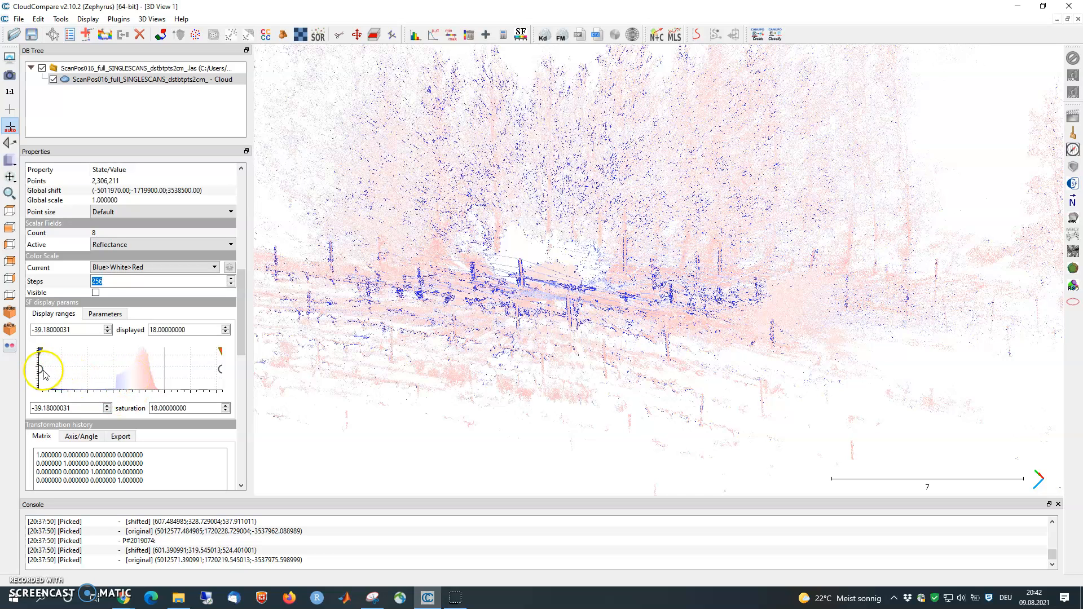
pyautogui.click(154, 269)
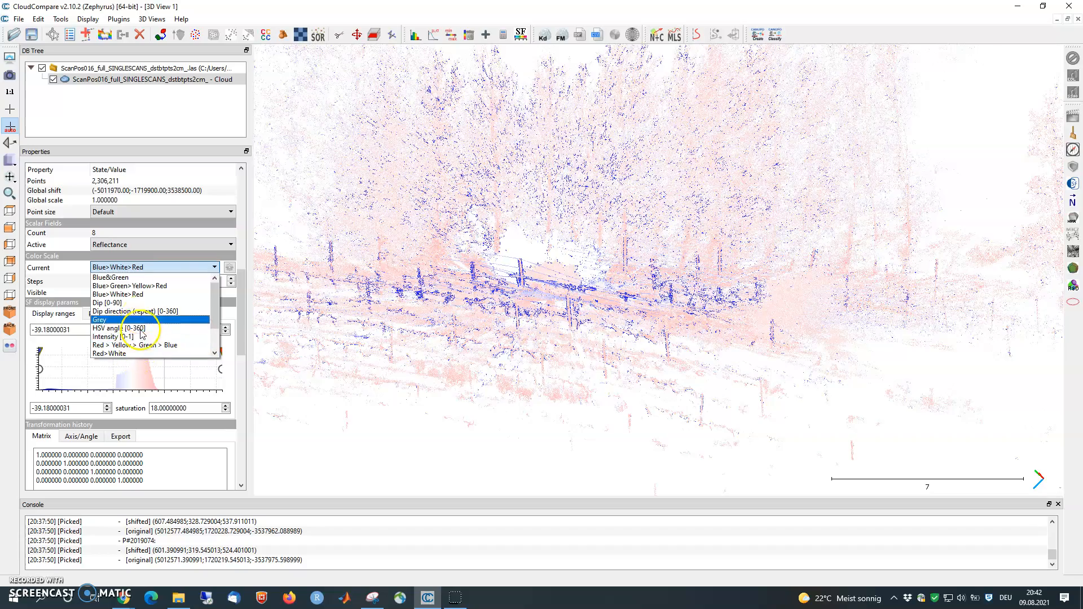
pyautogui.click(139, 287)
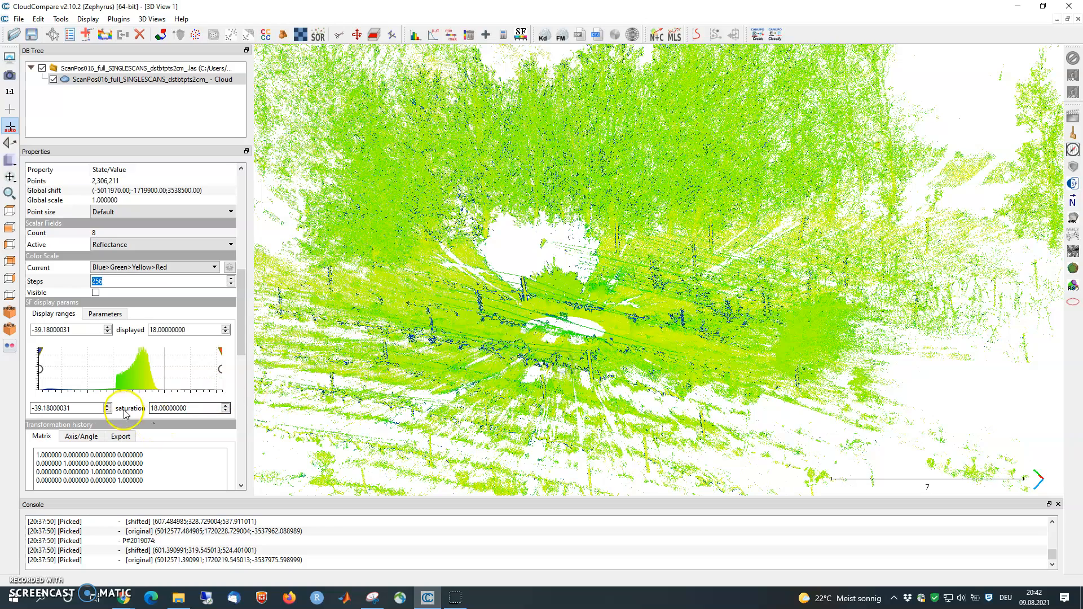
pyautogui.moveTo(220, 369)
pyautogui.mouseDown()
pyautogui.moveTo(142, 373)
pyautogui.moveTo(235, 365)
pyautogui.mouseUp()
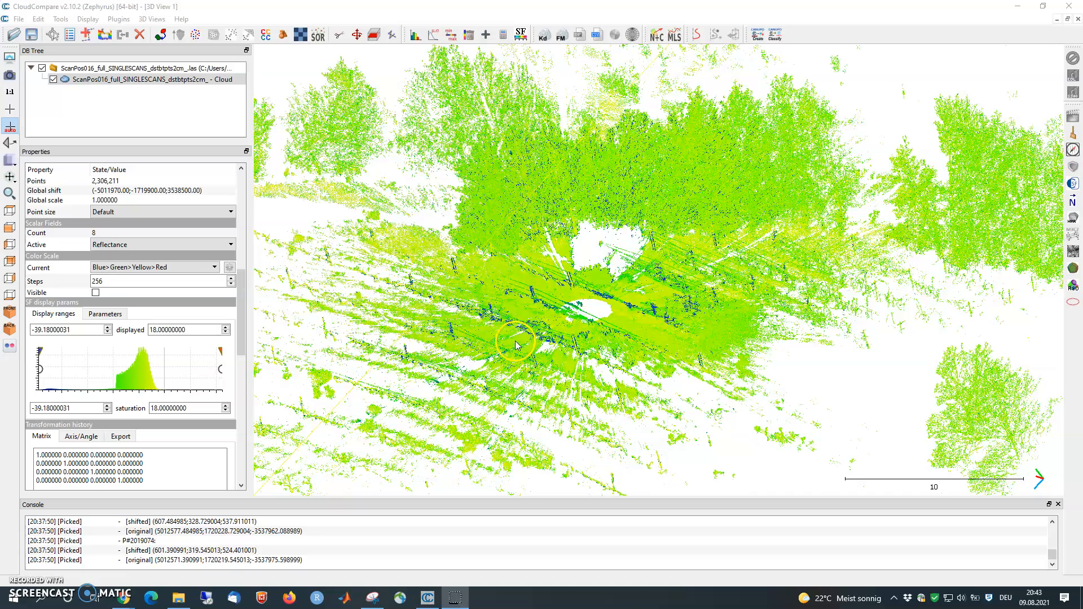
# Step: Read the recursive information summary of the point cloud and close it
pyautogui.moveTo(516, 345); pyautogui.dragTo(460, 310)
pyautogui.scroll(-20, 549, 347)
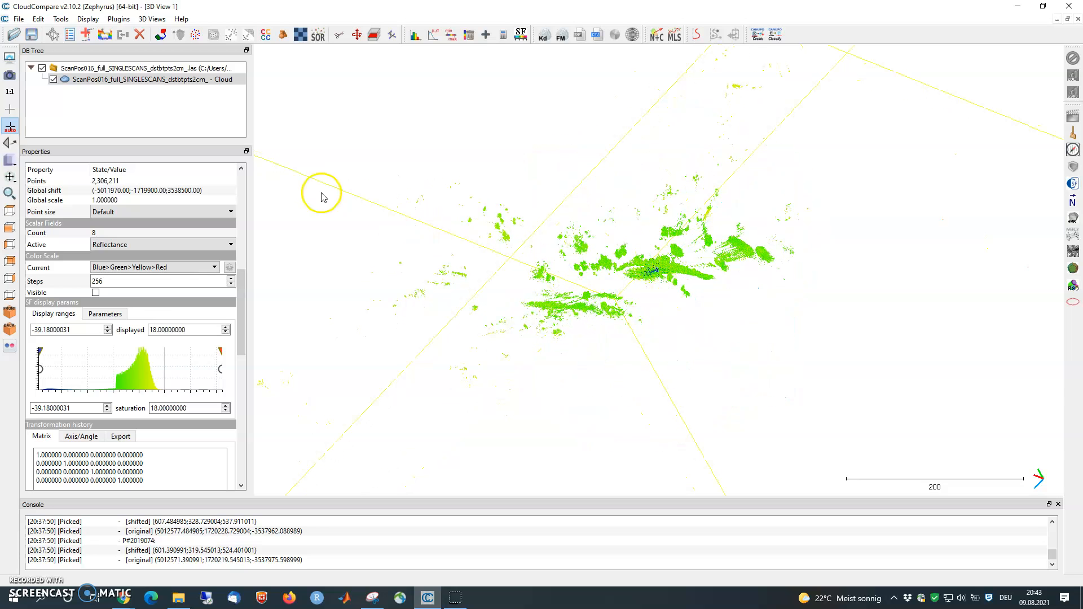
pyautogui.rightClick(88, 79)
pyautogui.click(87, 77)
pyautogui.rightClick(87, 78)
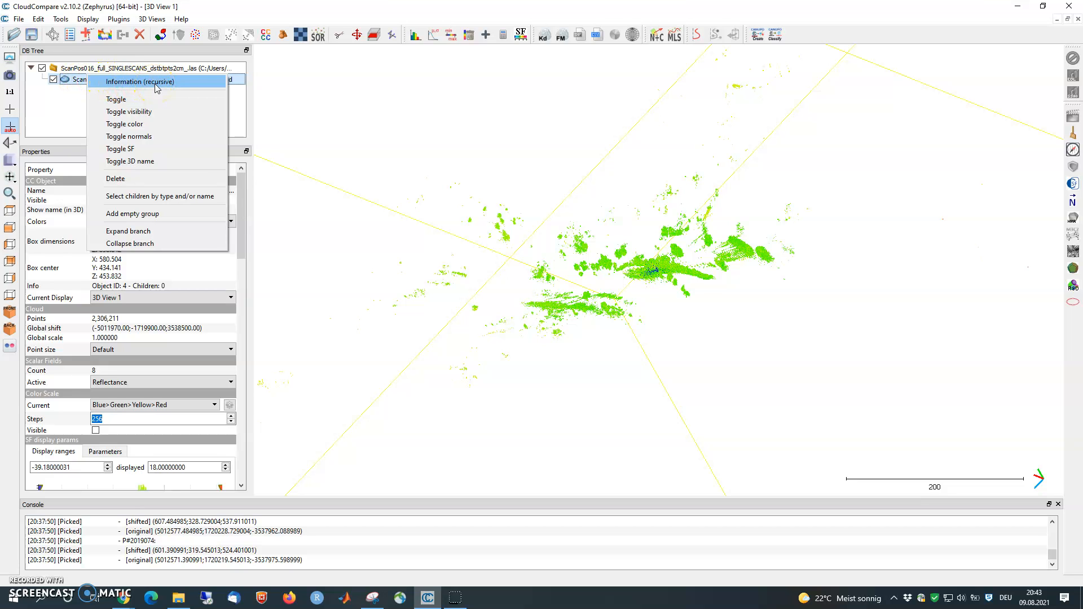
pyautogui.click(130, 84)
pyautogui.moveTo(547, 241); pyautogui.dragTo(369, 144)
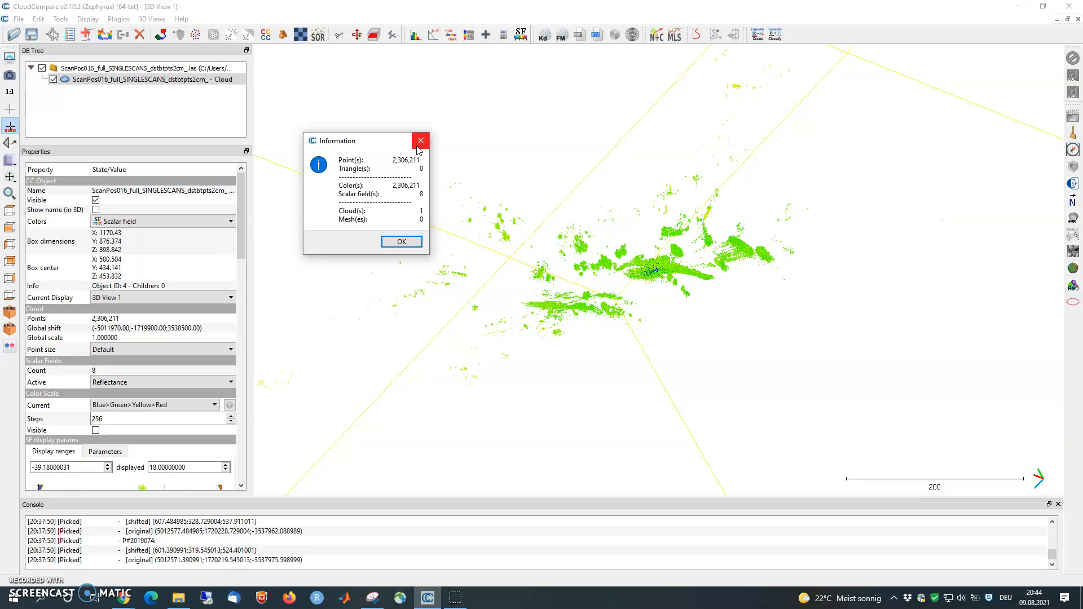
pyautogui.click(410, 243)
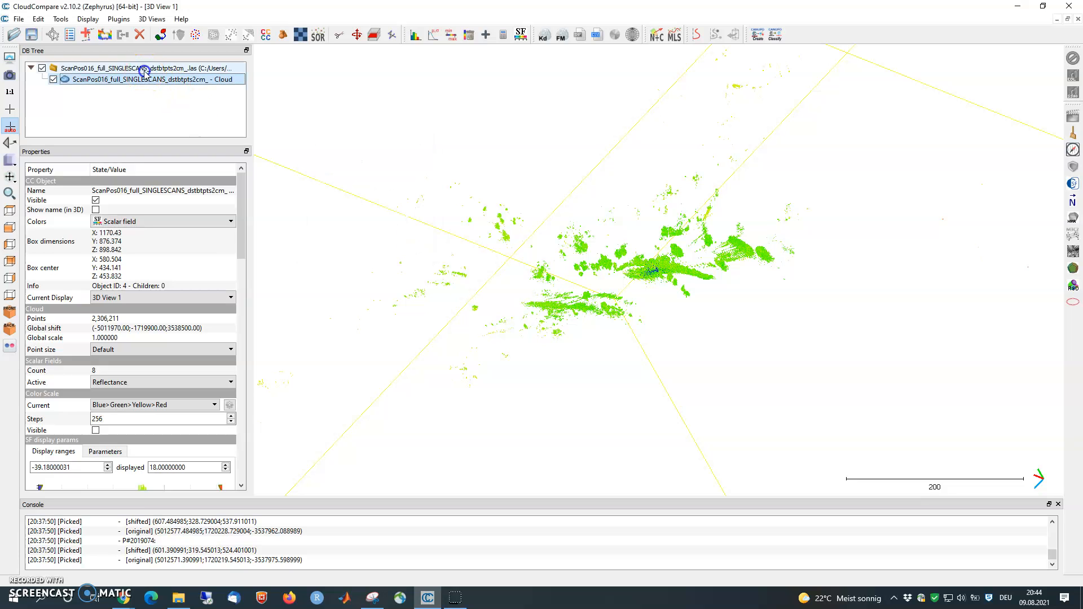
# Step: Delete the ScanPos016_full_SINGLESCANS_dstbtpts2cm_.las group together with its cloud
pyautogui.click(146, 71)
pyautogui.rightClick(146, 72)
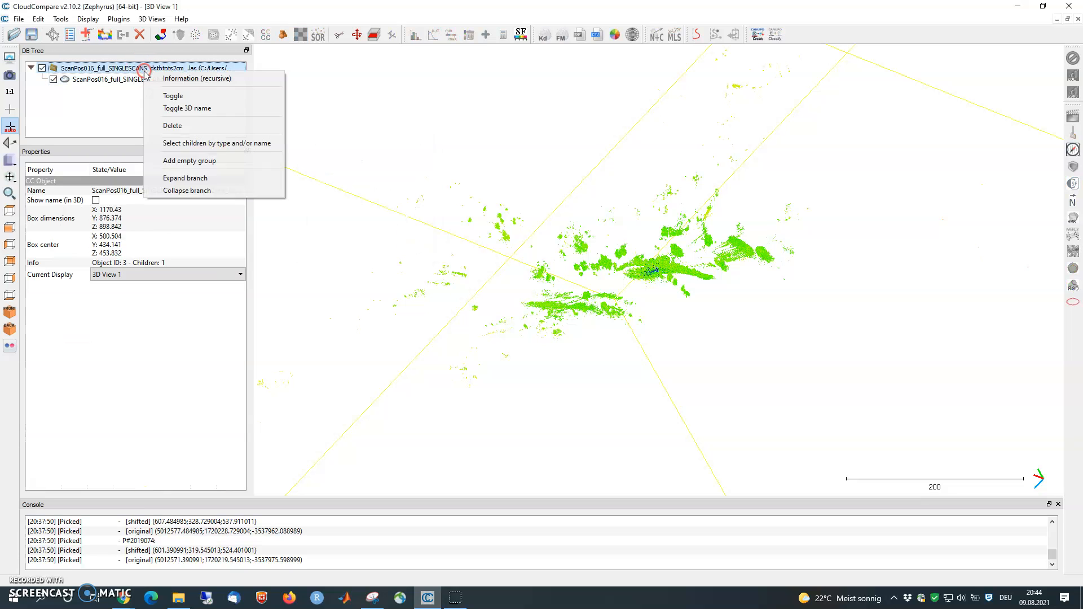
pyautogui.click(186, 127)
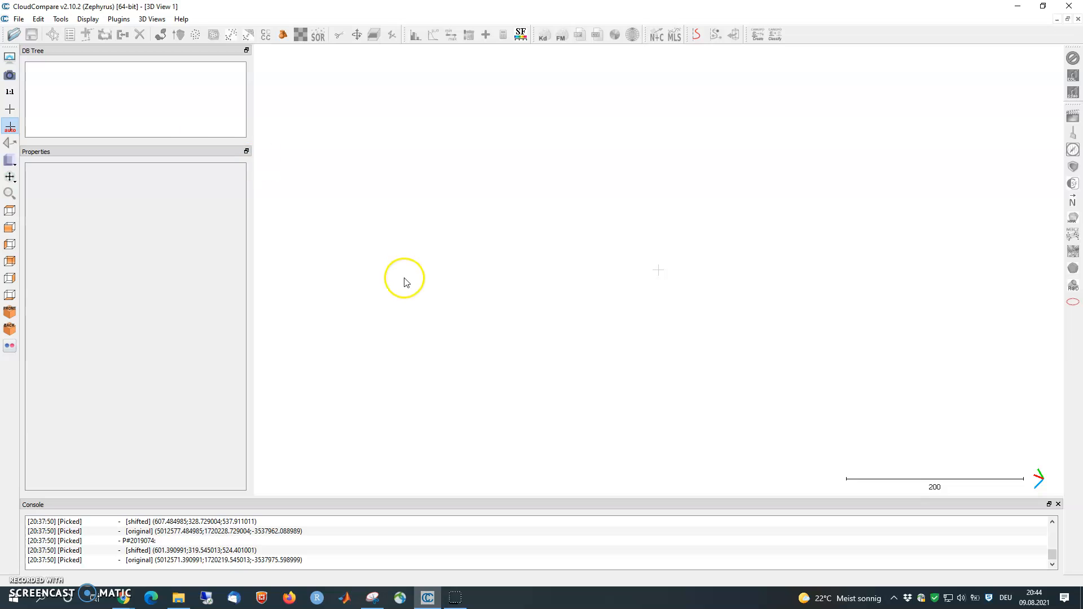
# Step: Switch to File Explorer, sort the 3d_data folder by name and select the ScanPos014, ScanPos015 and ScanPos016 _SINGLESCANS_.laz files
pyautogui.click(180, 599)
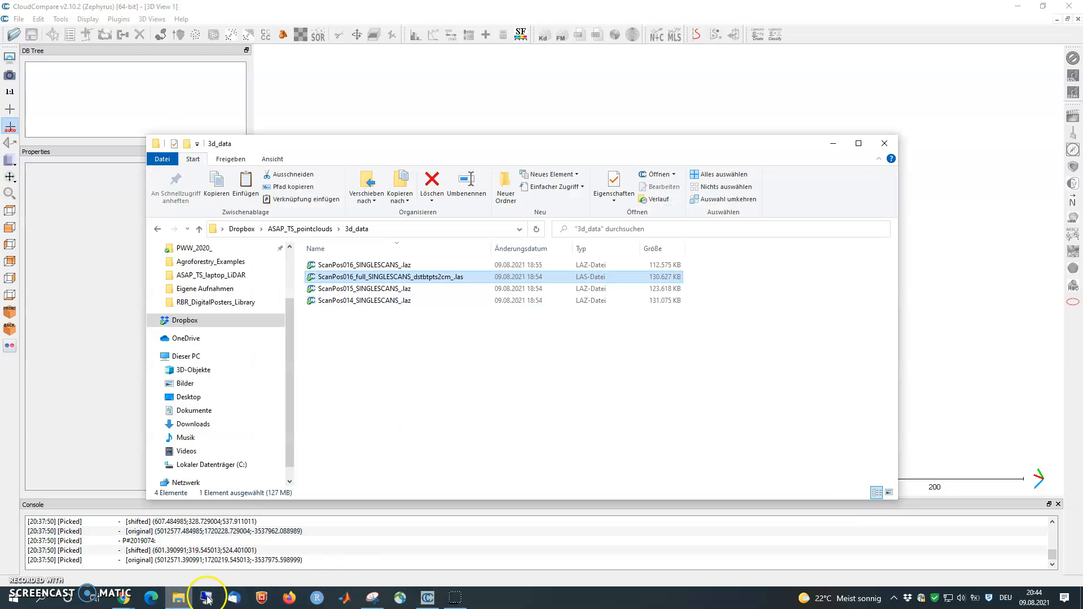
pyautogui.click(380, 249)
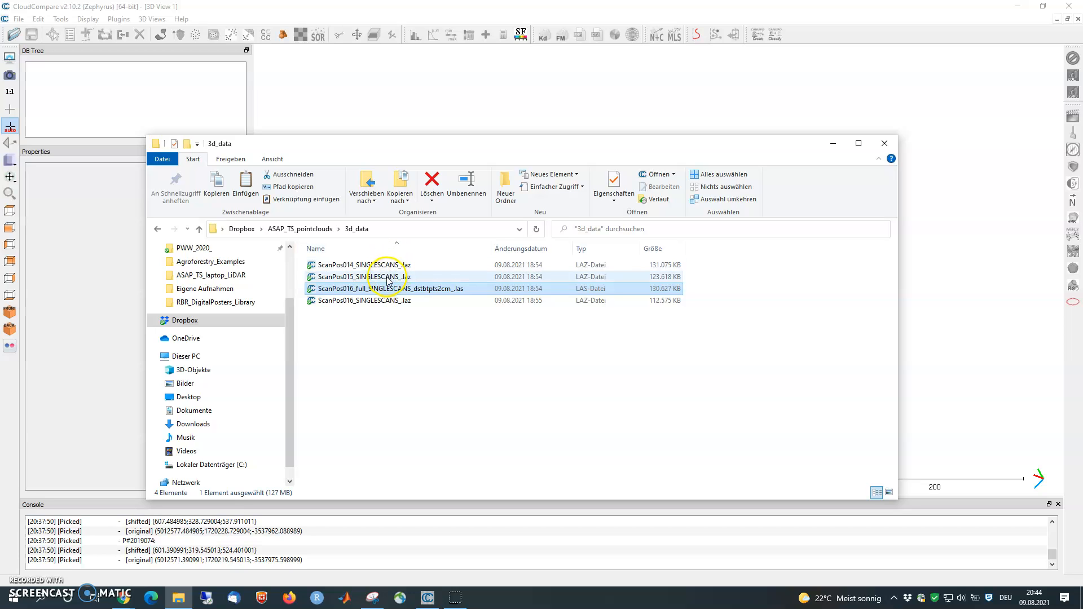
pyautogui.click(384, 277)
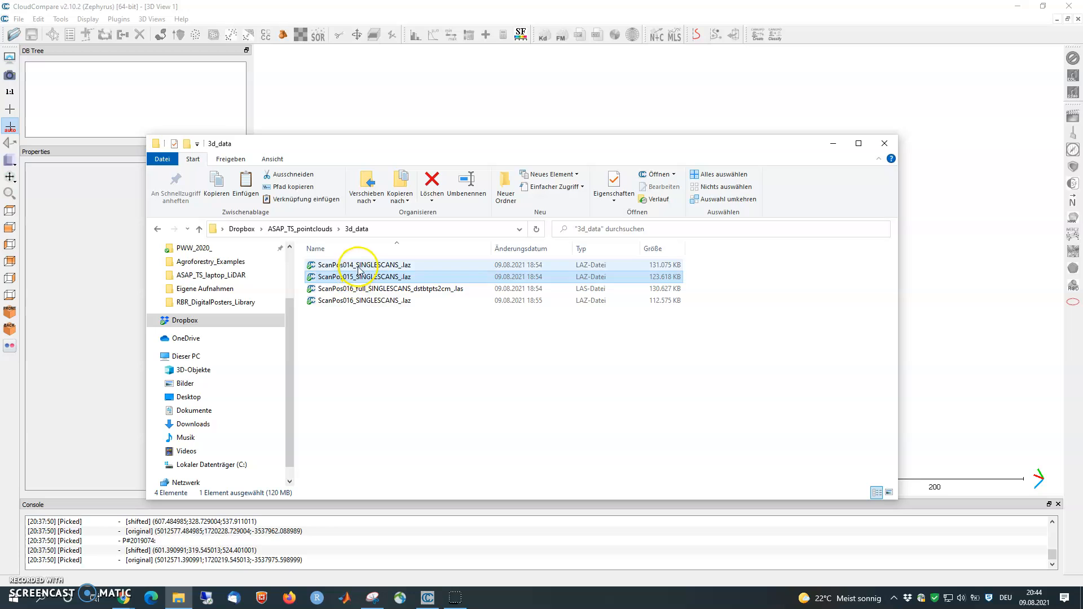
pyautogui.click(358, 265)
pyautogui.keyDown('ctrl'); pyautogui.click(359, 277); pyautogui.keyUp('ctrl')
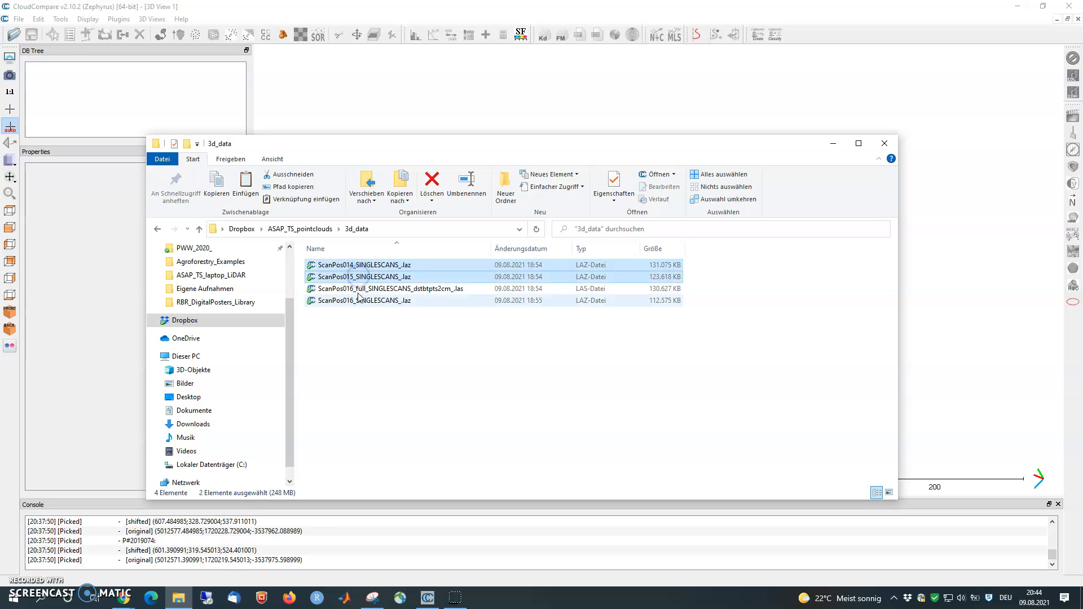
pyautogui.keyDown('ctrl'); pyautogui.click(359, 300); pyautogui.keyUp('ctrl')
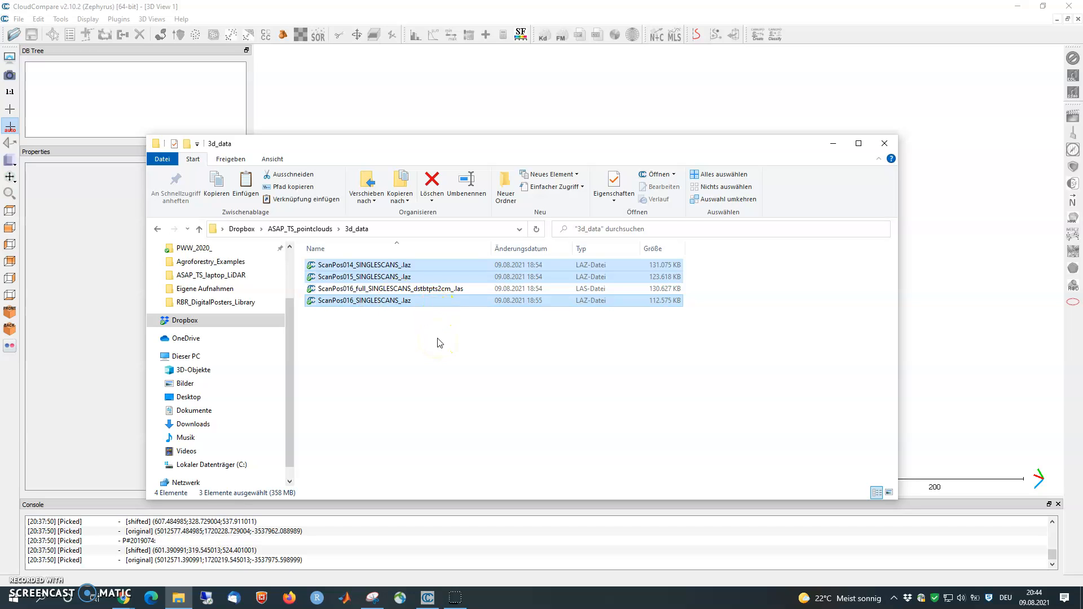
# Step: Load the three selected LAZ scans into CloudCompare, applying the default LAS fields and the last-input global shift to all of them
pyautogui.moveTo(410, 266); pyautogui.dragTo(467, 107)
pyautogui.moveTo(827, 145); pyautogui.dragTo(827, 144)
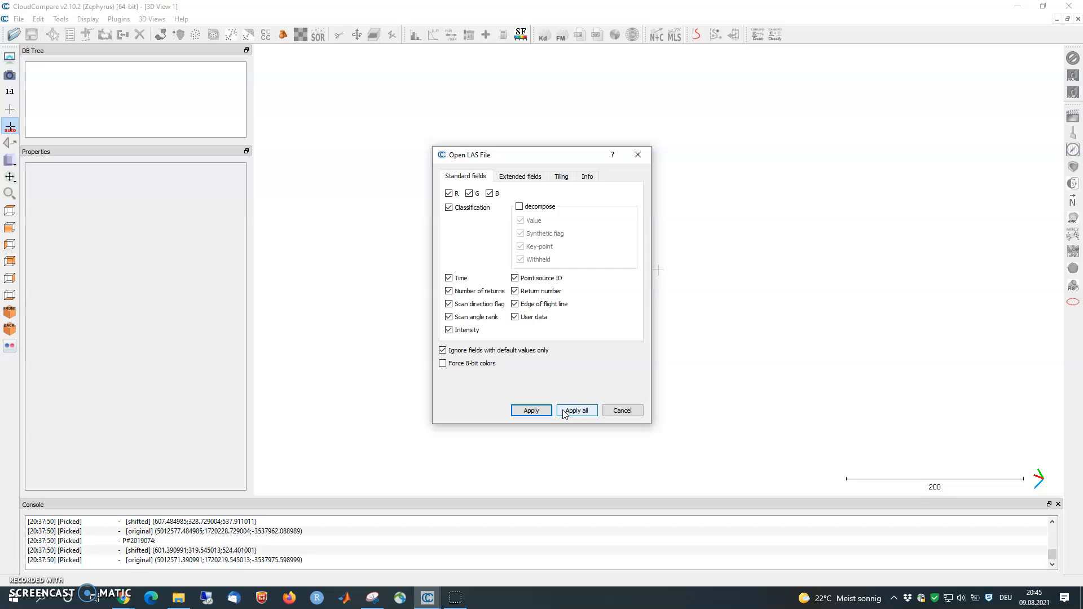
pyautogui.click(564, 411)
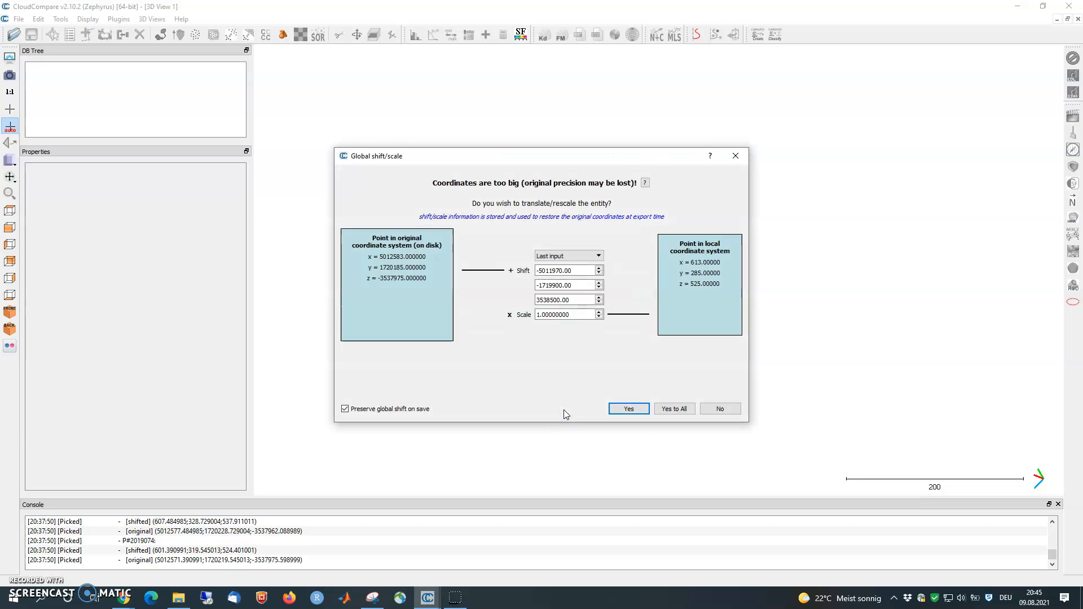
pyautogui.click(668, 410)
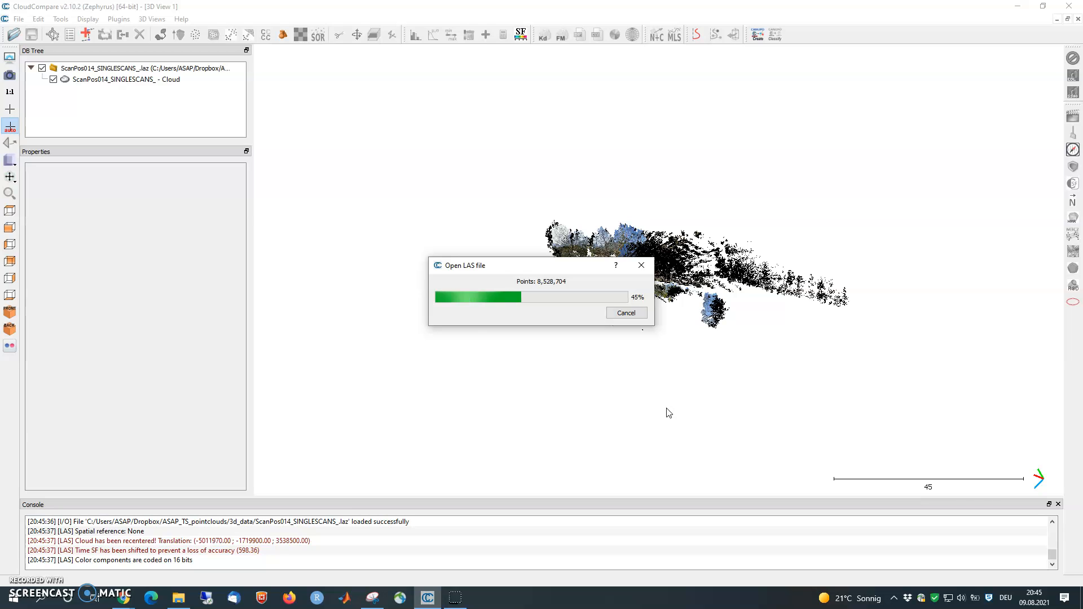
pyautogui.moveTo(520, 262); pyautogui.dragTo(290, 200)
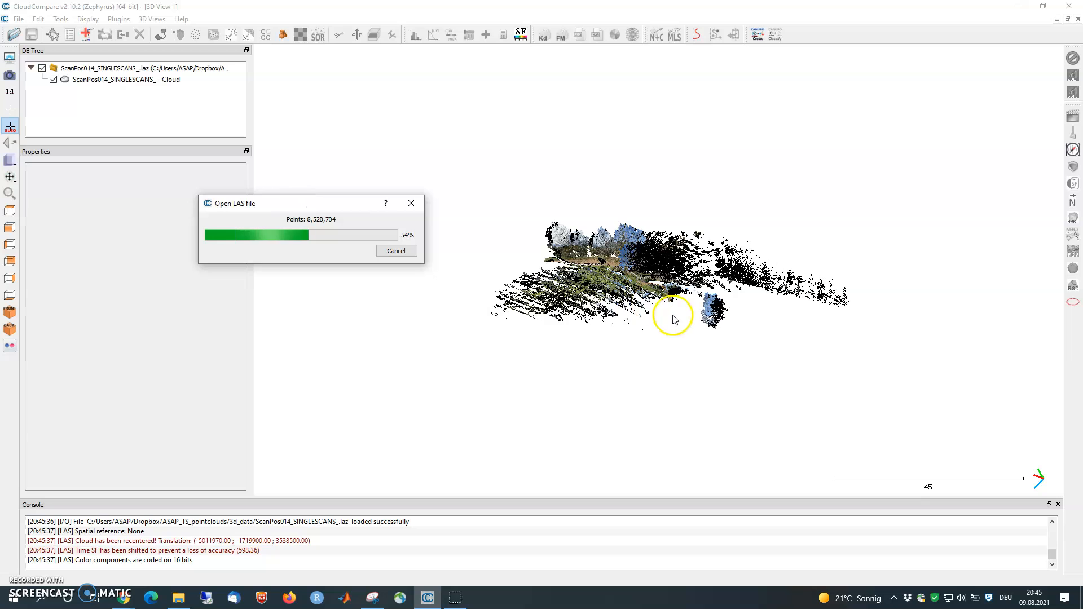
pyautogui.moveTo(615, 335); pyautogui.dragTo(616, 356)
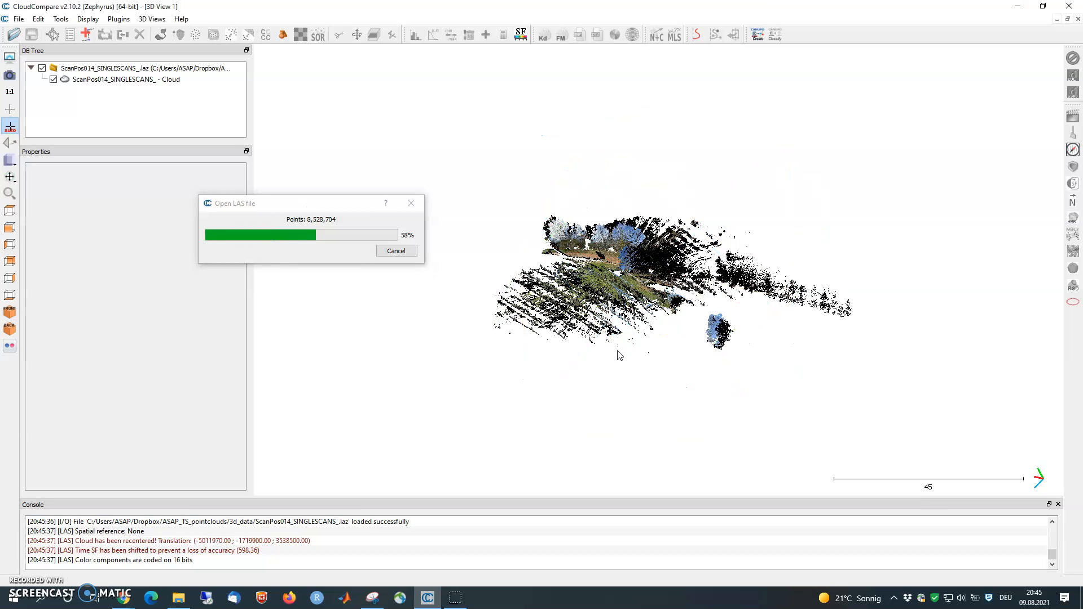
pyautogui.scroll(3, 627, 294)
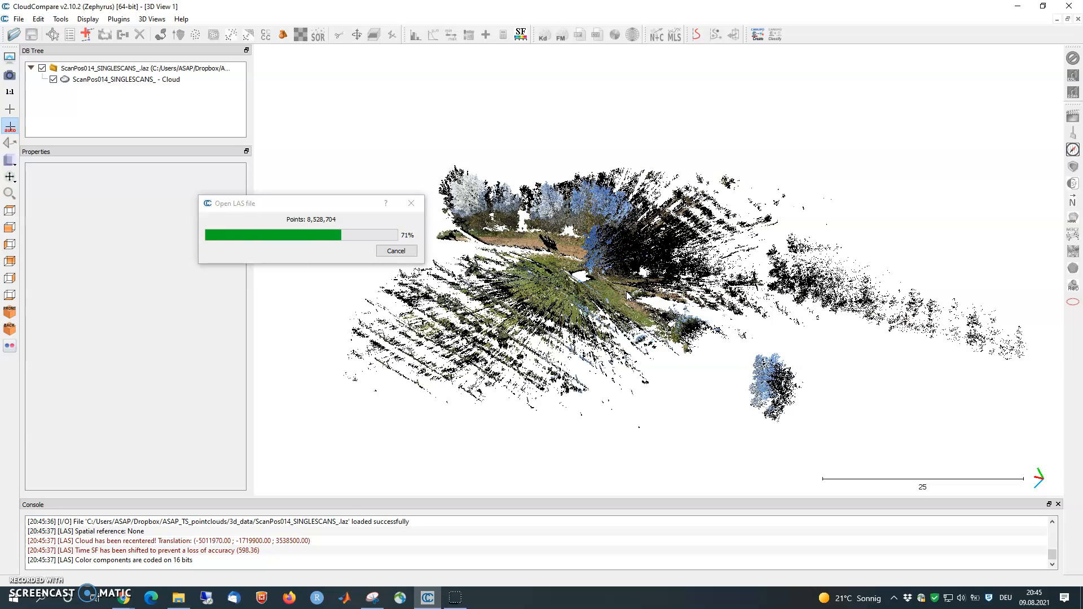
pyautogui.scroll(2, 628, 294)
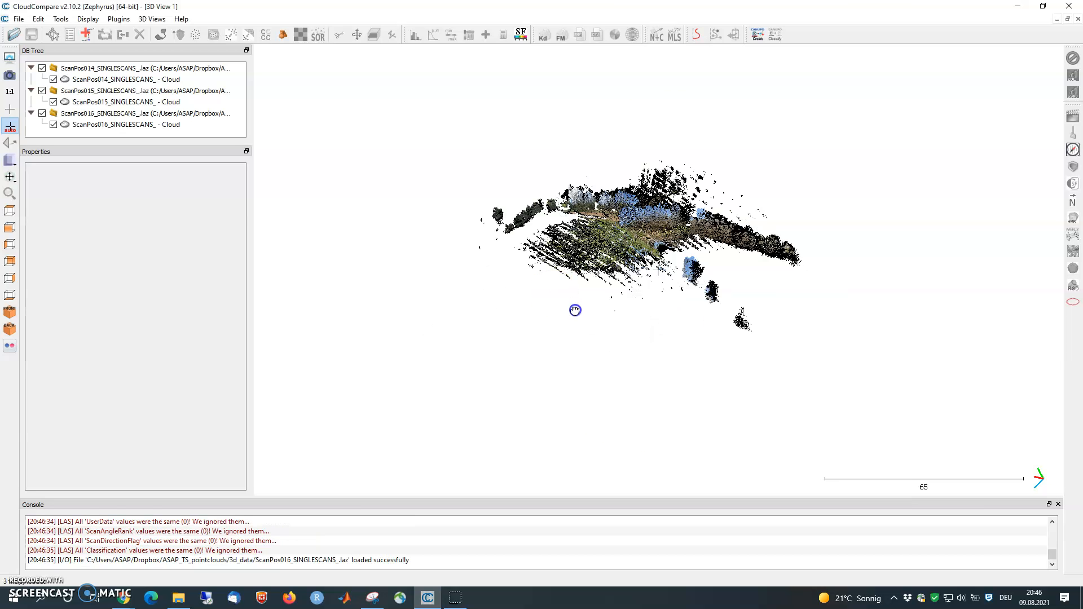
# Step: Hide the ScanPos015 and ScanPos016 scans and examine the ScanPos014 cloud close up around its scanner position
pyautogui.moveTo(575, 311); pyautogui.dragTo(576, 311)
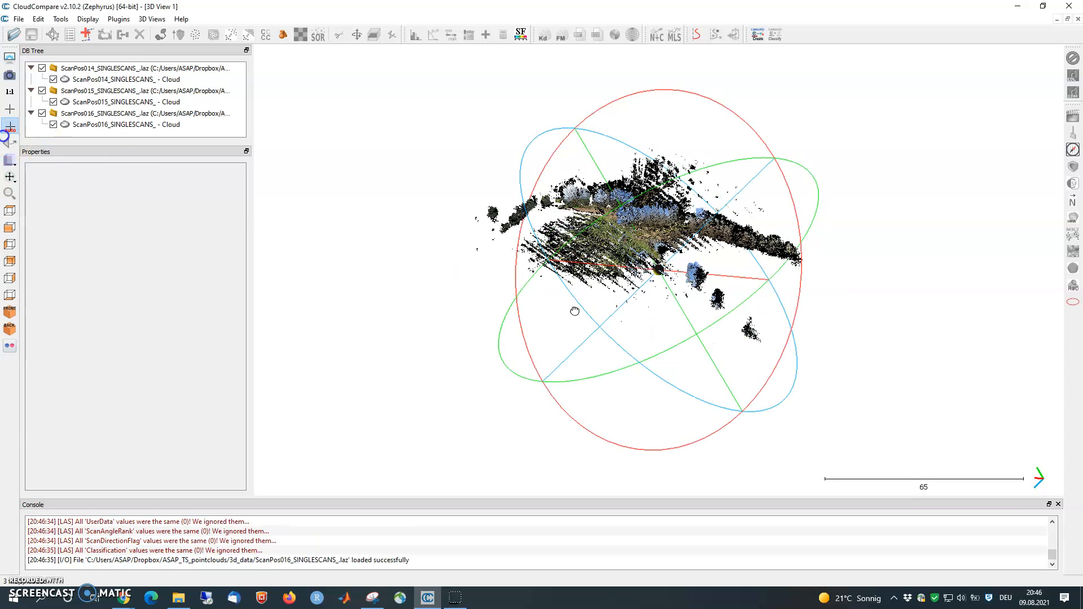
pyautogui.click(42, 90)
pyautogui.click(43, 113)
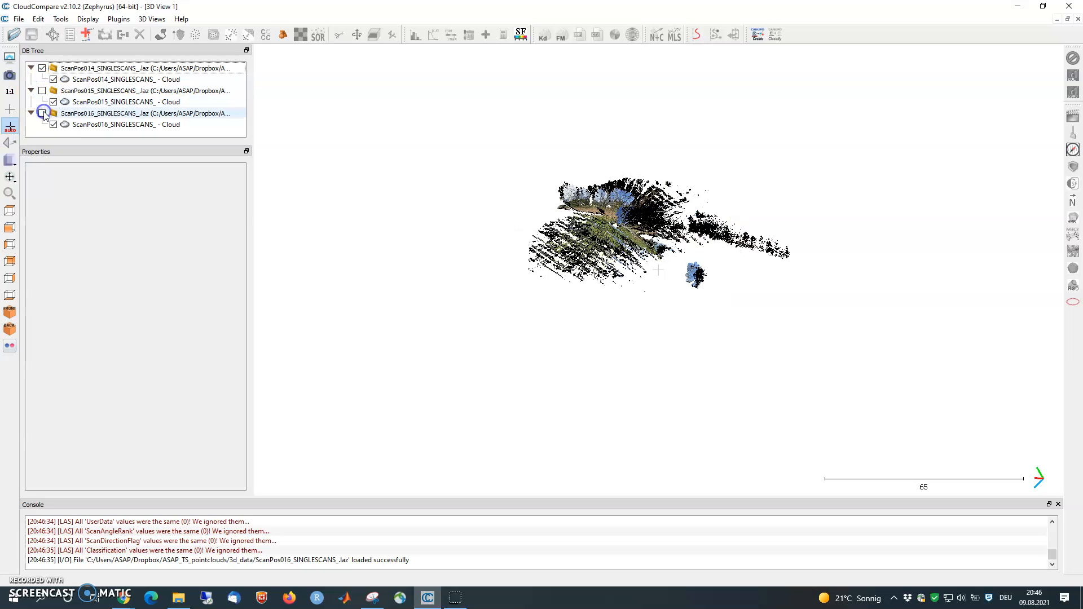
pyautogui.moveTo(567, 282); pyautogui.dragTo(617, 290)
pyautogui.scroll(9, 615, 232)
pyautogui.moveTo(546, 180); pyautogui.dragTo(589, 269, button='right')
pyautogui.moveTo(602, 337); pyautogui.dragTo(703, 399)
pyautogui.scroll(5, 628, 320)
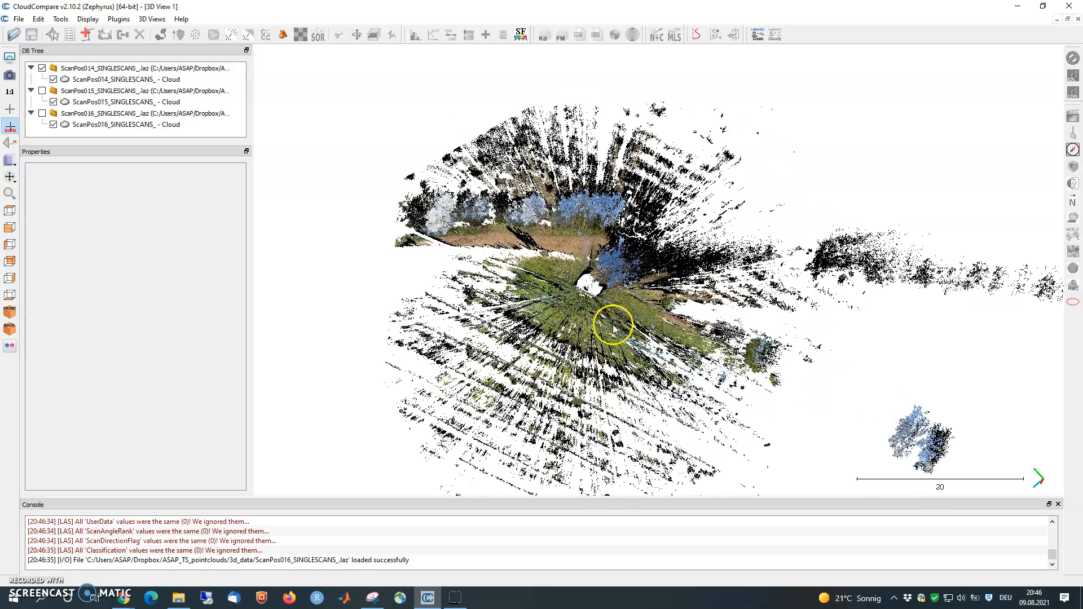
pyautogui.moveTo(618, 338); pyautogui.dragTo(705, 337)
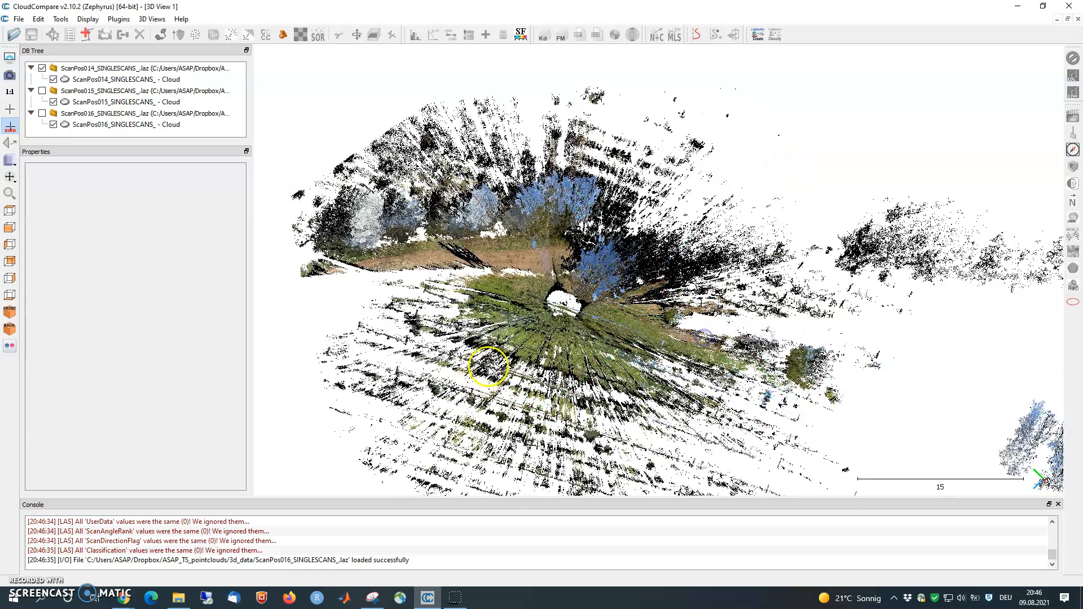
pyautogui.scroll(6, 489, 368)
pyautogui.moveTo(520, 334); pyautogui.dragTo(718, 309, button='right')
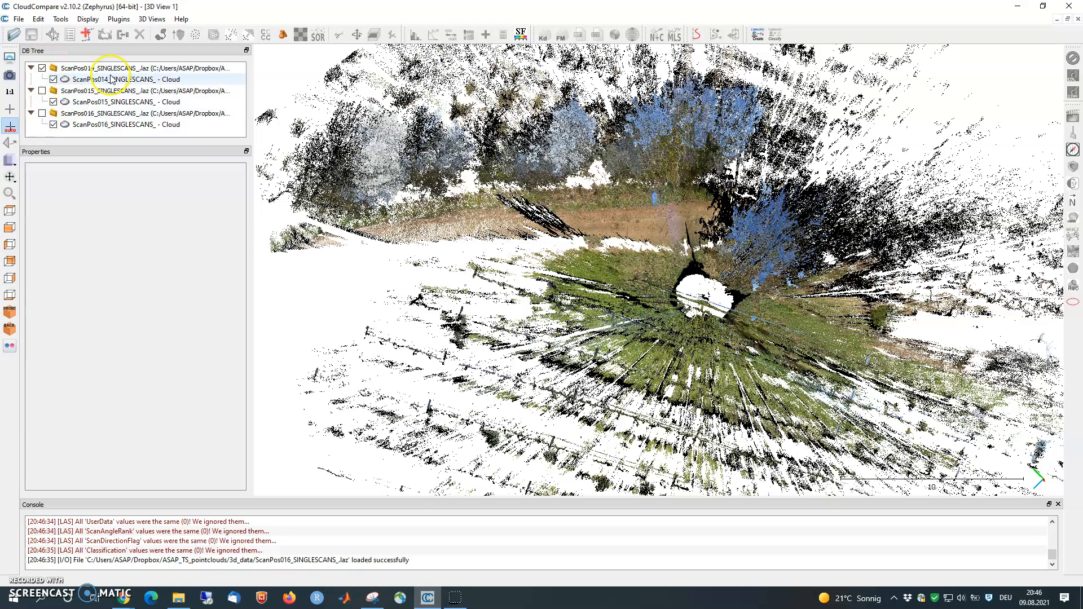
pyautogui.moveTo(814, 346); pyautogui.dragTo(793, 312)
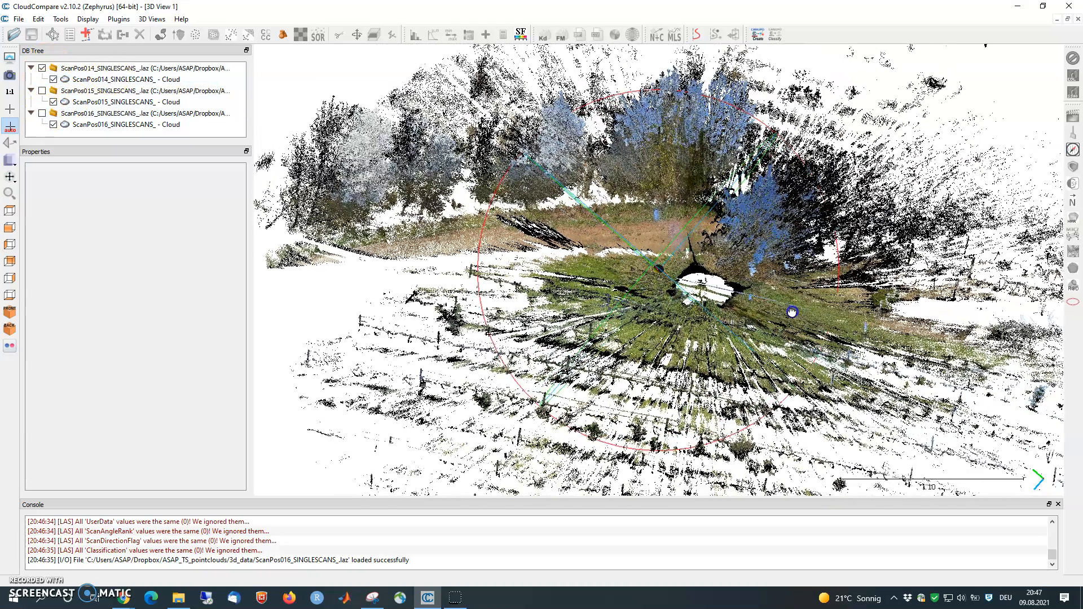
# Step: Show the ScanPos015 and ScanPos016 scans again and view the combined coverage of all three scans
pyautogui.click(42, 91)
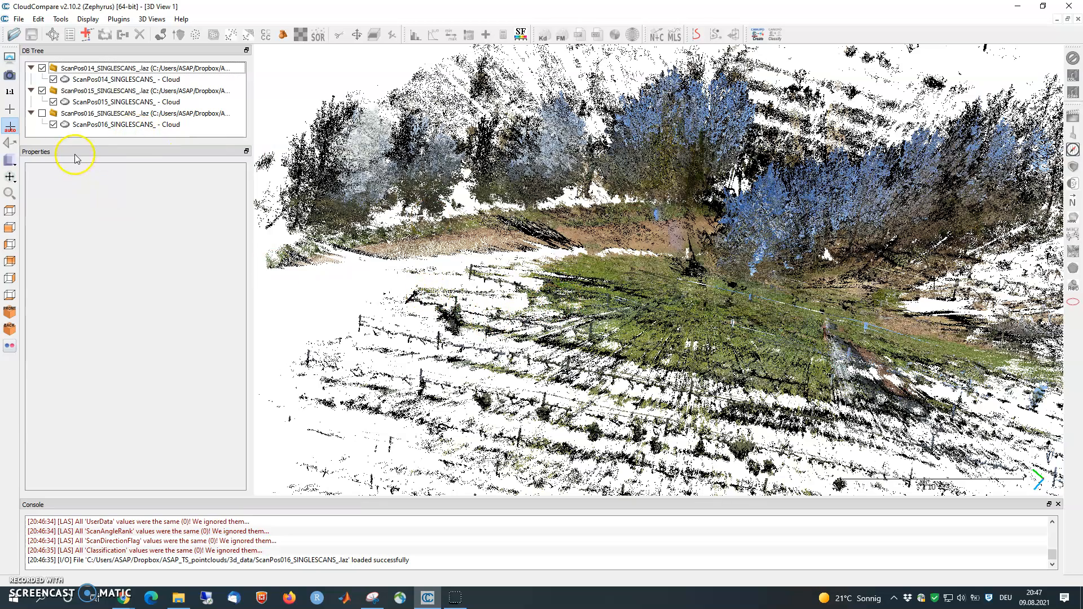
pyautogui.click(42, 114)
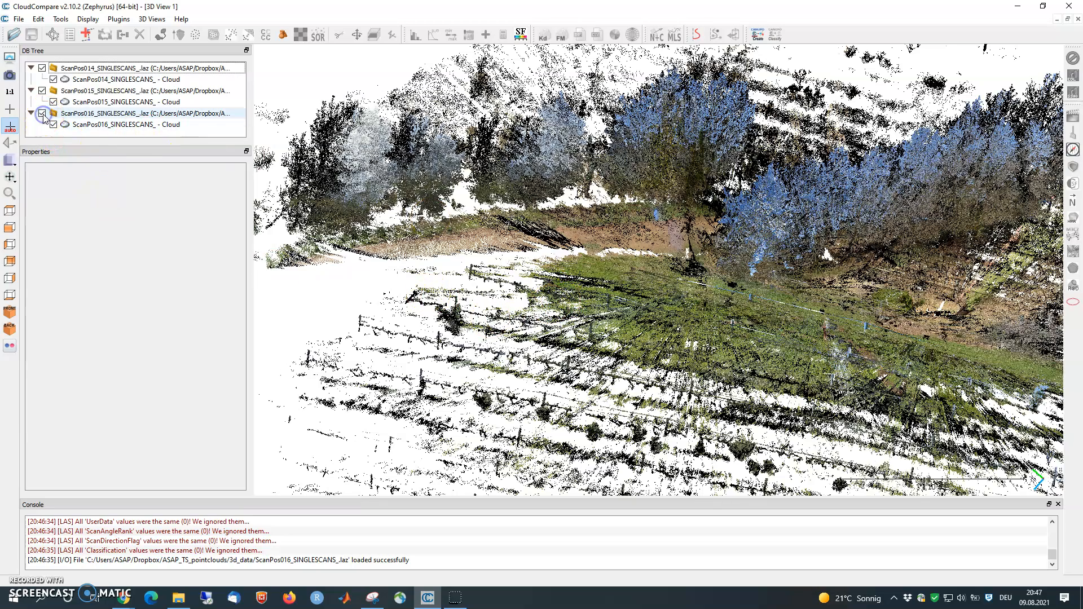
pyautogui.moveTo(865, 331); pyautogui.dragTo(610, 383)
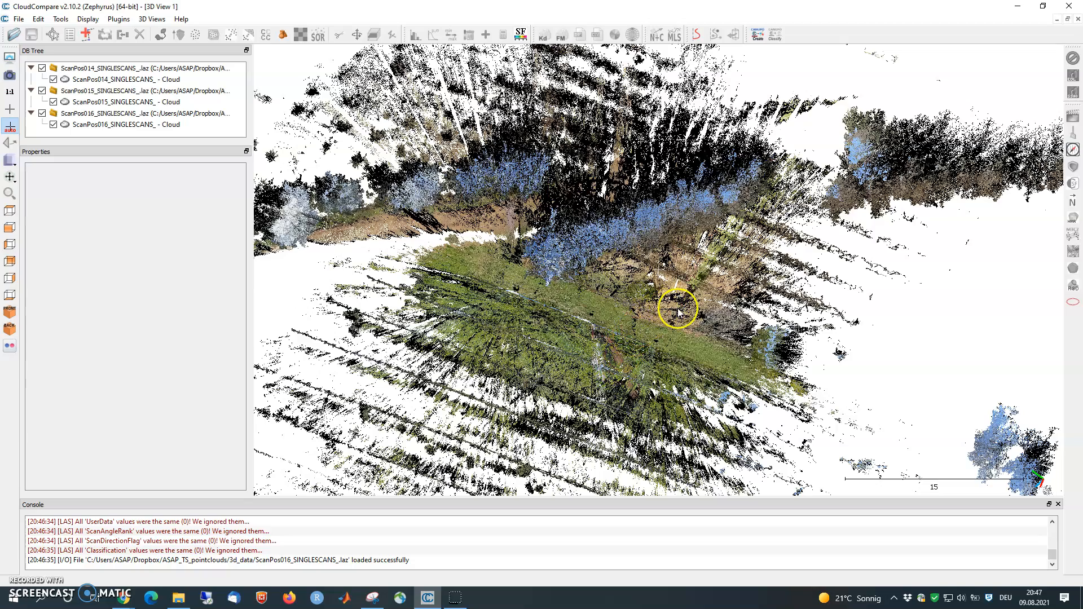
# Step: Examine the three overlapping scans around the meadow and tree line from different angles, first close up and then as a full overview
pyautogui.moveTo(676, 312); pyautogui.dragTo(645, 241)
pyautogui.scroll(2, 682, 274)
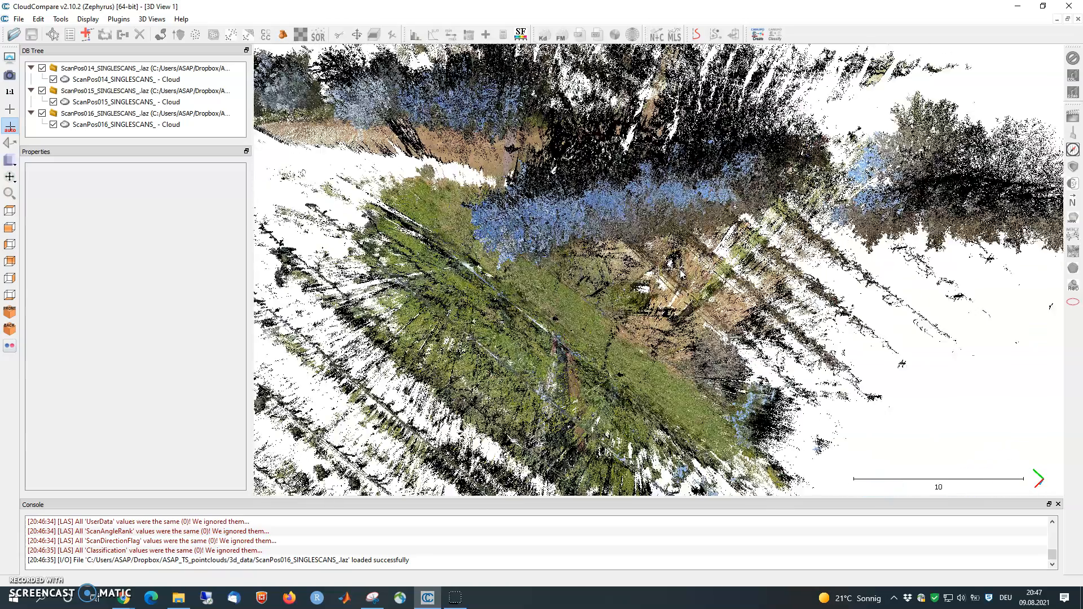
pyautogui.scroll(1, 681, 273)
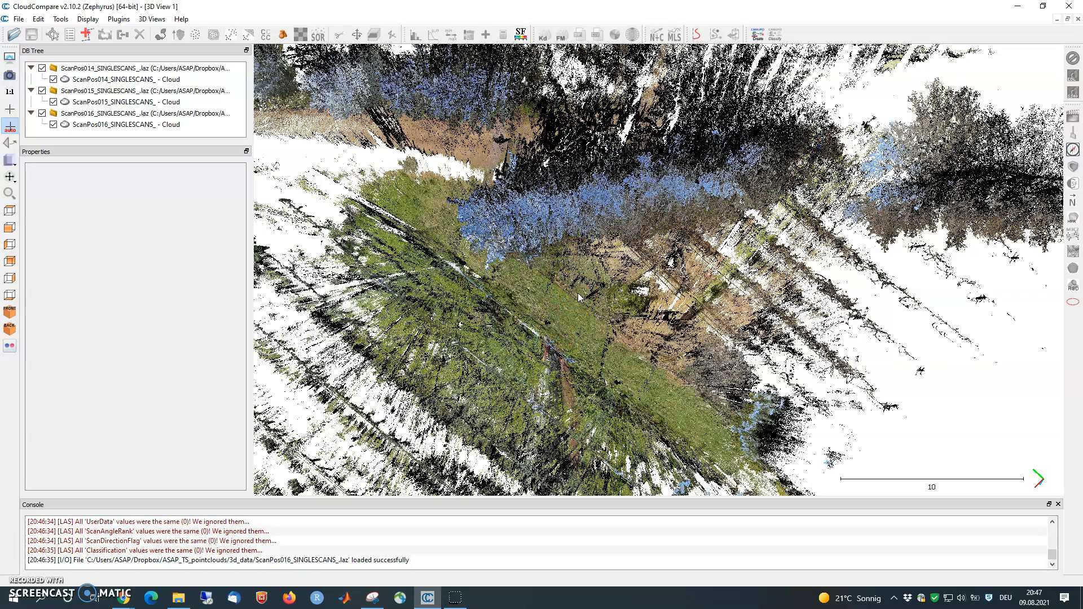
pyautogui.moveTo(581, 283); pyautogui.dragTo(584, 278)
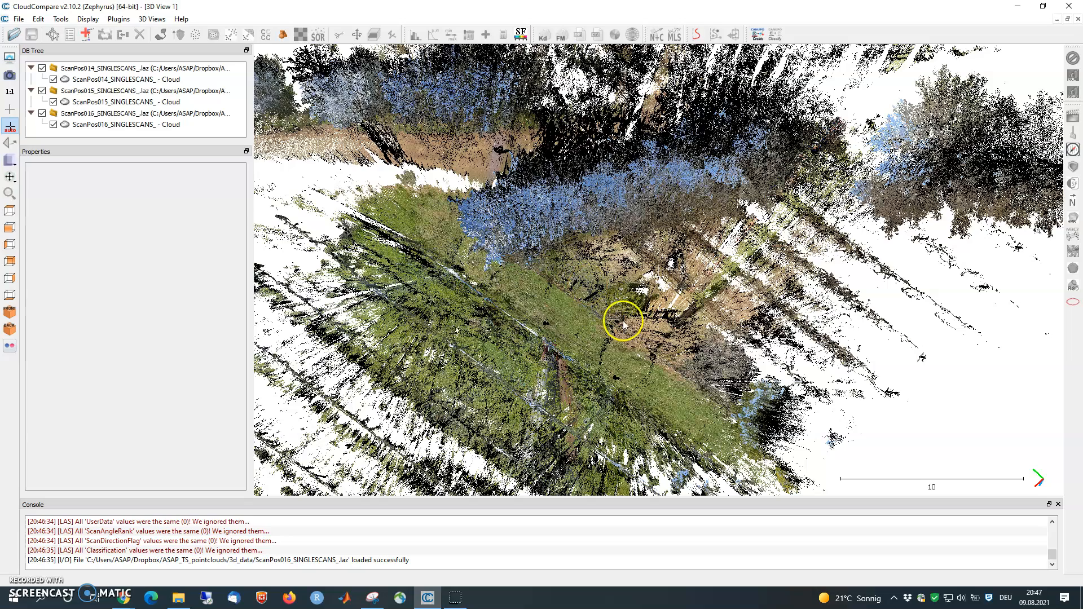
pyautogui.click(9, 91)
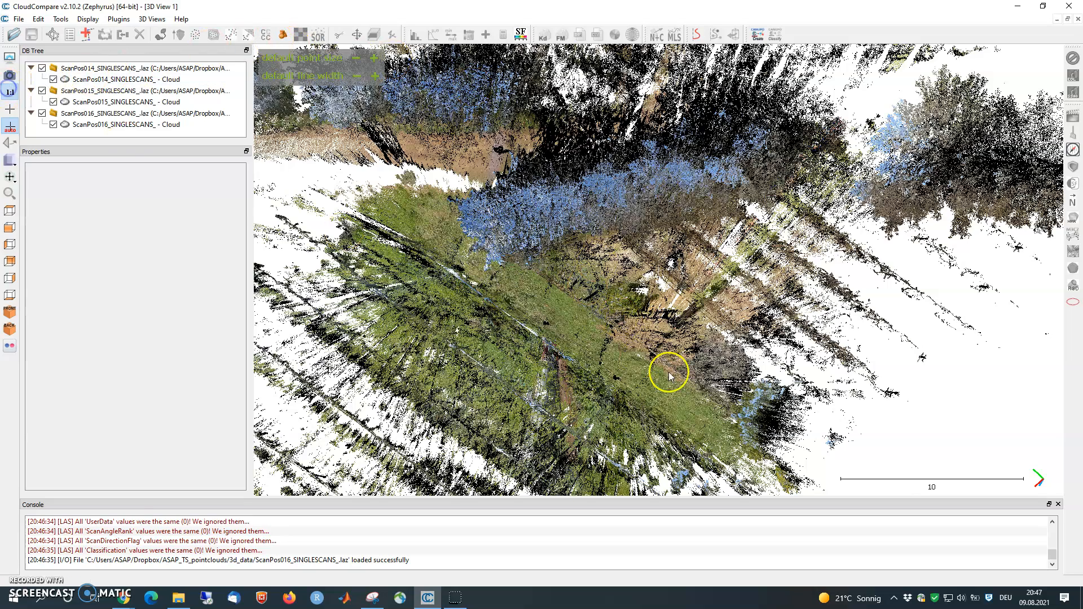
pyautogui.moveTo(641, 272); pyautogui.dragTo(651, 253)
pyautogui.scroll(3, 650, 253)
pyautogui.scroll(1, 648, 249)
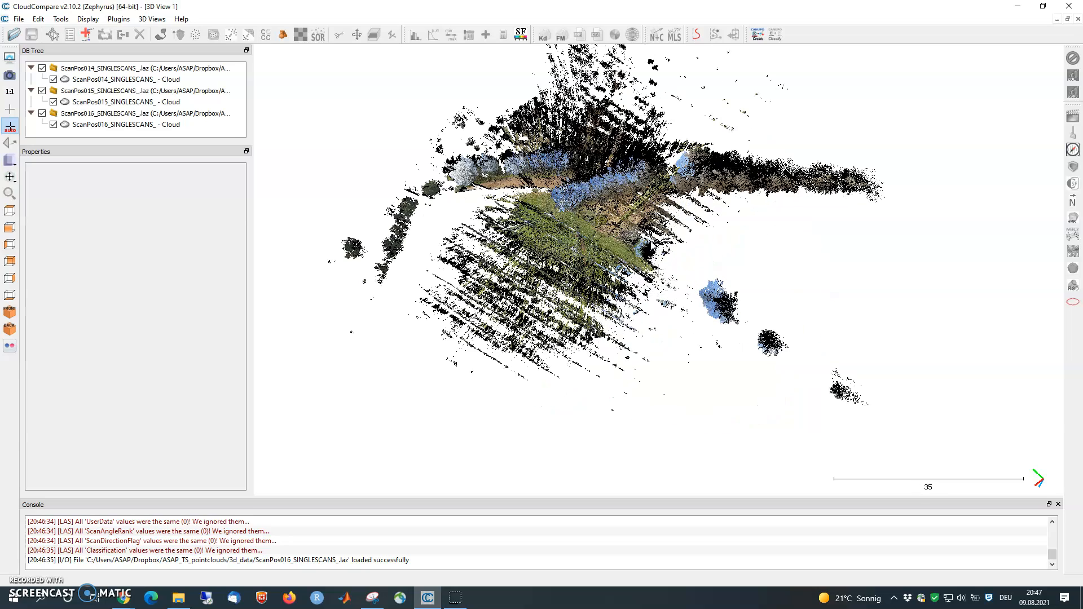
pyautogui.scroll(1, 651, 245)
pyautogui.click(635, 209)
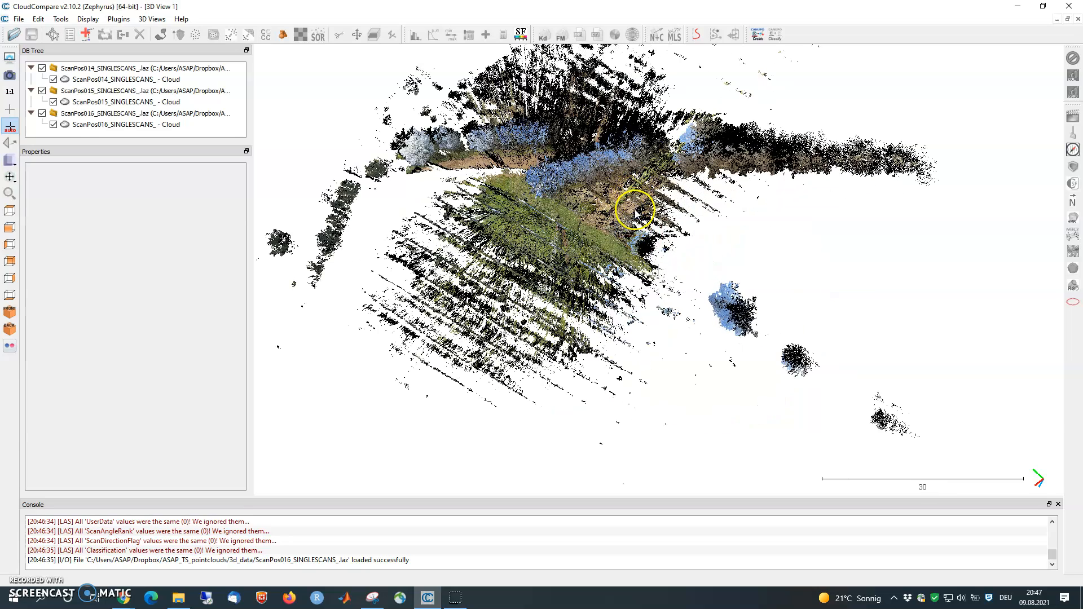
pyautogui.moveTo(515, 213); pyautogui.dragTo(542, 181)
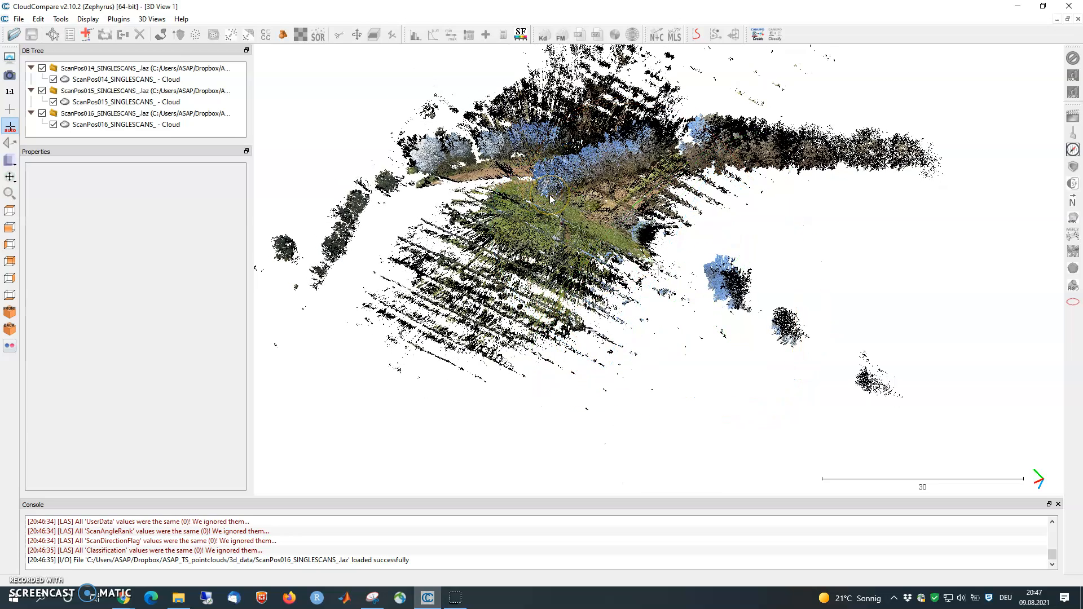